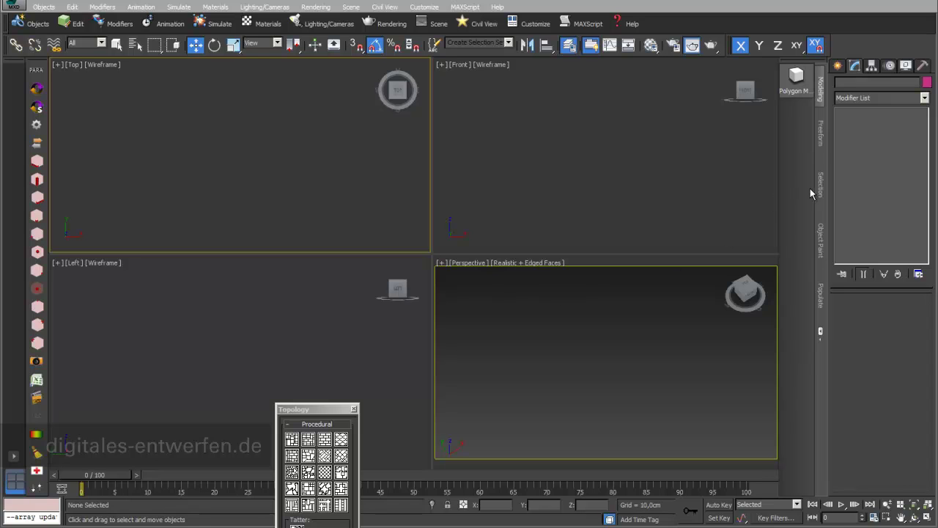
Create a plane 250 cm long and 100 cm wide at the origin, with 10 length and 6 width segments.
left_click(838, 66)
left_click(906, 190)
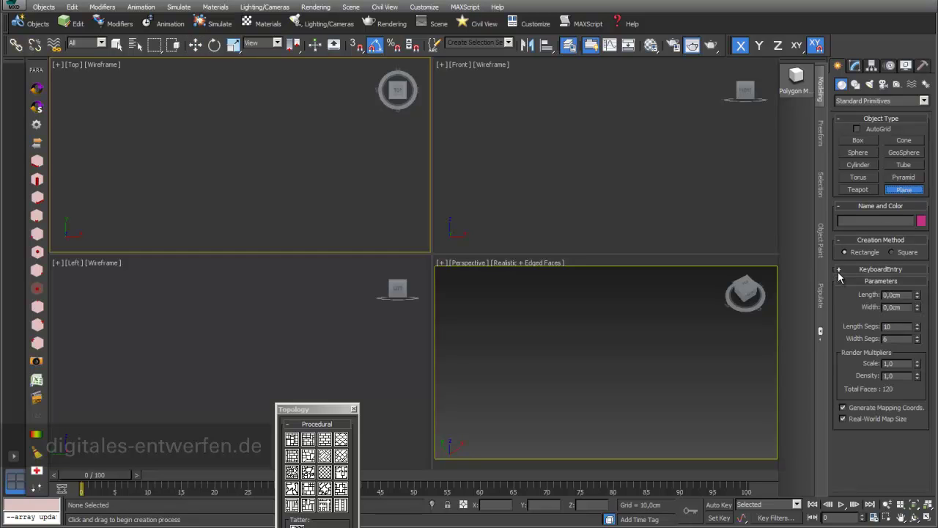
left_click(840, 270)
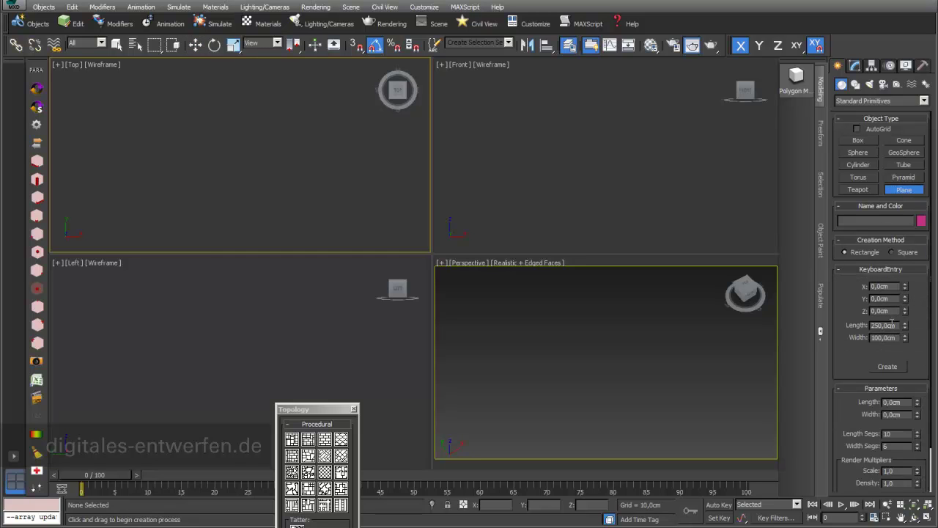
left_click(894, 367)
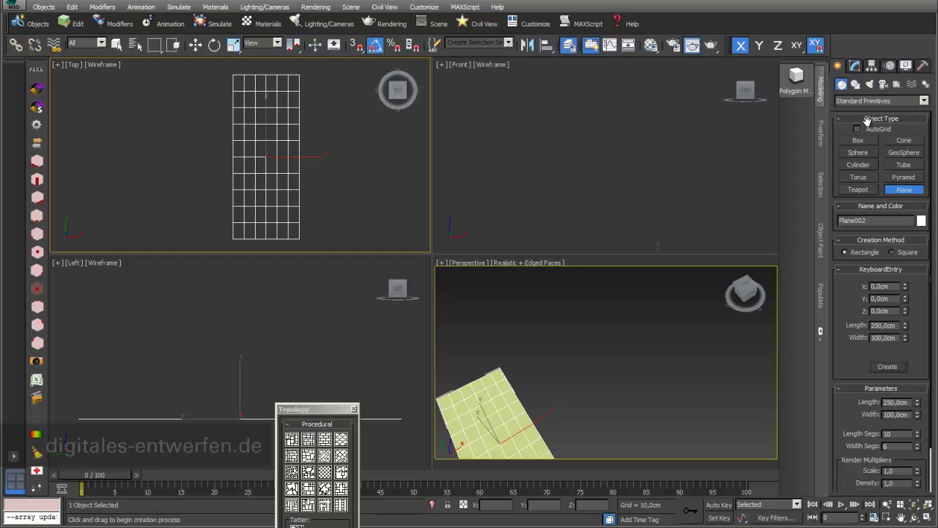
Add an Edit Poly modifier to the plane and select a vertex at its lower-right corner in the Top view.
left_click(854, 67)
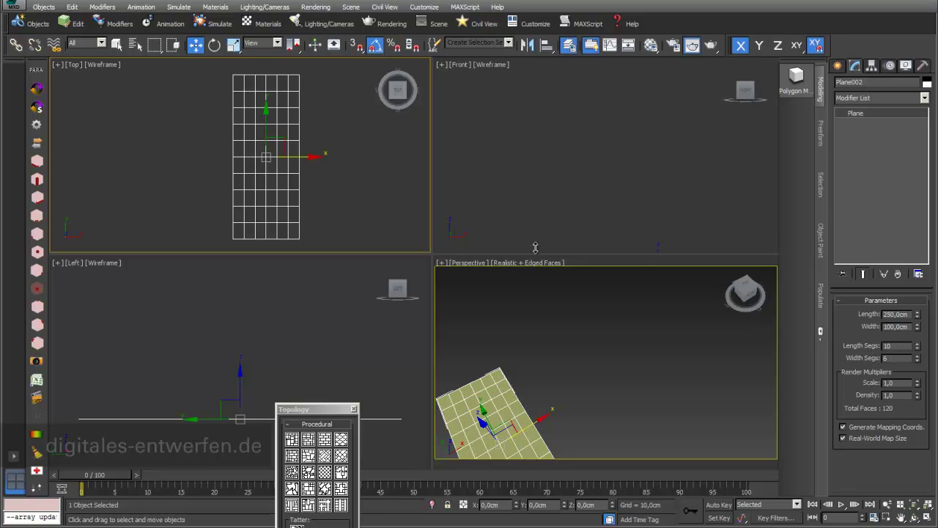
left_click(924, 98)
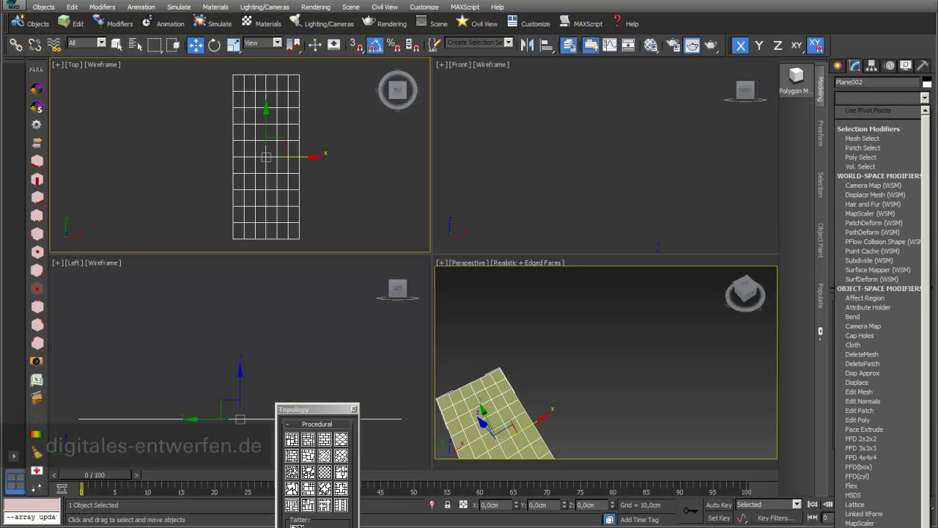
scroll(908, 175, "down", 4)
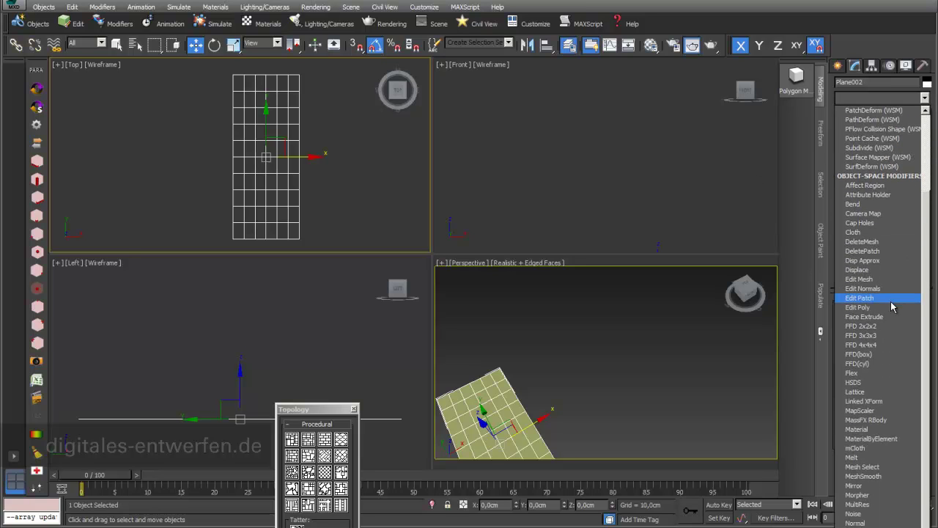
left_click(892, 307)
left_click(852, 113)
left_click(872, 123)
left_click(299, 238)
Enable soft selection for the corner vertex and increase its falloff to about 248.4 cm.
left_click(843, 389)
left_click(638, 249)
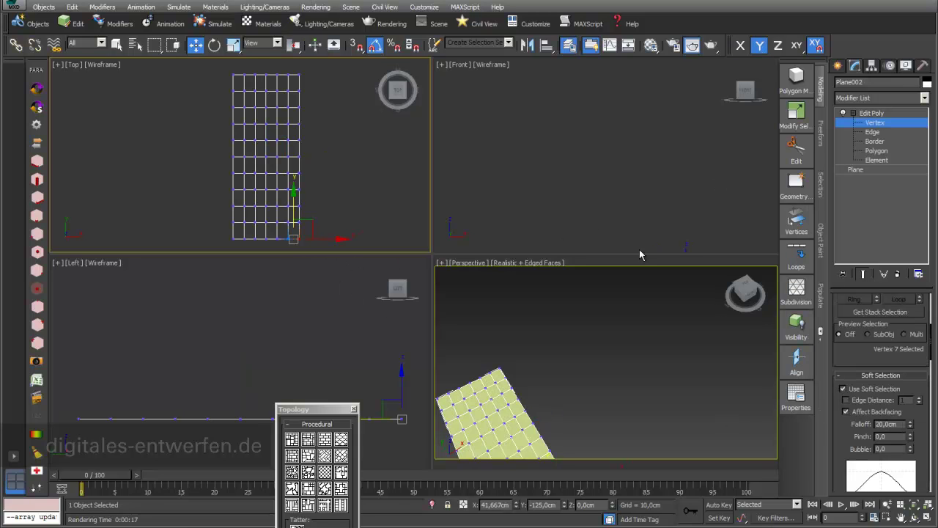
middle_click_drag(644, 227, 628, 211)
middle_click_drag(690, 196, 677, 160)
left_click_drag(912, 426, 766, 306)
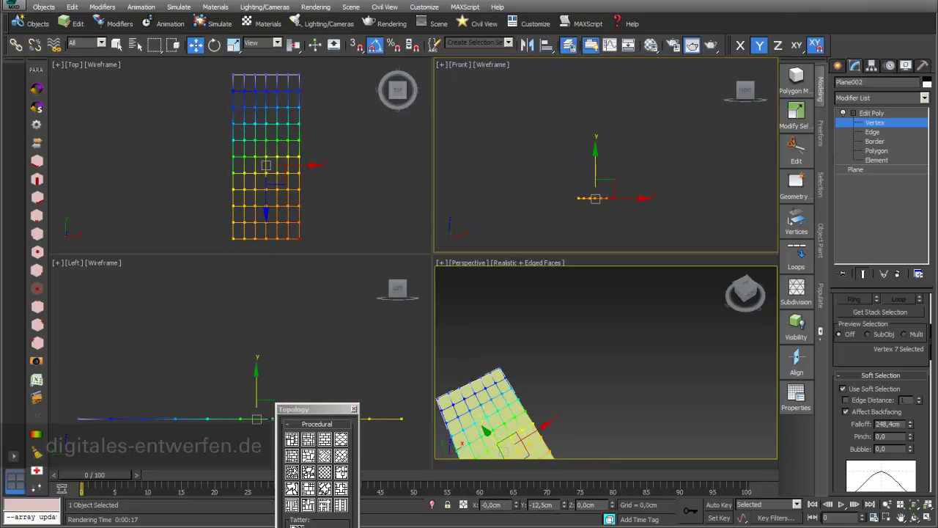
Raise the softly selected corner vertex in the Front view to curve the plane upward, and leave vertex editing.
right_click(614, 160)
left_click_drag(595, 169, 595, 155)
left_click(875, 122)
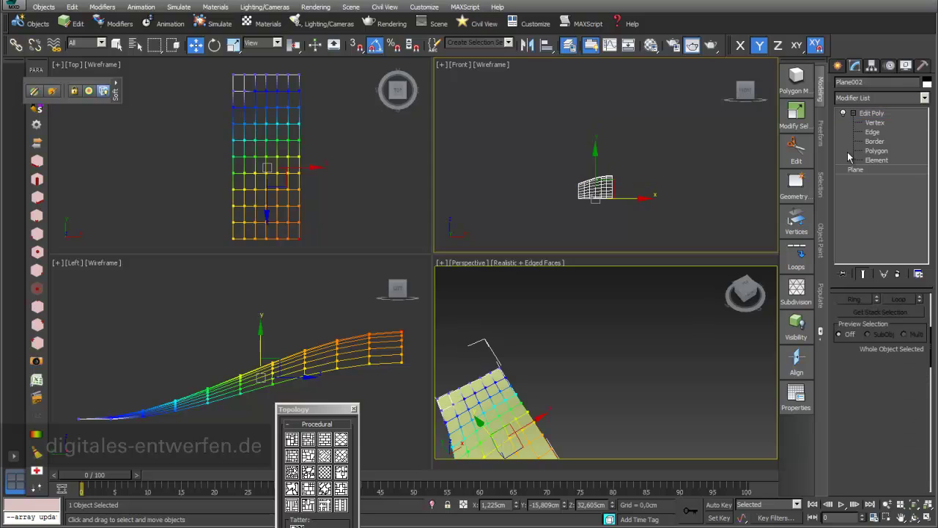
Apply a Tessellate modifier to the curved plane.
left_click_drag(431, 254, 362, 190)
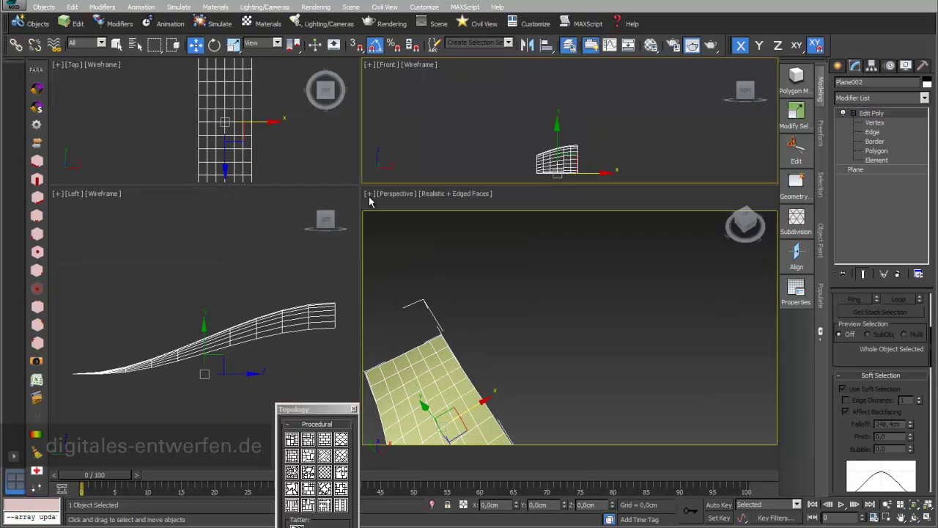
right_click(534, 302)
left_click(924, 98)
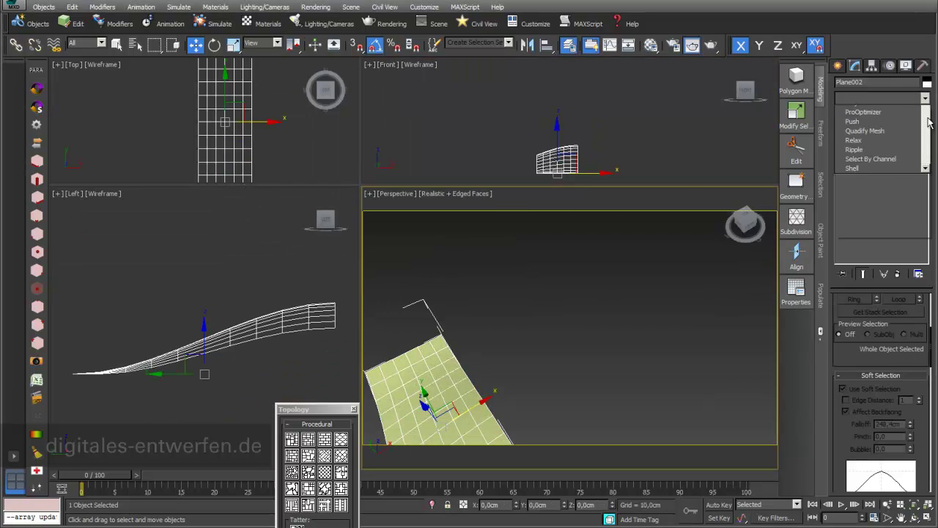
scroll(924, 157, "down", 10)
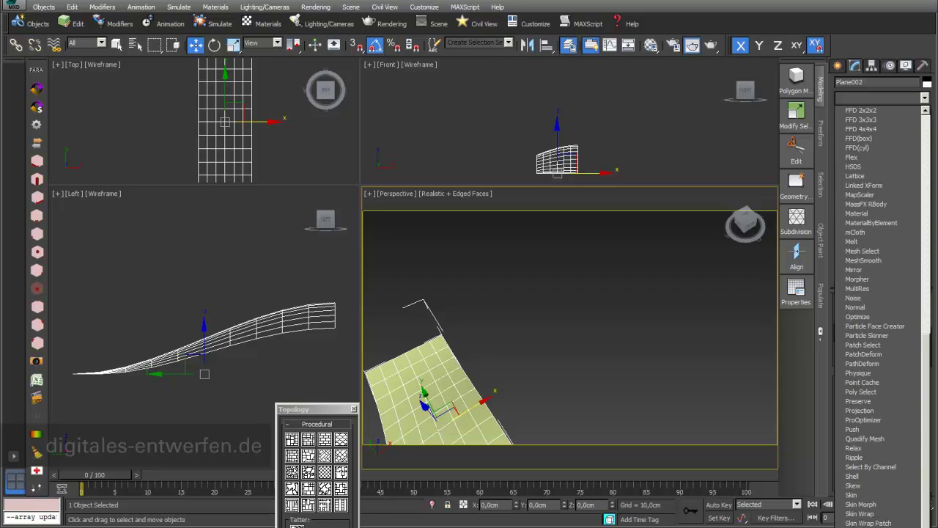
left_click(863, 527)
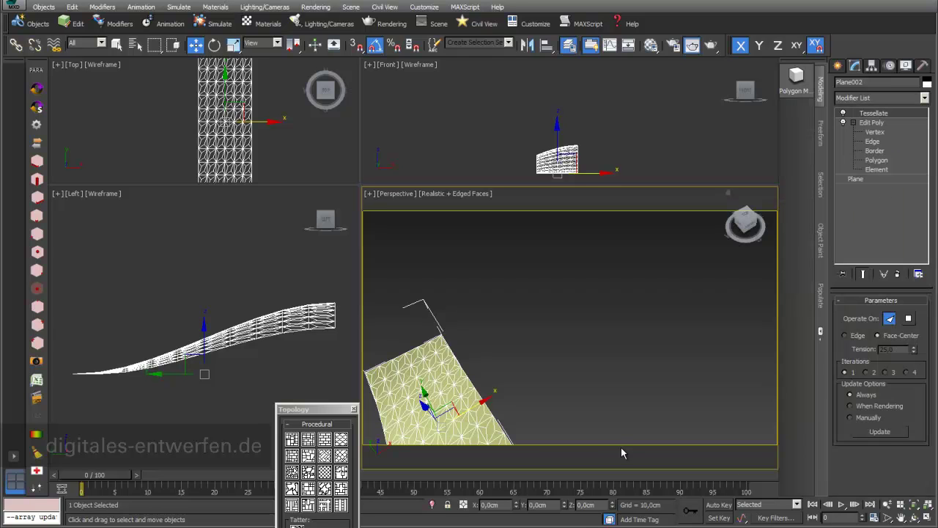
middle_click_drag(589, 406, 672, 327)
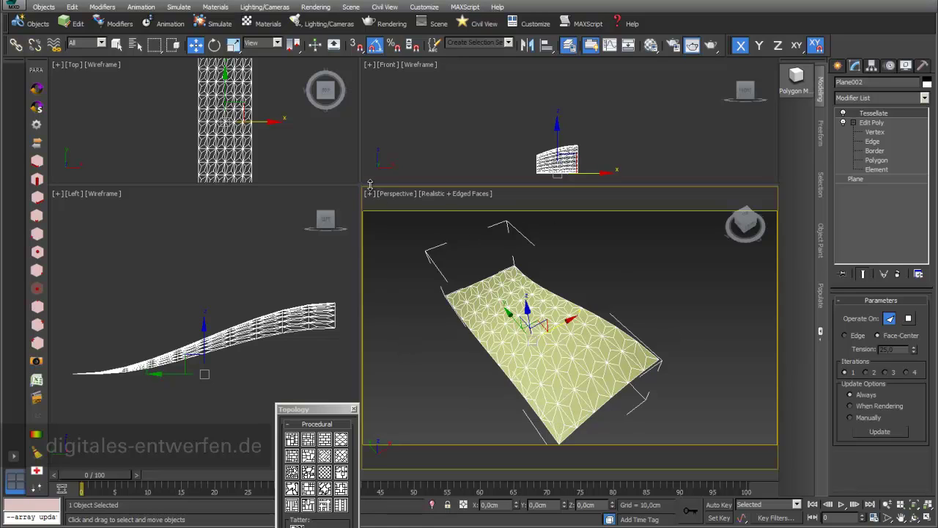
Clone the tessellated plane about 191 cm along the X axis in the Top view.
left_click_drag(370, 185, 471, 336)
middle_click_drag(352, 273, 343, 250)
scroll(343, 250, "up", 2)
left_click_drag(276, 199, 414, 198, "shift")
left_click(468, 311)
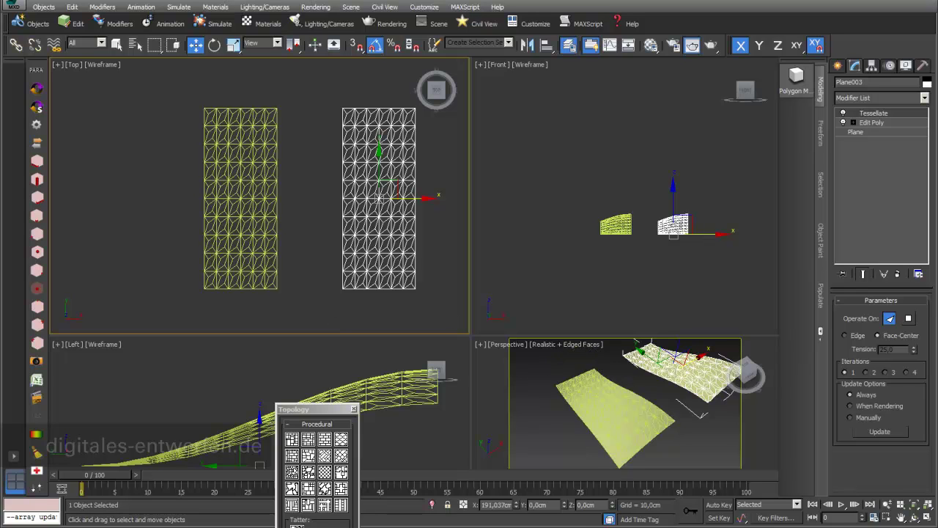
Add an Edit Poly modifier above Tessellate on the original plane and select all of its edges.
left_click(241, 197)
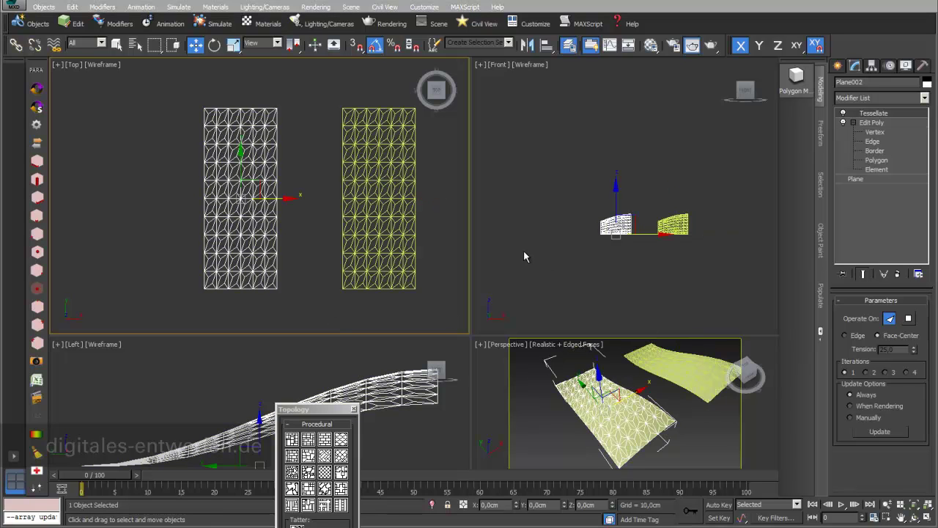
left_click(924, 98)
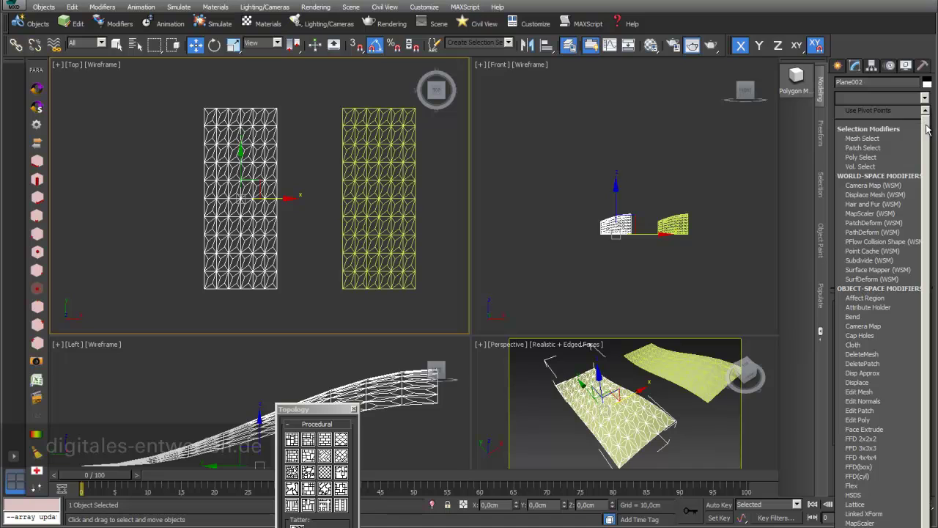
scroll(879, 220, "down", 2)
left_click(859, 354)
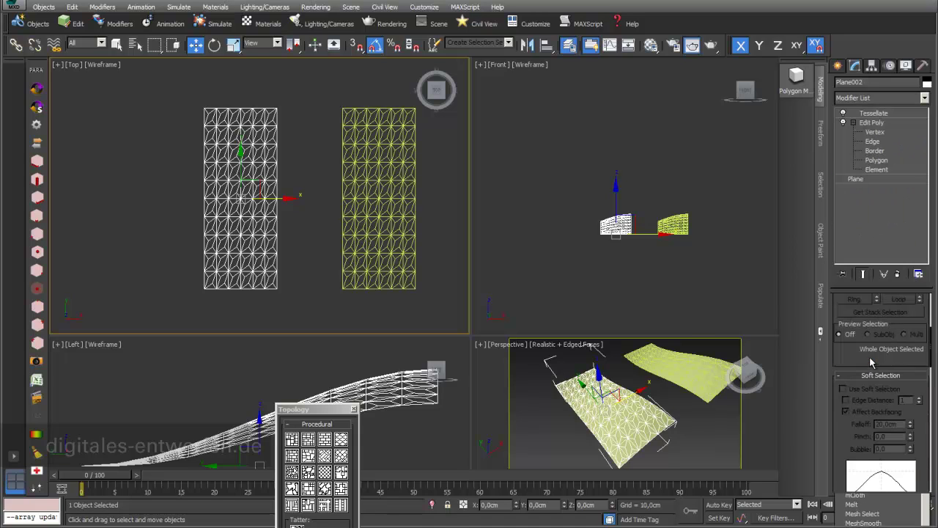
left_click(853, 113)
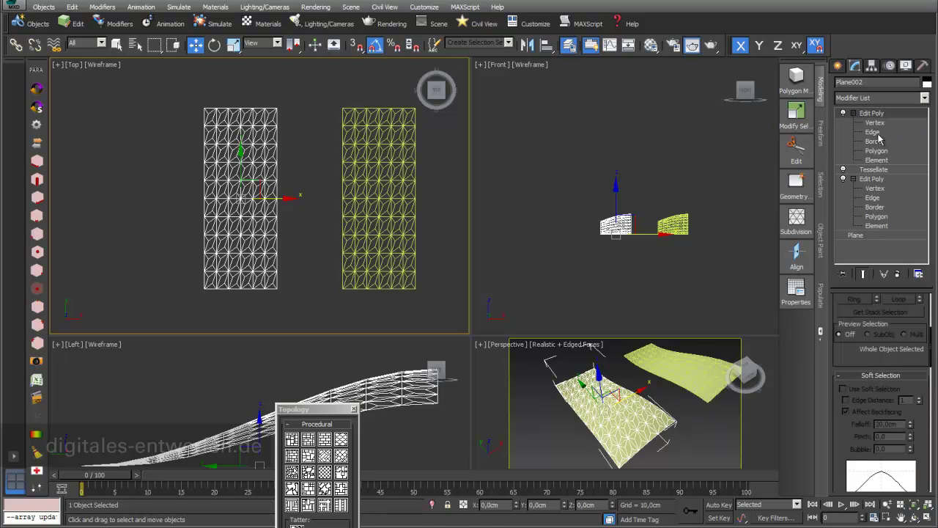
left_click(872, 132)
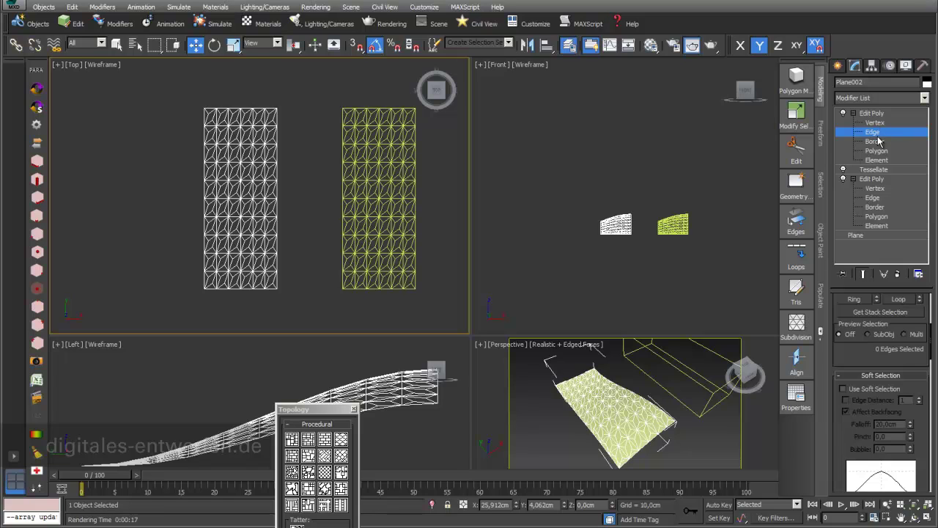
key("ctrl+a")
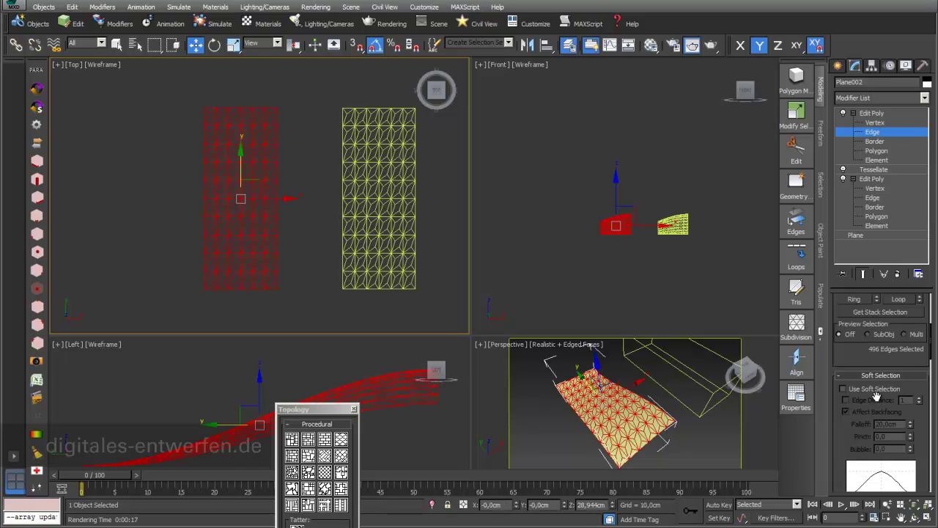
Create a linear shape named Shape_Tesselate_01 from the selected edges.
left_click_drag(870, 344, 865, 82)
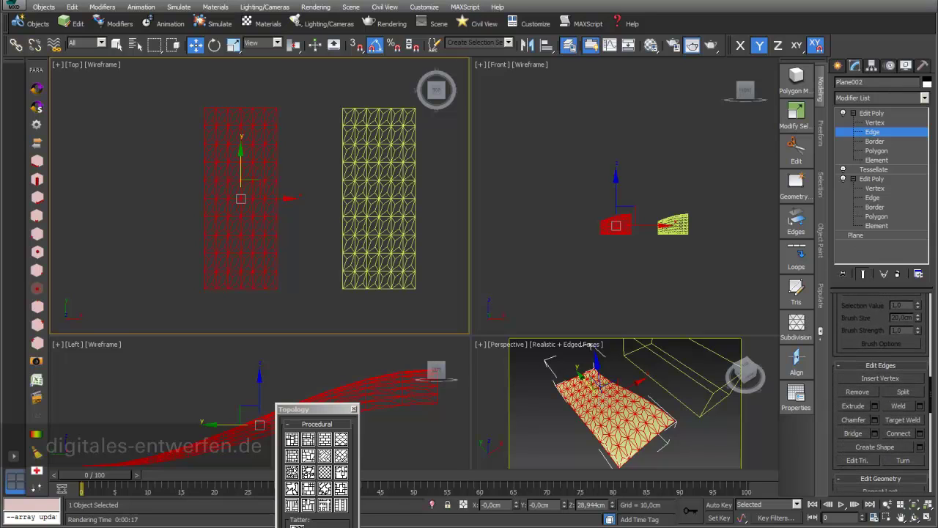
left_click(920, 447)
left_click_drag(460, 208, 482, 203)
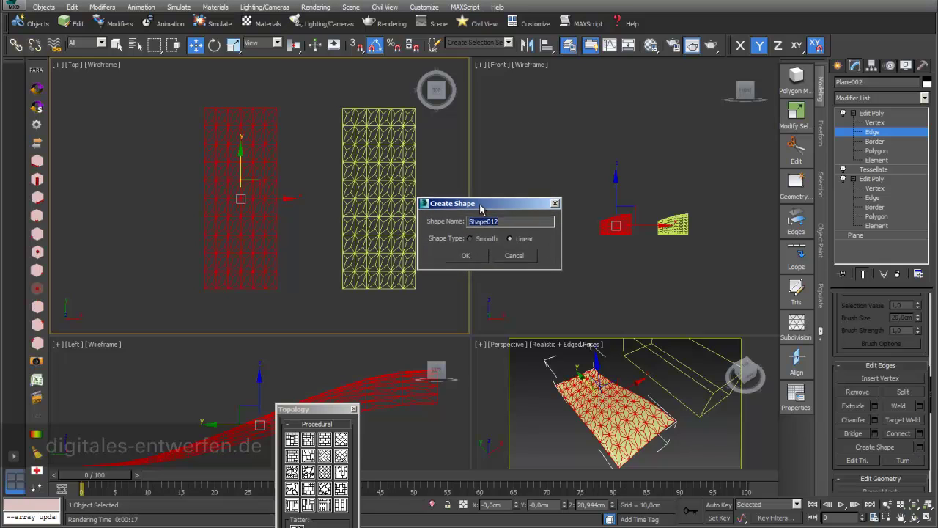
left_click(508, 238)
left_click(499, 220)
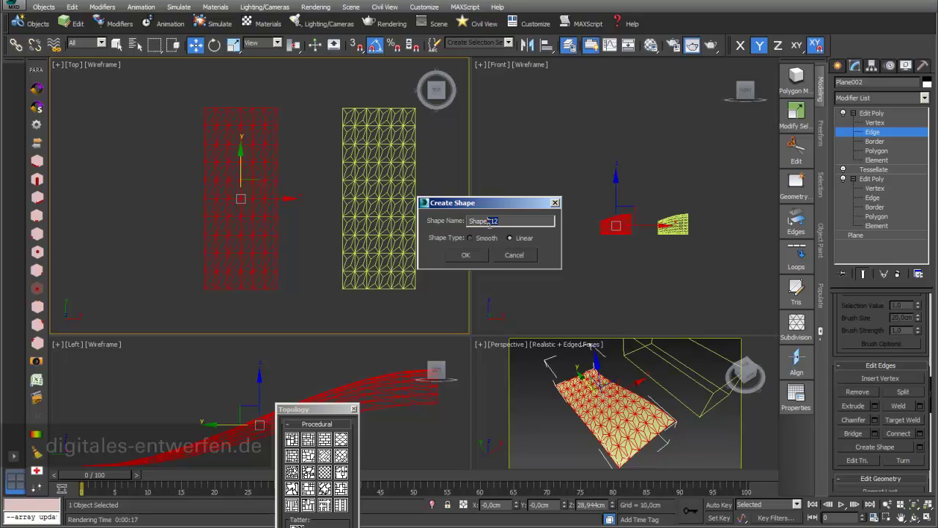
type("_T")
type("s")
left_click(472, 256)
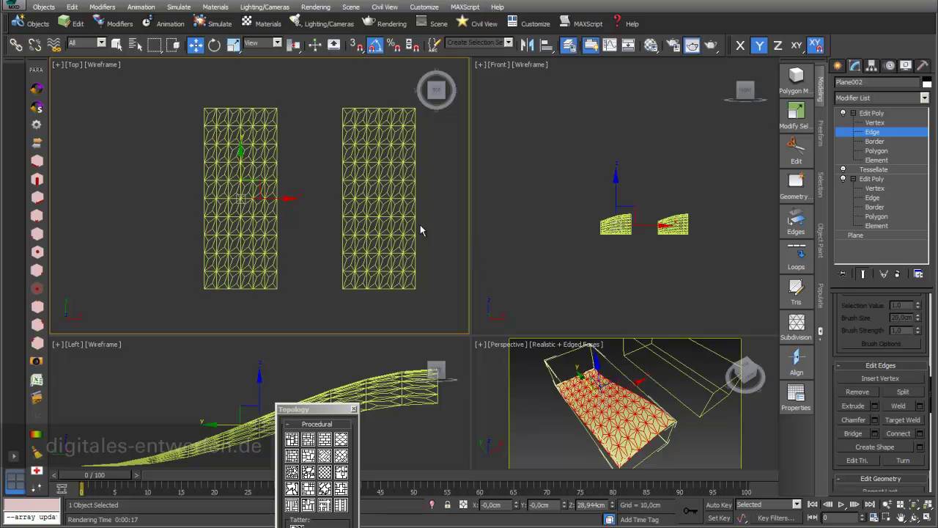
Move the original plane off the new shape to about X -136.7 cm and display the Top view shaded with edged faces.
left_click(877, 114)
left_click_drag(259, 200, 181, 198, "shift")
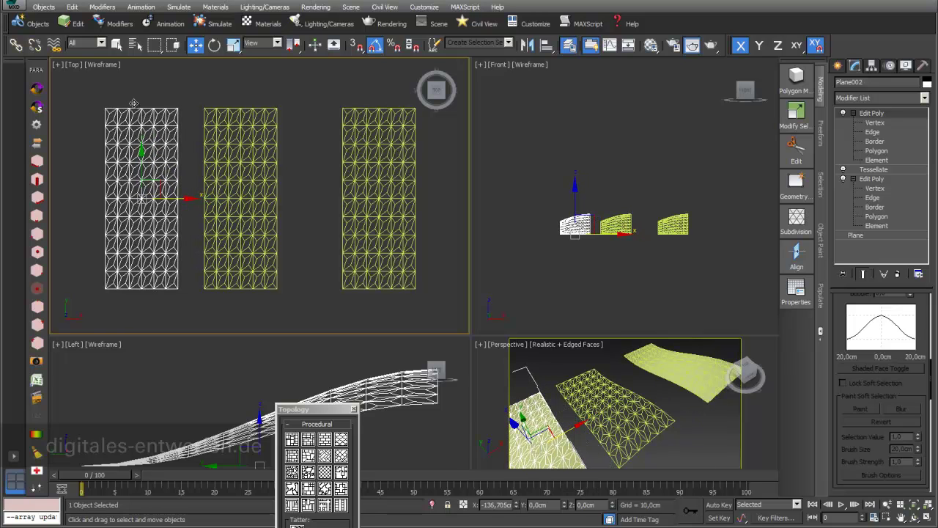
key("F3")
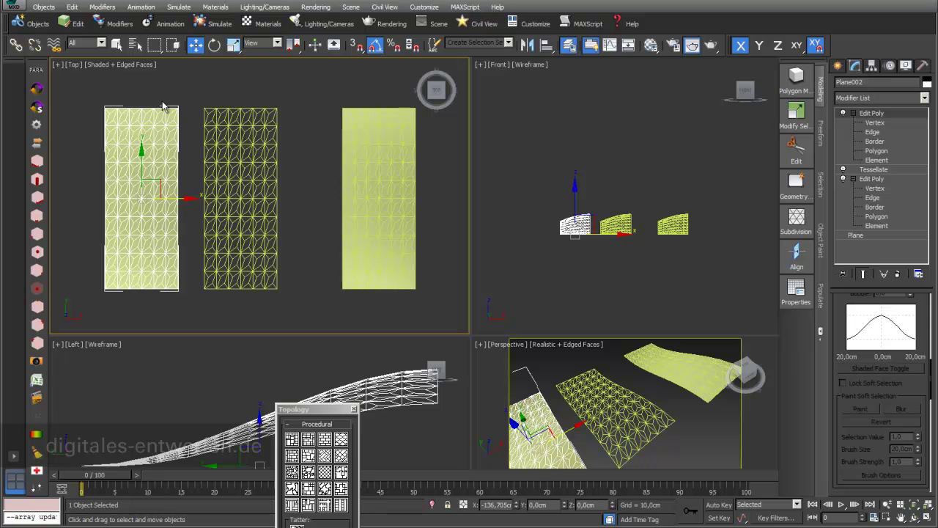
scroll(249, 235, "up", 2)
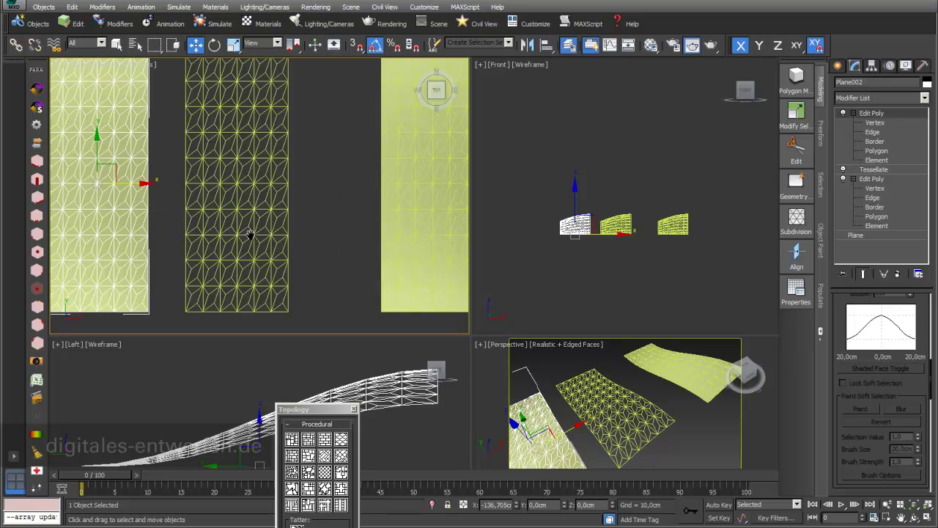
middle_click_drag(249, 235, 280, 222)
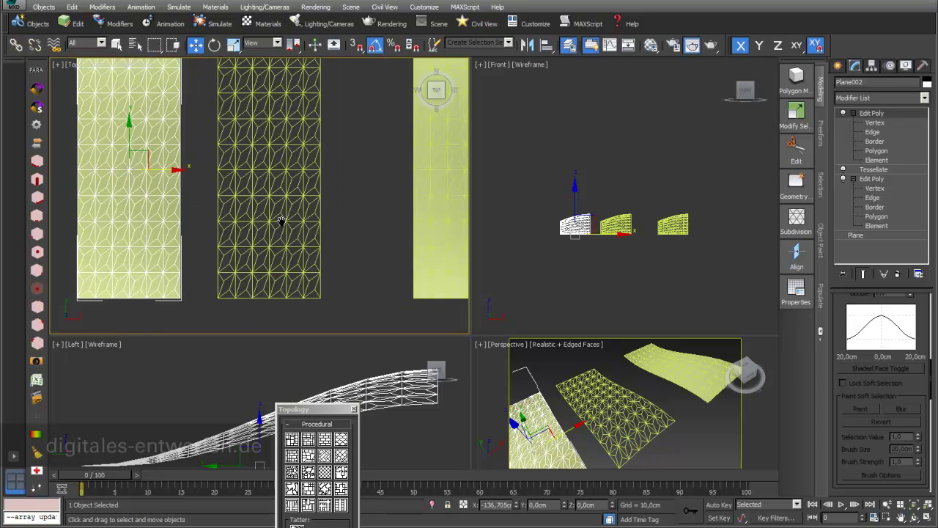
Enable Shape_Tesselate_01 to display its thickness in the renderer and viewport, and inspect the struts up close in the Perspective view.
left_click(283, 215)
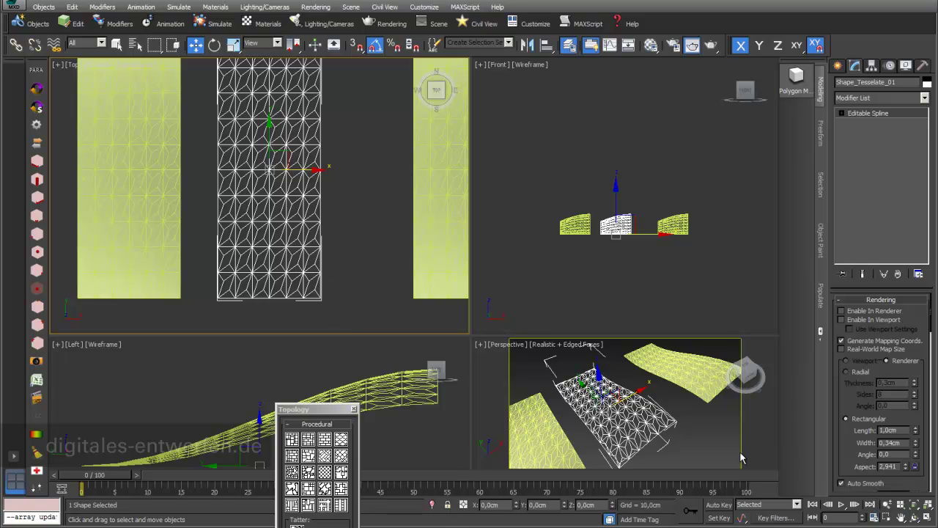
left_click(927, 517)
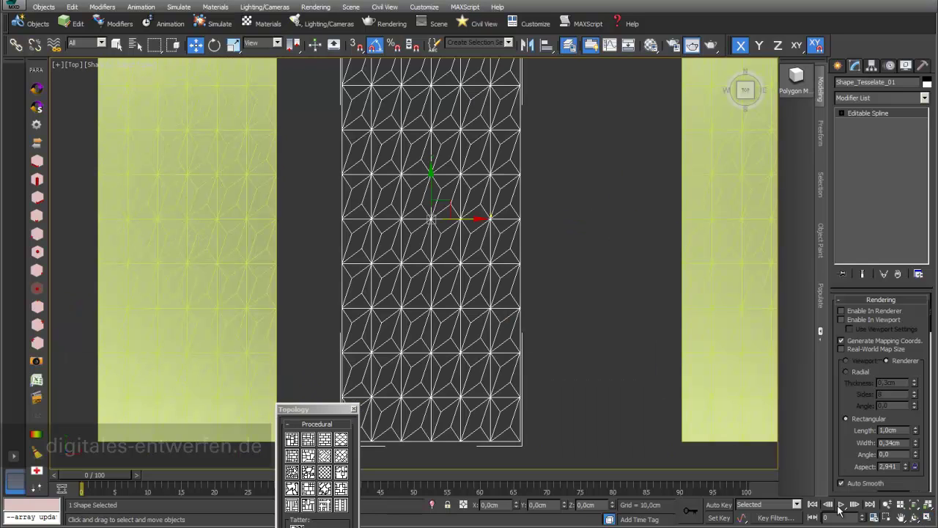
left_click(926, 517)
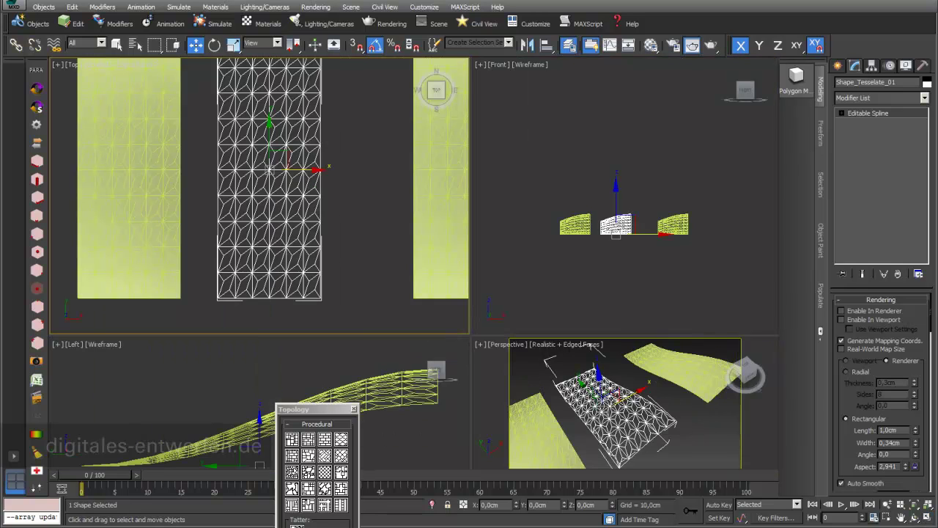
left_click(841, 311)
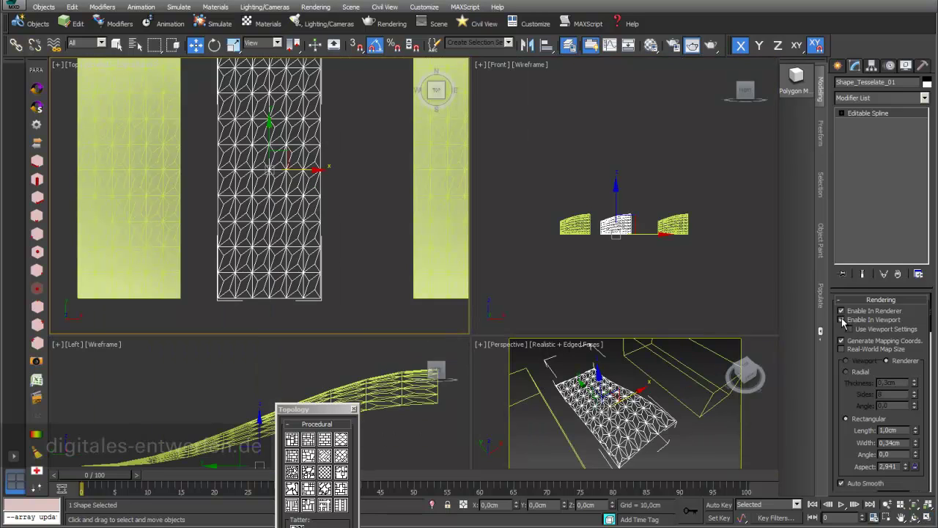
left_click(842, 320)
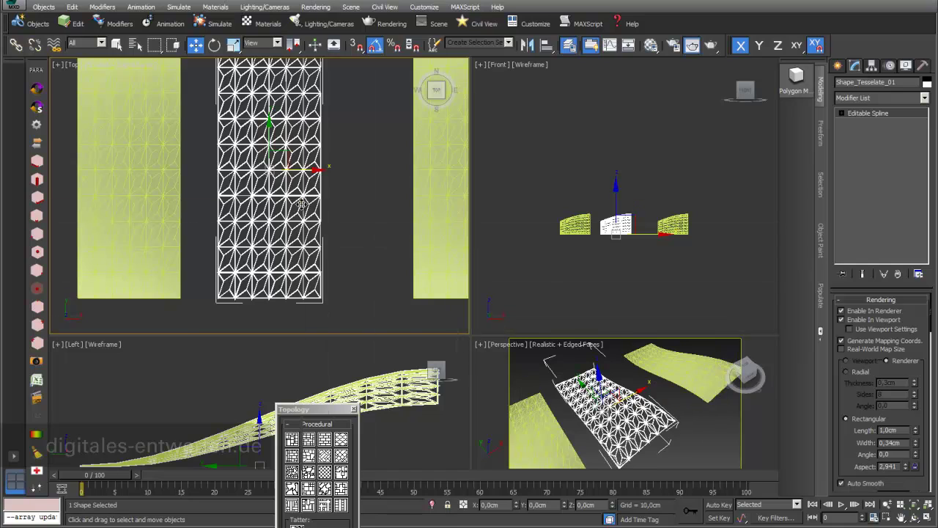
left_click_drag(471, 336, 302, 205)
scroll(553, 359, "up", 4)
middle_click_drag(553, 360, 566, 367)
scroll(566, 368, "up", 3)
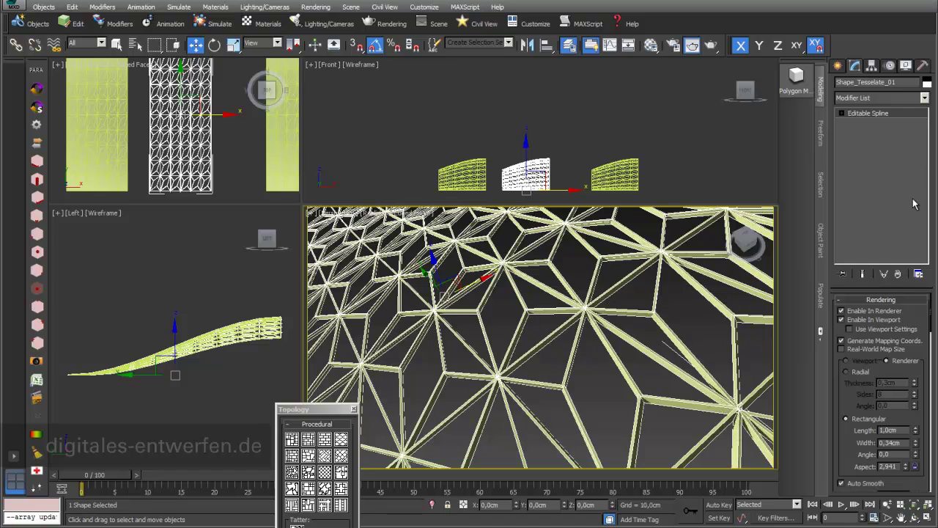
Turn off the built-in spline thickness of Shape_Tesselate_01 and add a Sweep modifier to it.
left_click(841, 320)
left_click(925, 99)
left_click_drag(926, 125, 927, 505)
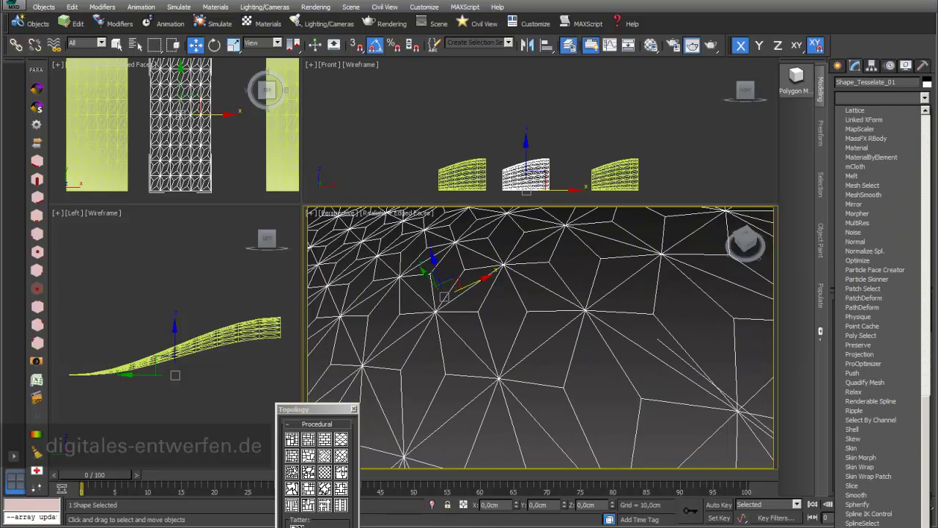
left_click(854, 526)
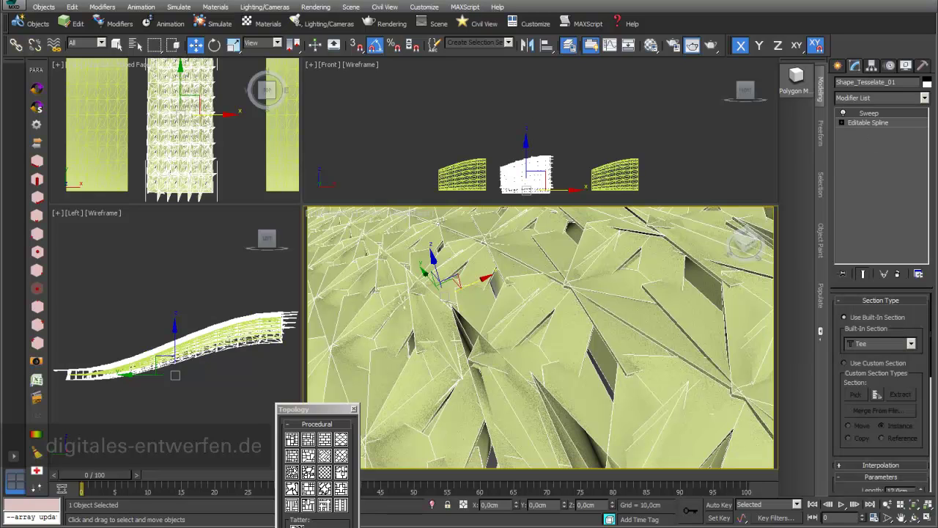
Set the length of the Sweep's Tee section to 2 cm and its width to 1 cm.
scroll(905, 363, "down", 5)
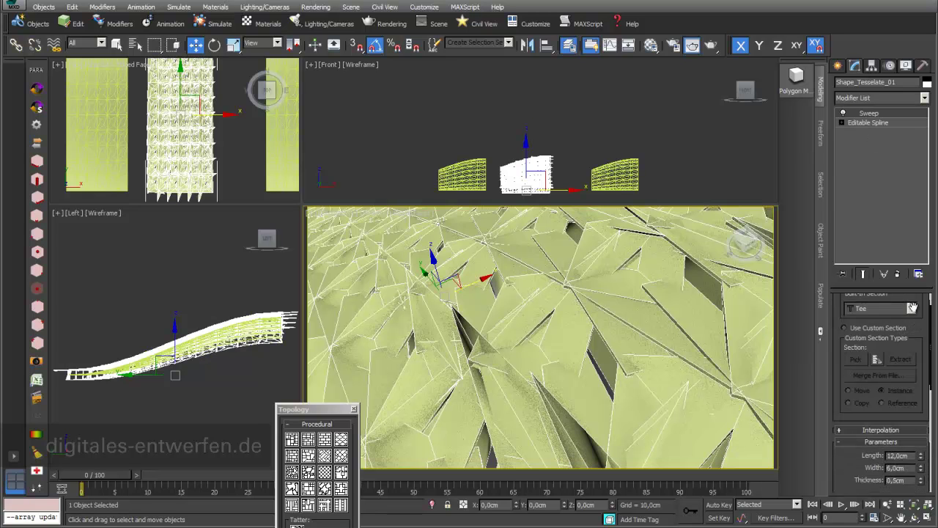
left_click_drag(891, 317, 835, 322)
type("2")
key("Return")
left_click_drag(892, 327, 834, 328)
type("5")
key("Return")
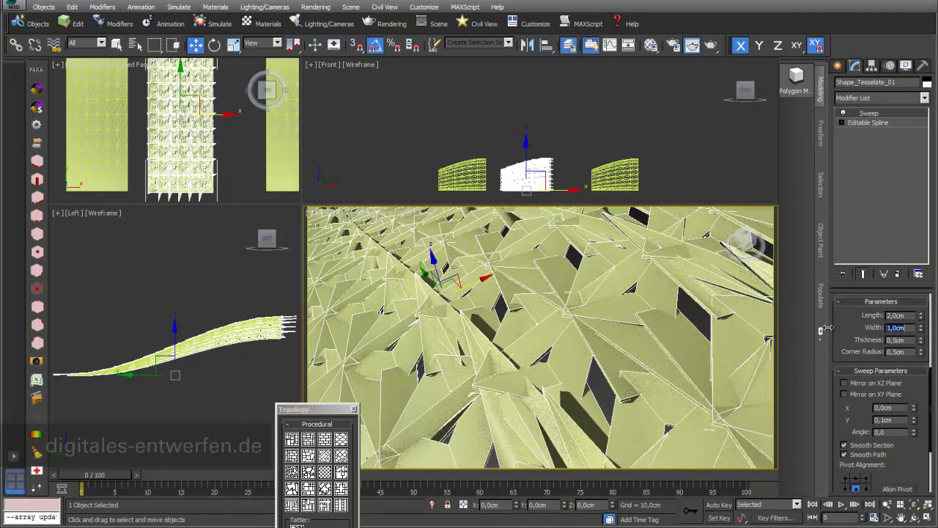
type("1")
key("Return")
Set the Tee section's thickness and corner radius to 0,2 cm each, and inspect the swept struts in the Perspective view.
left_click_drag(908, 340, 895, 340)
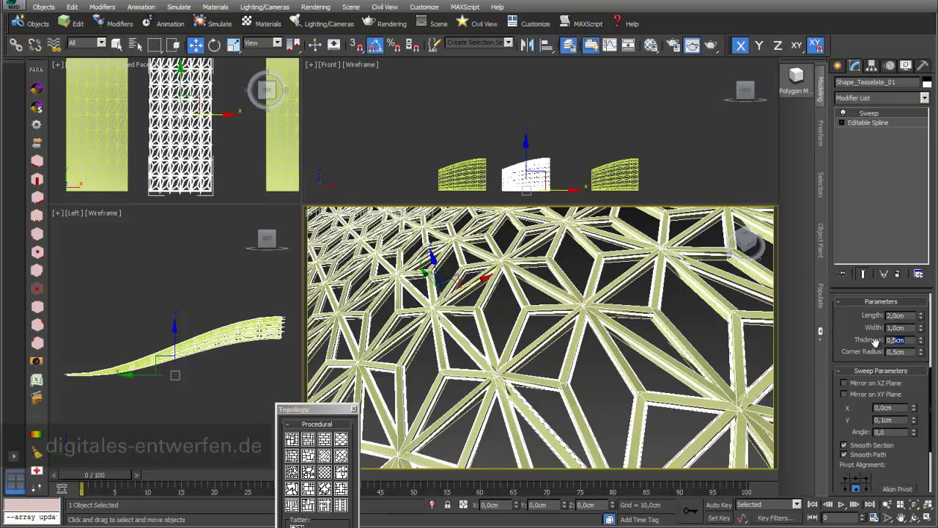
left_click(899, 352)
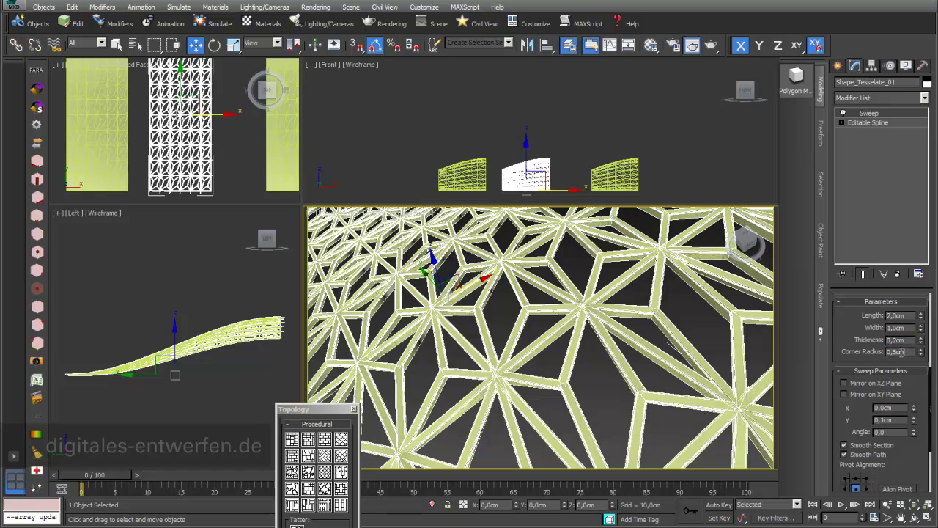
left_click_drag(895, 352, 878, 359)
type("0,2")
key("Return")
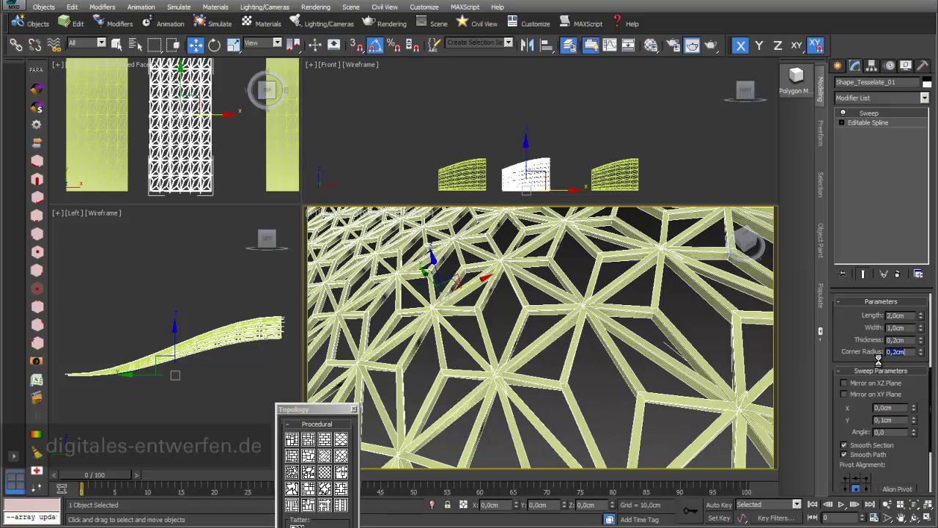
left_click(912, 519)
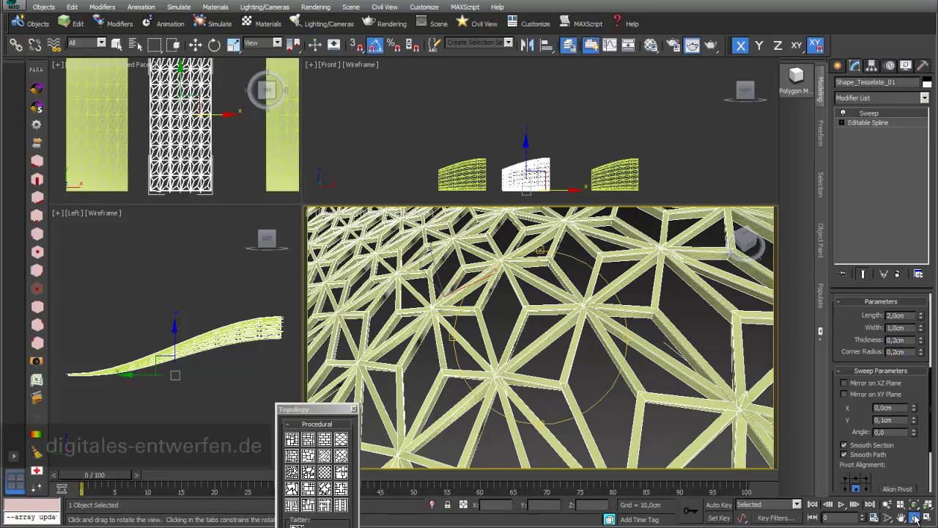
left_click_drag(505, 296, 561, 328)
left_click_drag(854, 317, 854, 438)
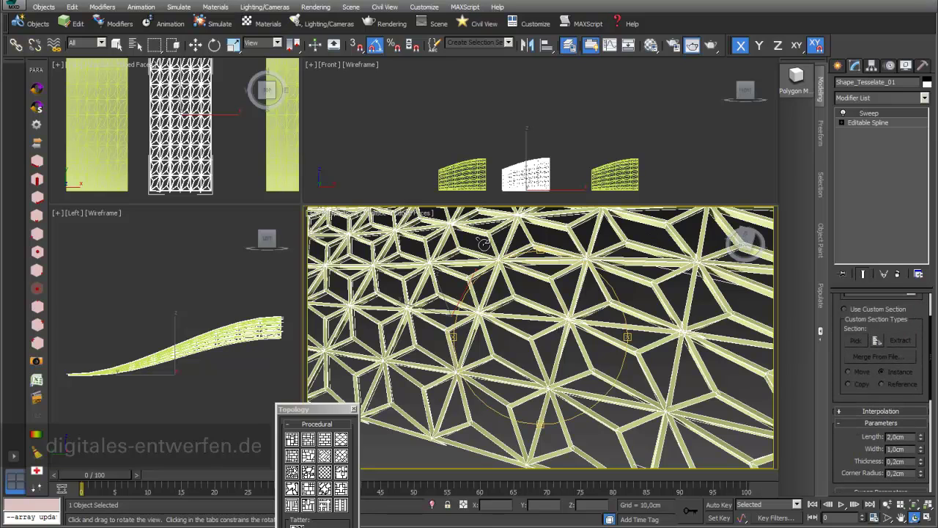
scroll(597, 319, "down", 5)
left_click_drag(592, 326, 667, 363)
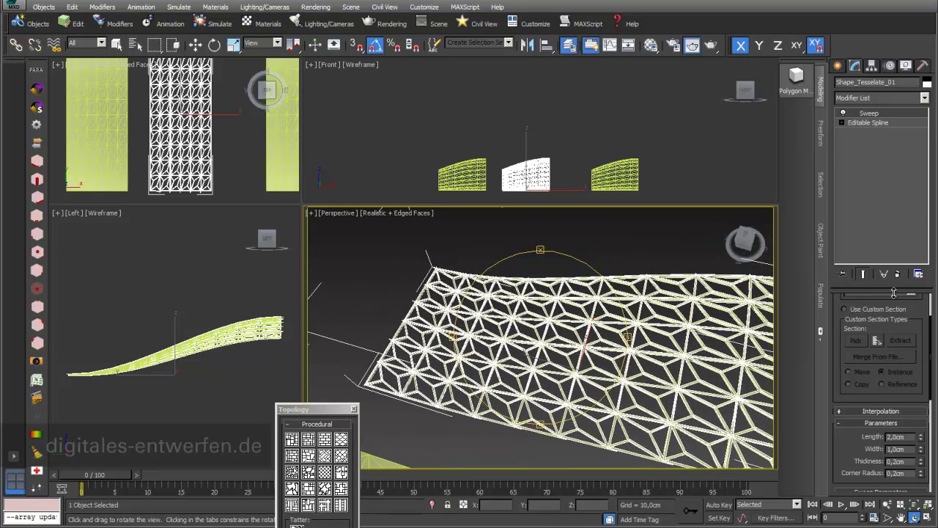
left_click_drag(844, 317, 841, 458)
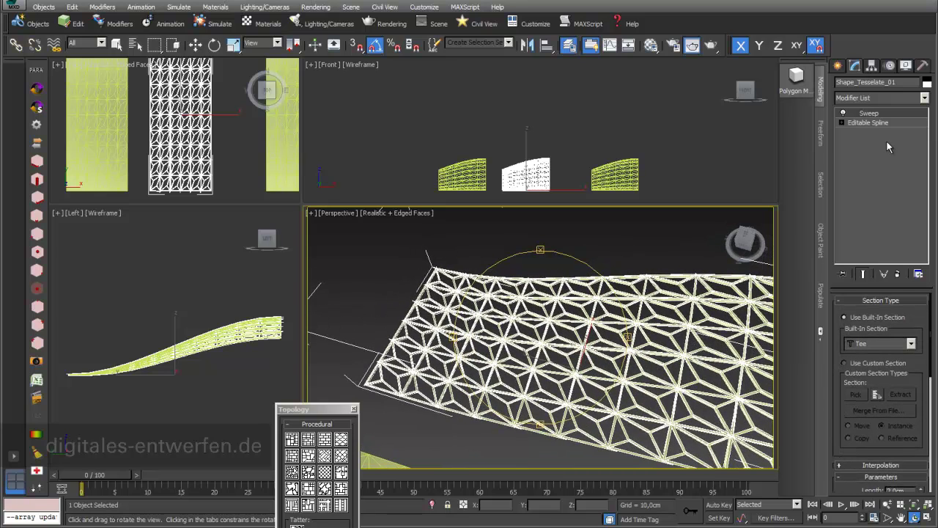
Disable the Sweep modifier and enable the base spline in the renderer and viewport with a radial section.
left_click(842, 113)
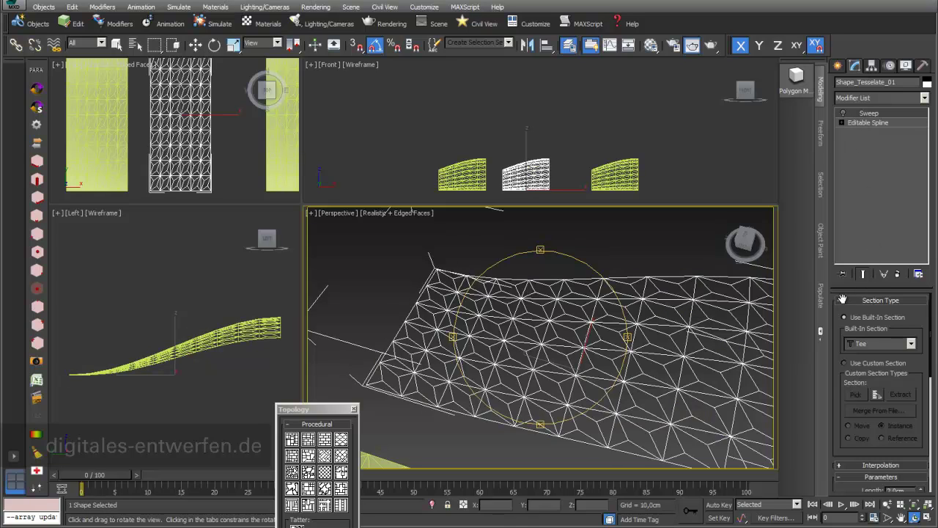
scroll(865, 257, "down", 1)
left_click(876, 123)
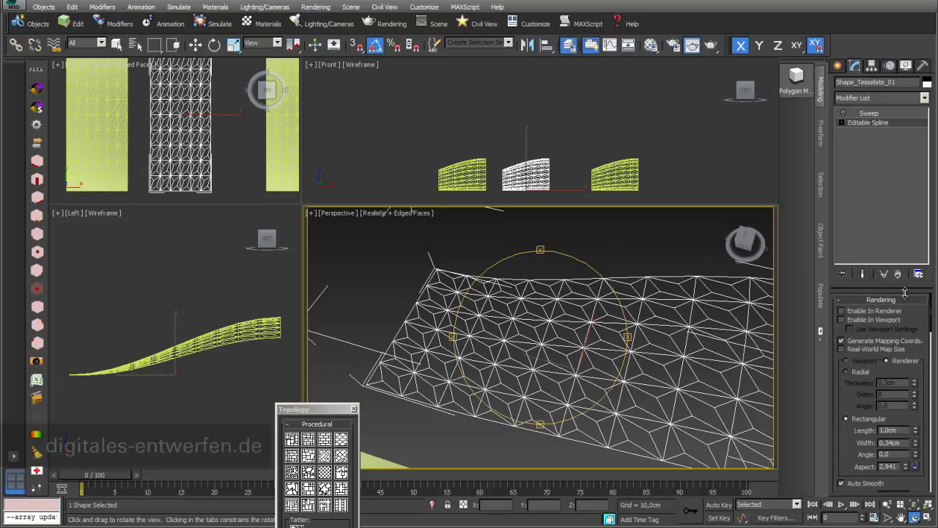
left_click(842, 311)
left_click(842, 319)
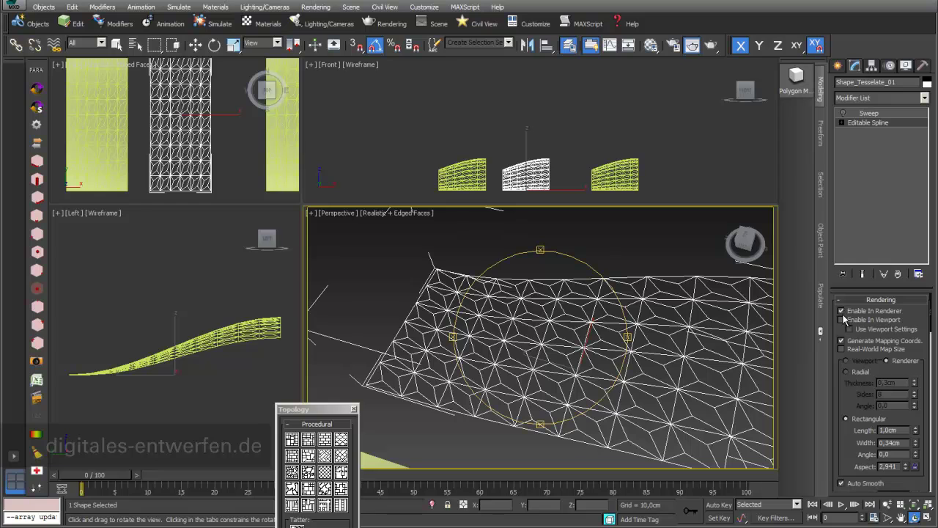
left_click(846, 372)
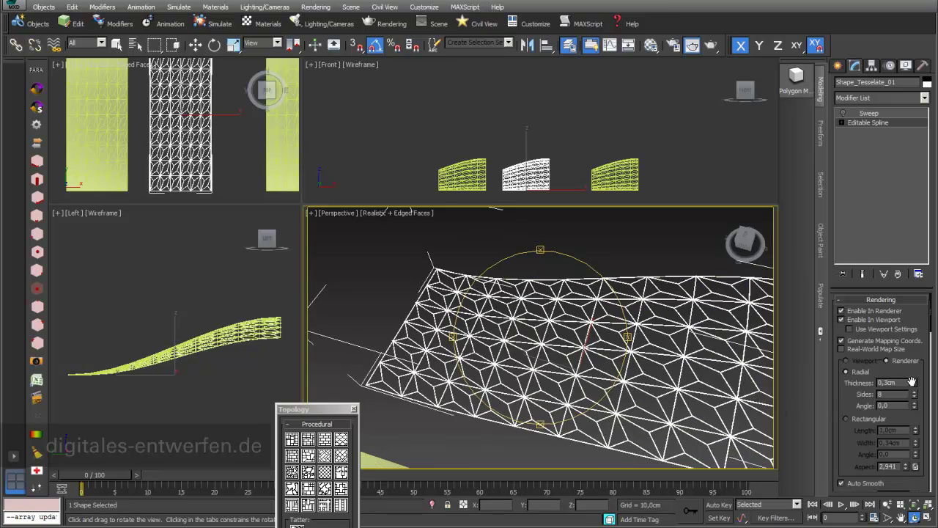
Give the radial struts a thickness of about 1,02 cm and 15 sides.
left_click_drag(914, 382, 907, 342)
left_click_drag(546, 344, 555, 416)
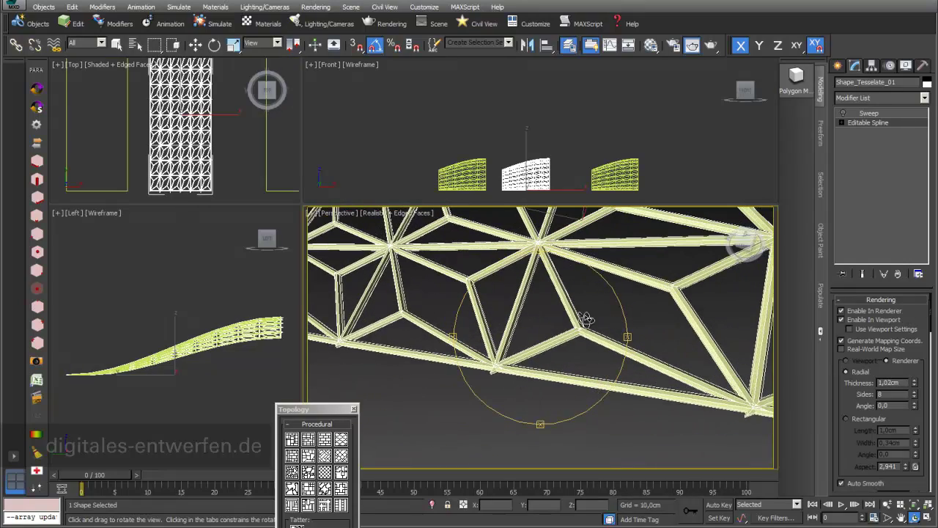
left_click_drag(918, 393, 911, 336)
scroll(528, 318, "down", 4)
middle_click_drag(528, 318, 525, 431)
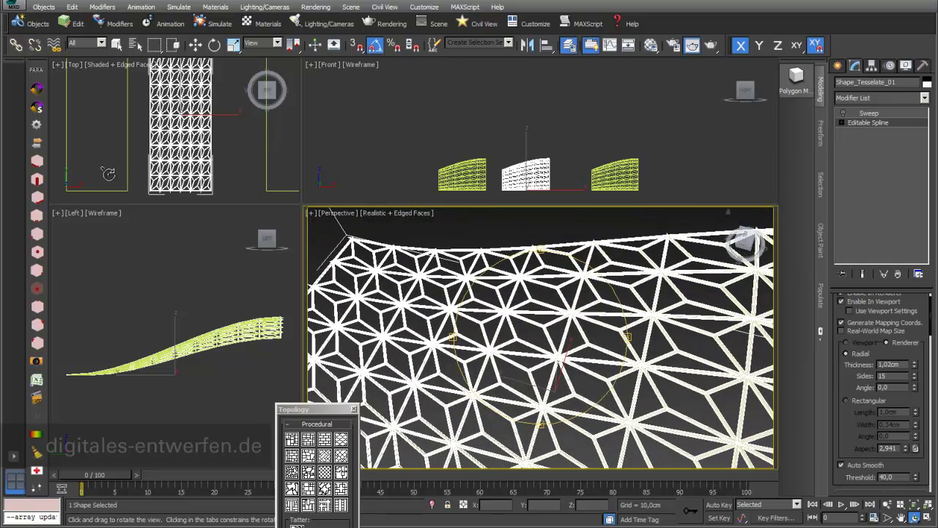
Select all edges of the moved original plane, Plane002, and create a smooth-type shape from them.
left_click(196, 45)
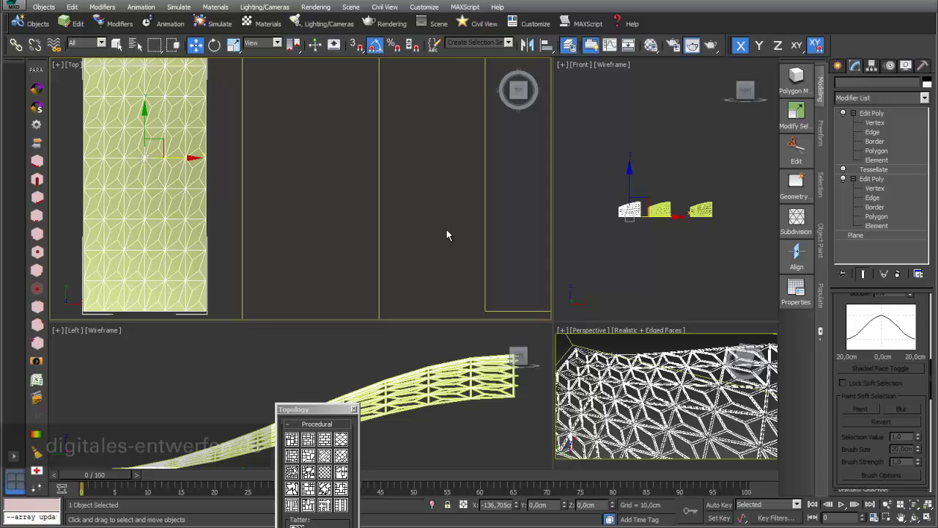
left_click(872, 131)
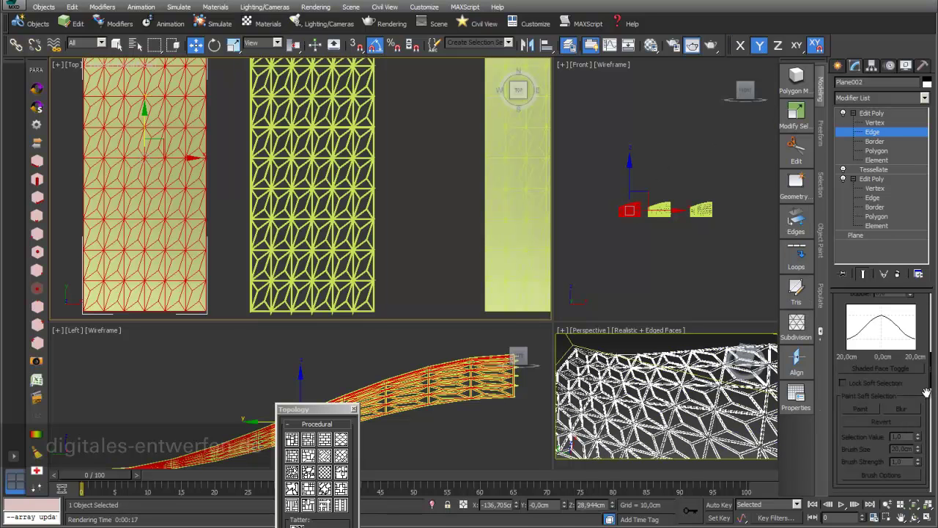
scroll(925, 393, "down", 5)
left_click(913, 432)
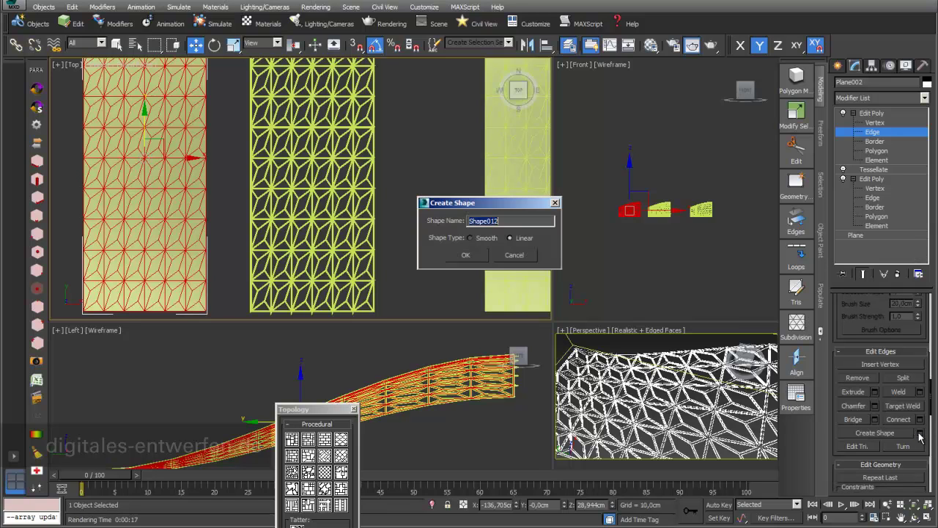
left_click(470, 238)
left_click(466, 255)
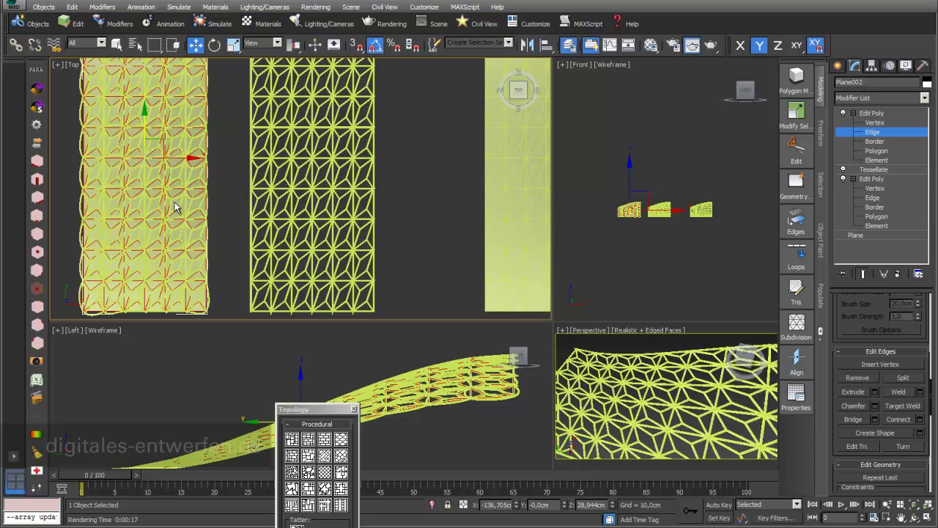
Move Plane002 along X off the new smooth shape to about X -280,2 cm.
middle_click_drag(232, 220, 432, 235)
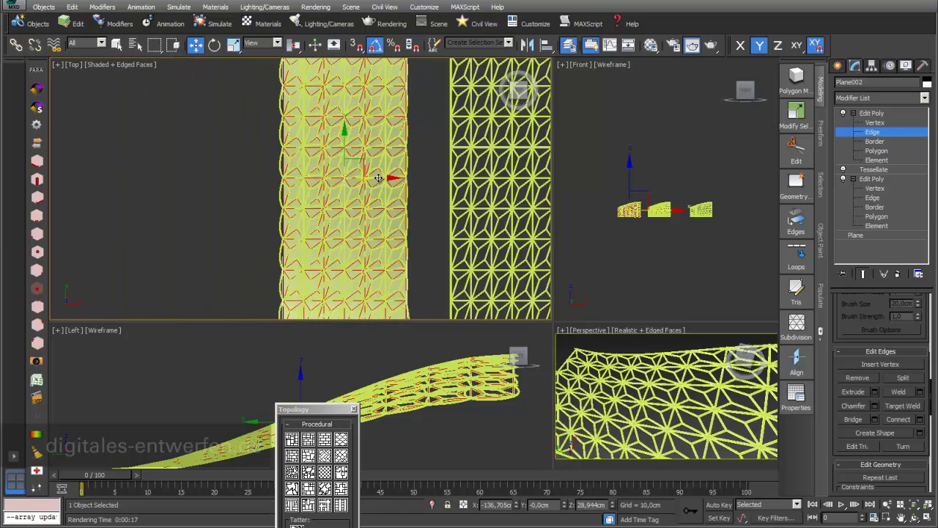
key("F5")
left_click_drag(289, 169, 200, 181)
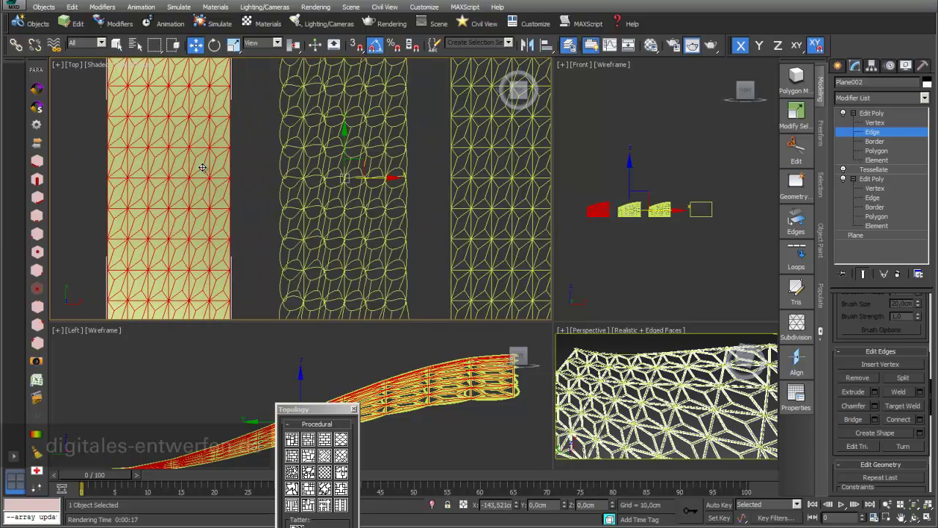
scroll(360, 241, "up", 1)
scroll(360, 241, "down", 1)
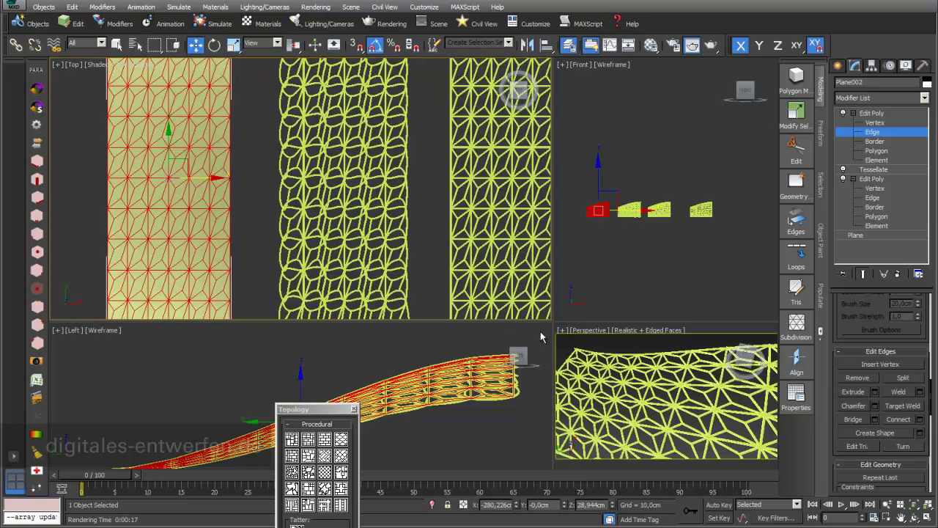
Examine the curved struts of the smooth shape up close in an enlarged Perspective view, and leave edge editing on Plane002.
left_click_drag(552, 321, 338, 174)
scroll(645, 378, "down", 3)
scroll(645, 379, "up", 3)
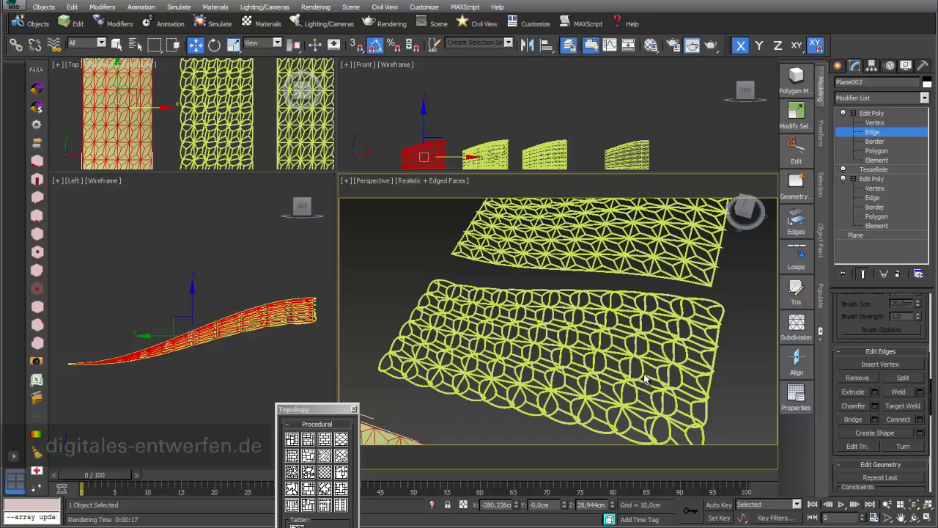
left_click(914, 516)
left_click_drag(603, 370, 534, 283)
scroll(597, 345, "down", 3)
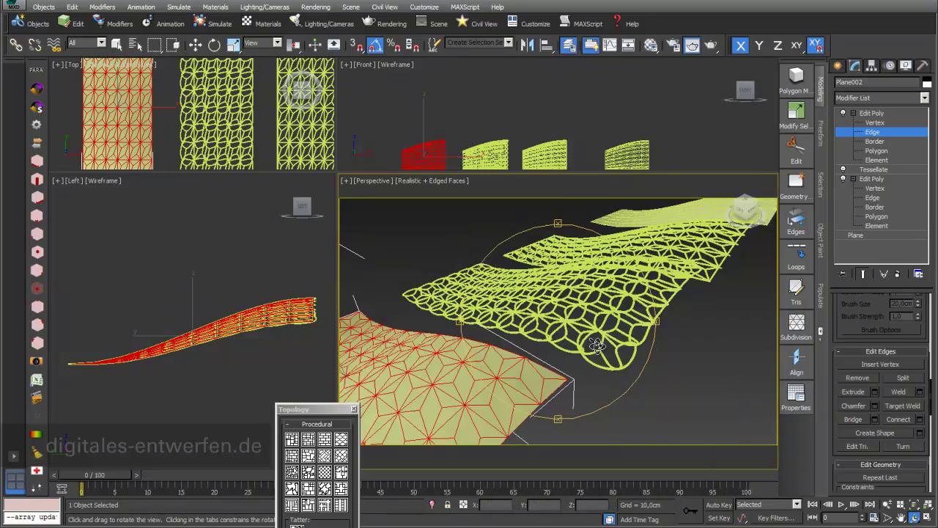
scroll(594, 329, "up", 3)
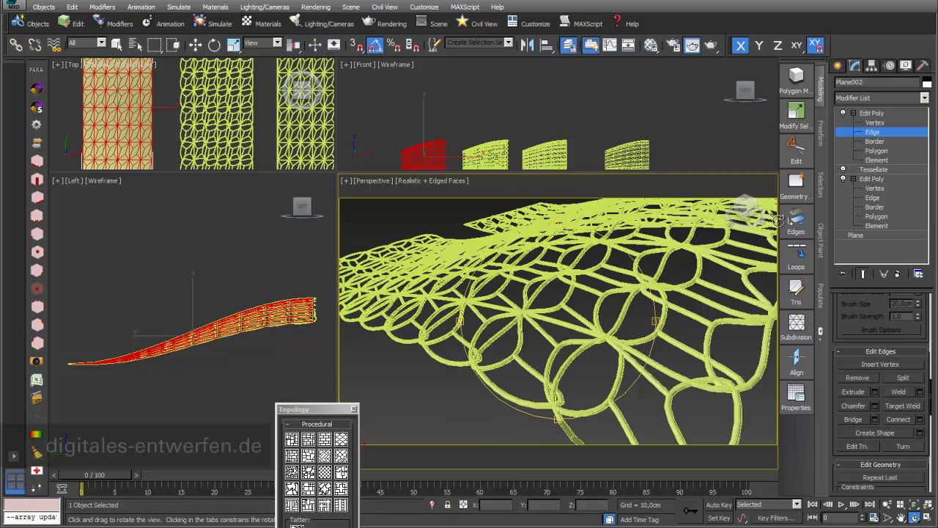
mouse_move(797, 194)
left_click(871, 113)
key("w")
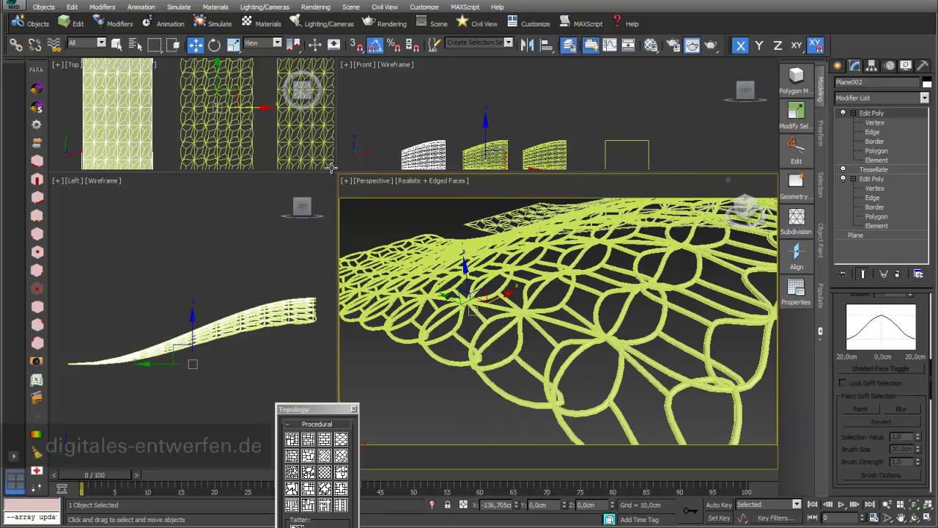
Select the remaining tessellated plane, Plane003, in the Top view and isolate it.
left_click_drag(540, 289, 627, 347)
scroll(507, 174, "down", 2)
middle_click_drag(469, 173, 167, 163)
middle_click_drag(467, 203, 422, 229)
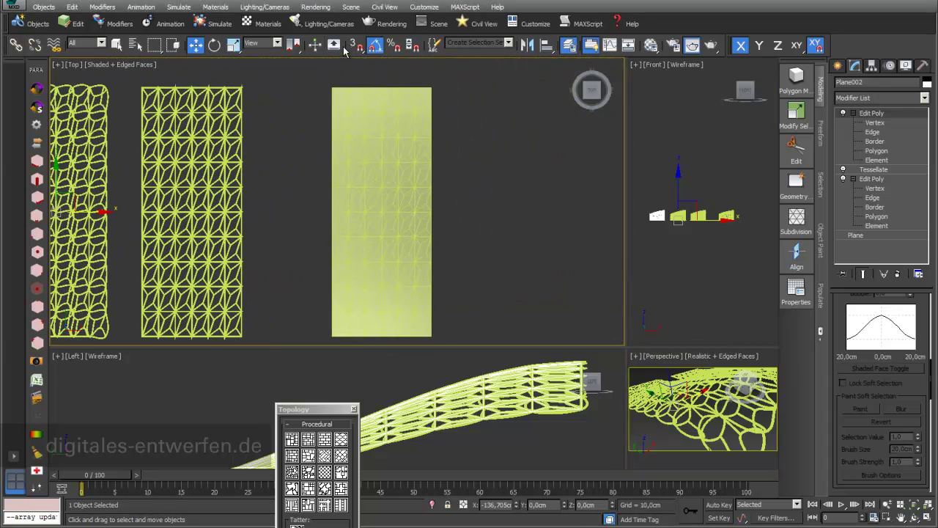
left_click(409, 224)
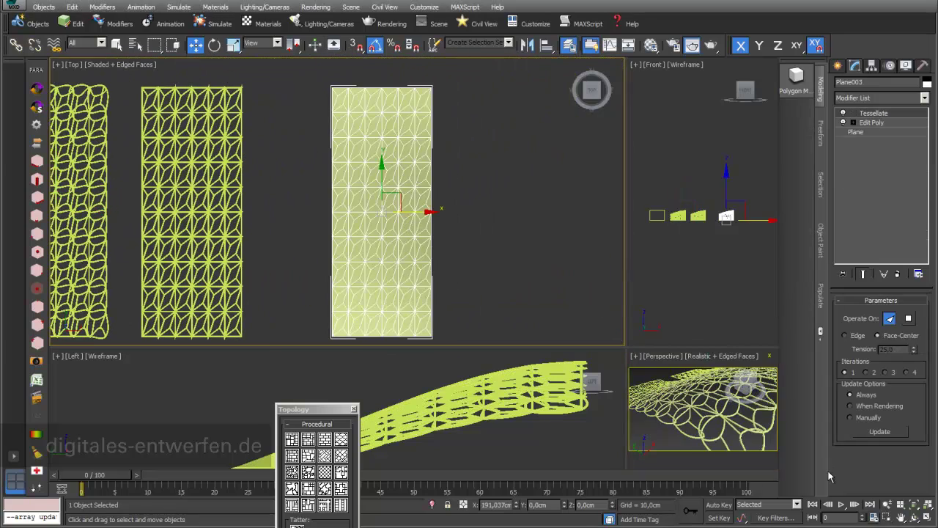
left_click(432, 504)
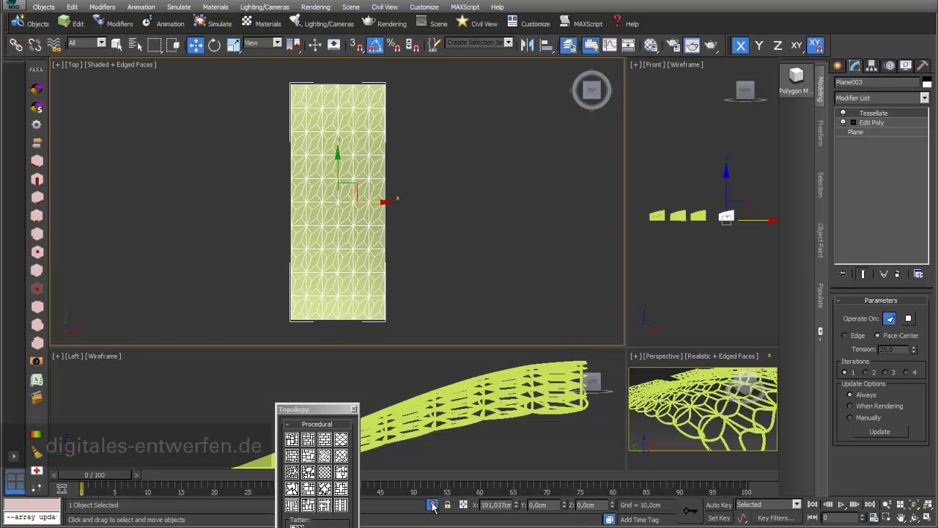
Add an Edit Poly modifier above Tessellate on Plane003 and select all of its polygons.
left_click(924, 98)
scroll(912, 257, "down", 10)
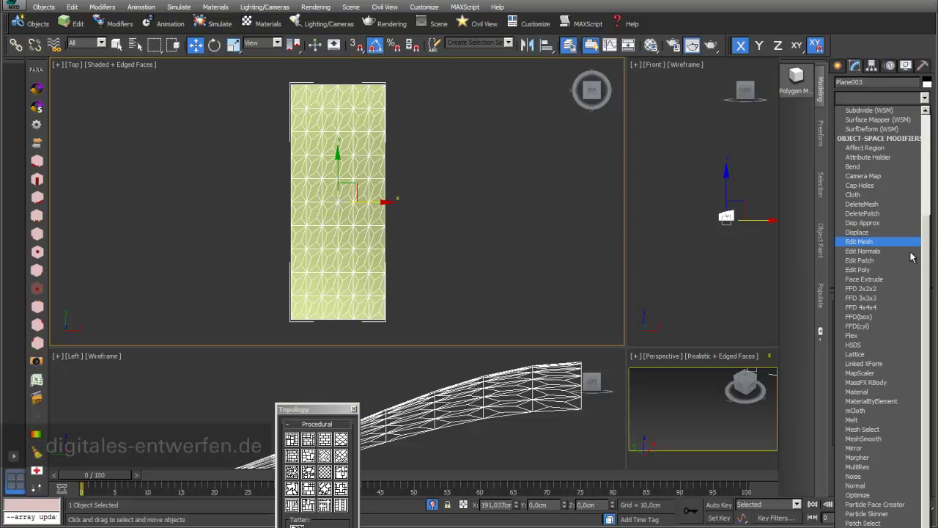
left_click(904, 270)
left_click(854, 114)
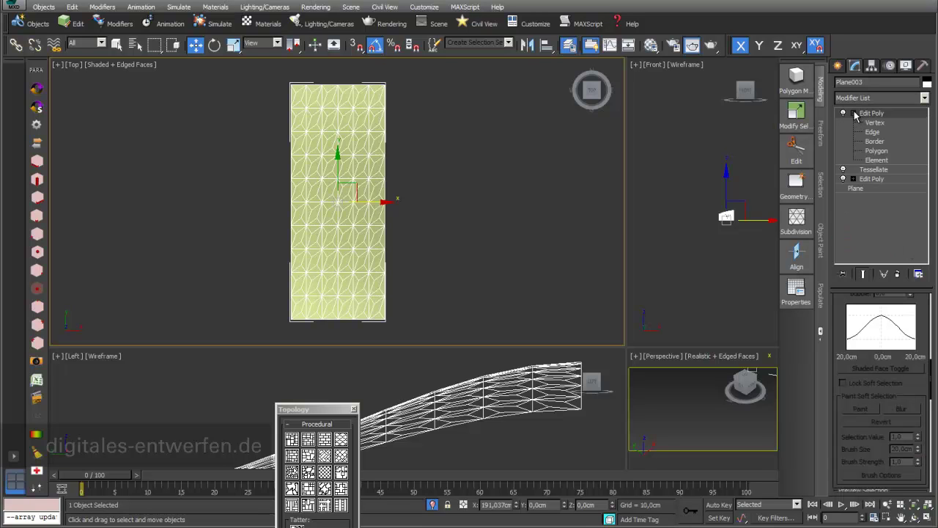
left_click(876, 151)
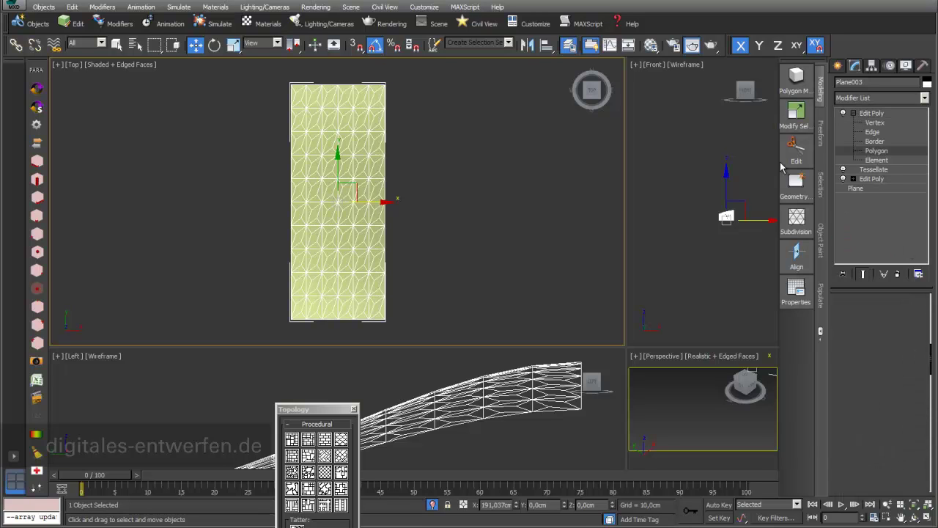
left_click(701, 171)
key("ctrl+a")
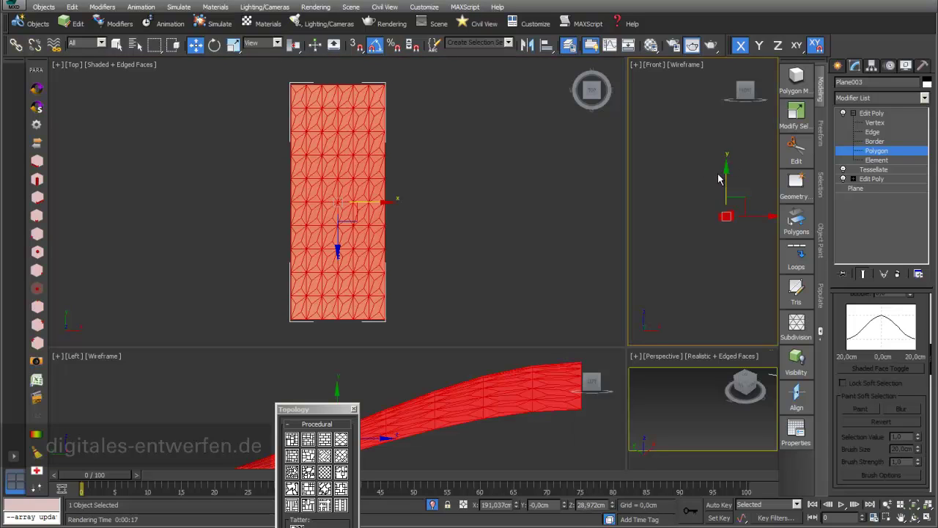
Inset all selected polygons of Plane003 individually, using the By Polygon option and an amount of about 1,35 cm.
scroll(909, 389, "up", 5)
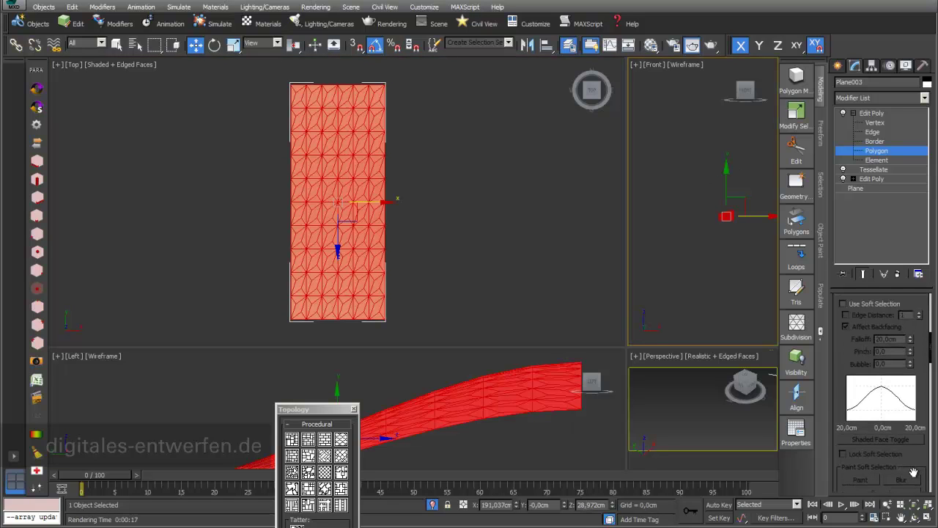
scroll(880, 389, "up", 5)
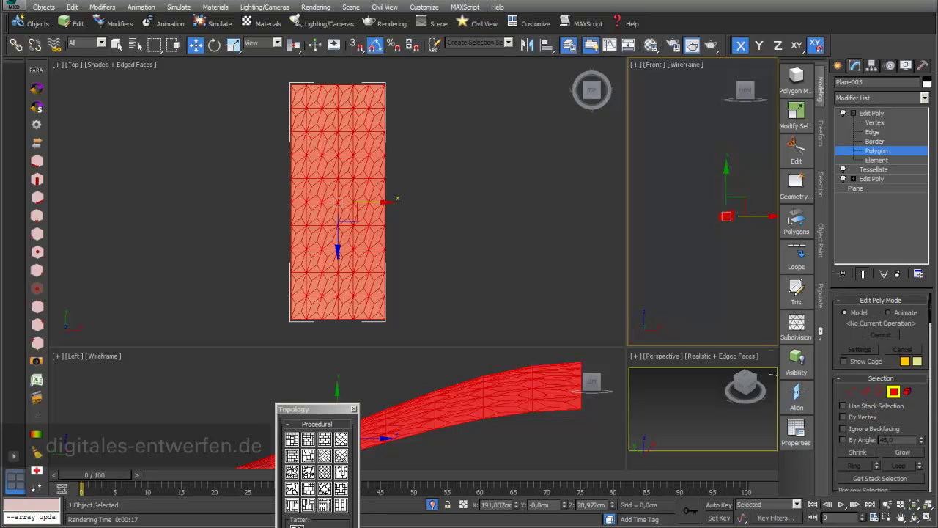
mouse_move(919, 419)
left_mouse_down()
mouse_move(924, 244)
mouse_move(907, 15)
left_mouse_up()
left_click(918, 452)
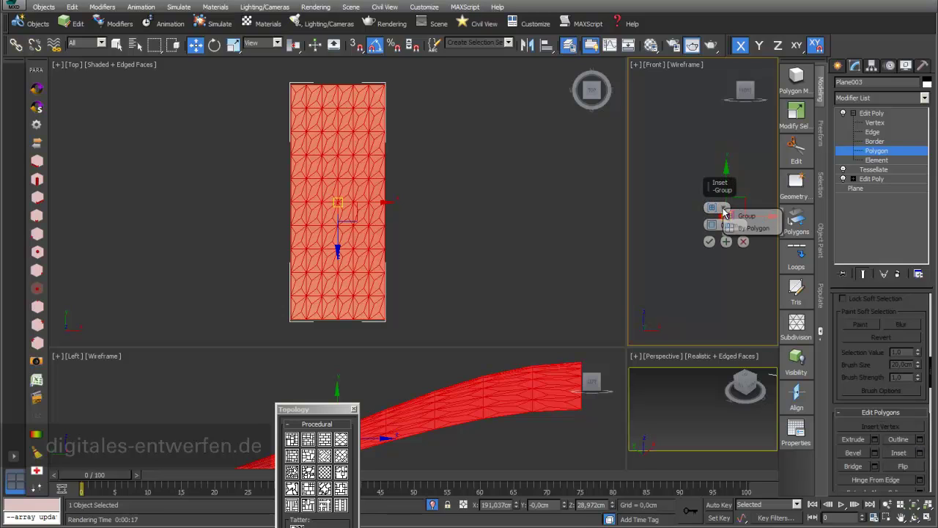
left_click_drag(712, 224, 712, 220)
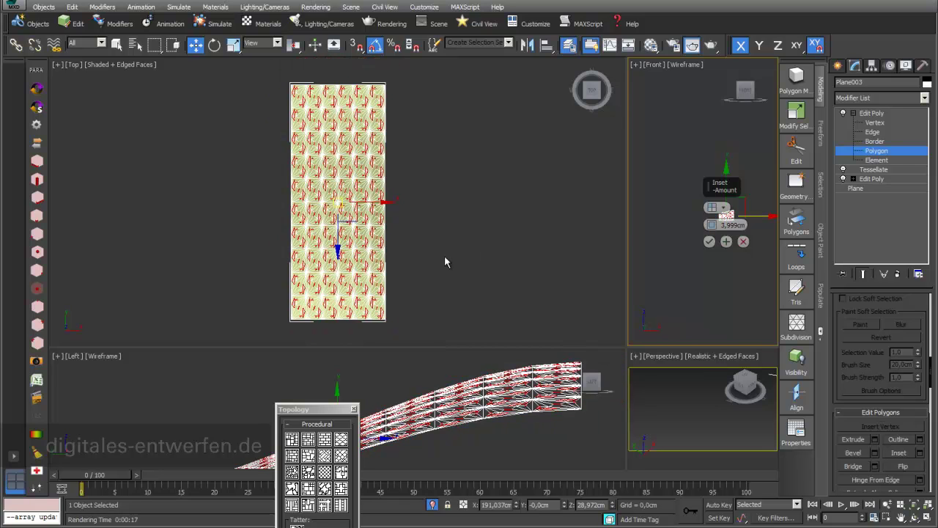
scroll(443, 258, "up", 3)
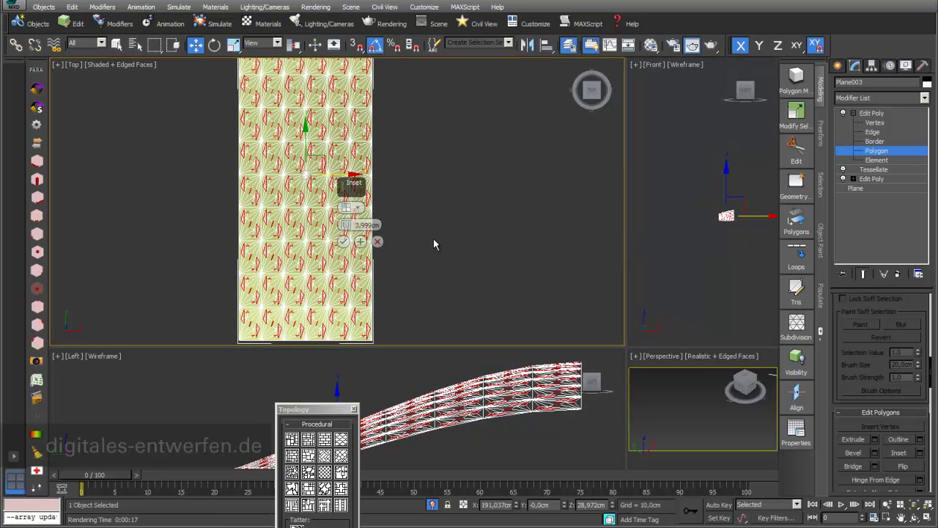
left_click_drag(348, 230, 346, 229)
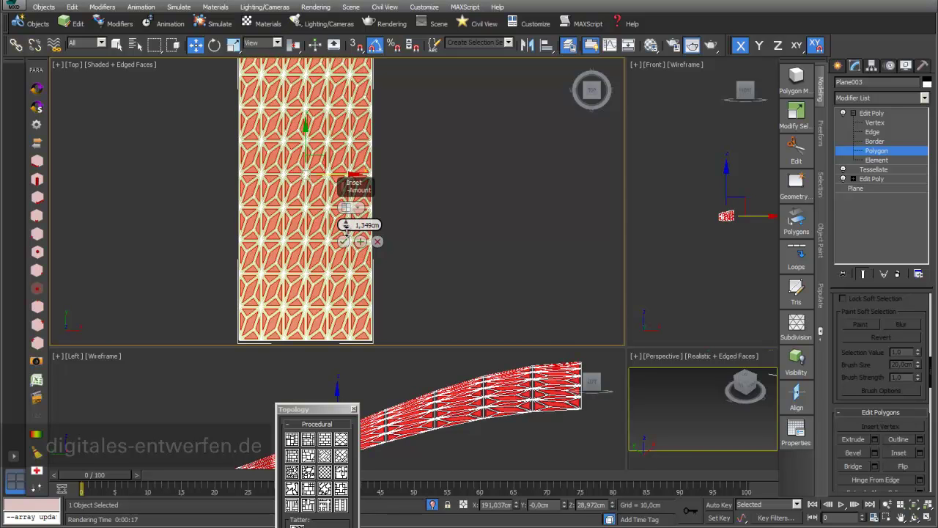
left_click(341, 241)
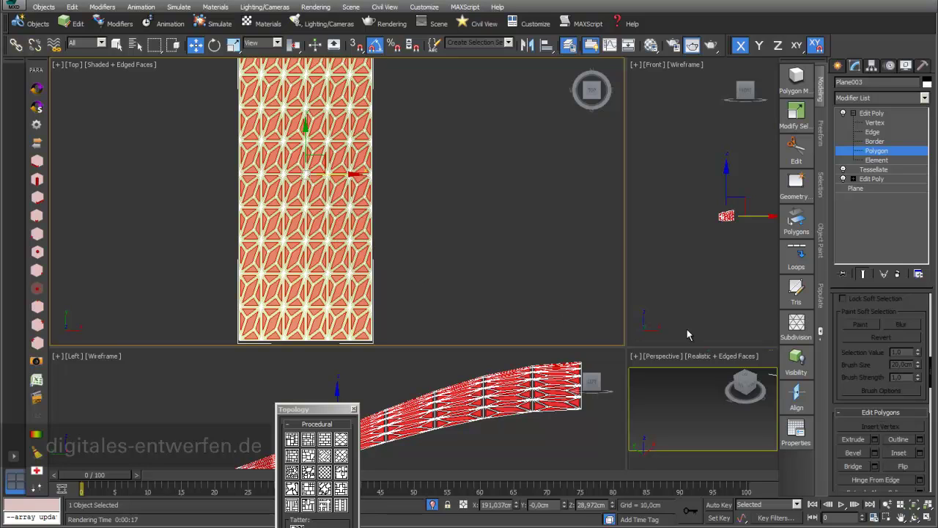
Rename the upper Edit Poly modifier of Plane003 as EP_Inset.
scroll(491, 279, "up", 1)
middle_click_drag(492, 279, 504, 306)
scroll(505, 306, "down", 1)
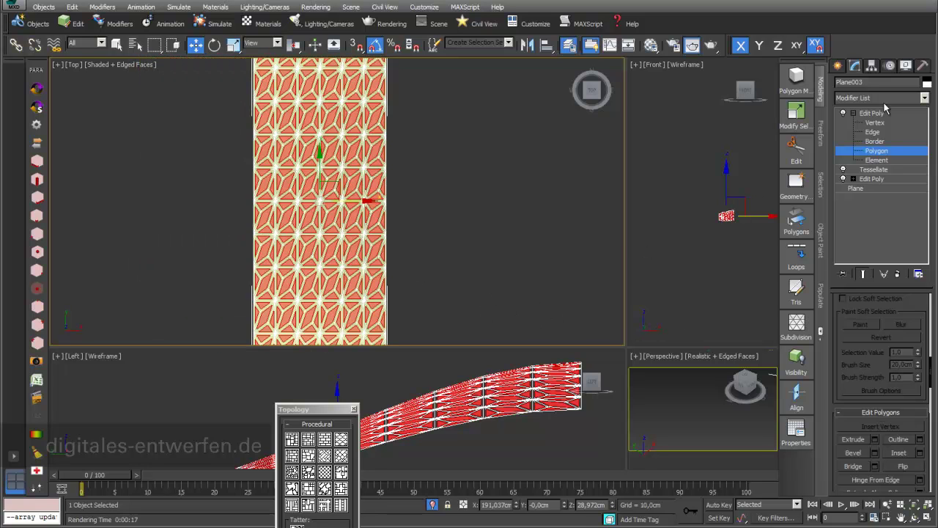
right_click(867, 112)
left_click(886, 116)
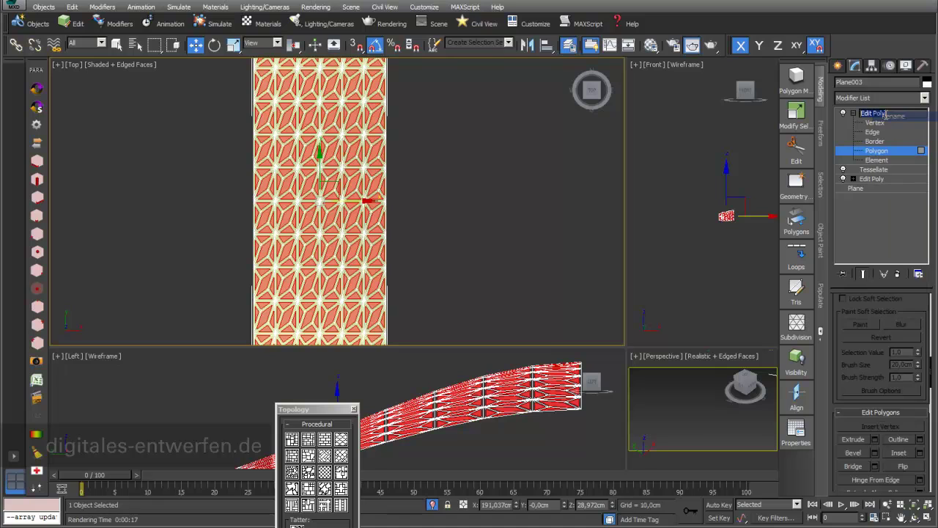
type("EP")
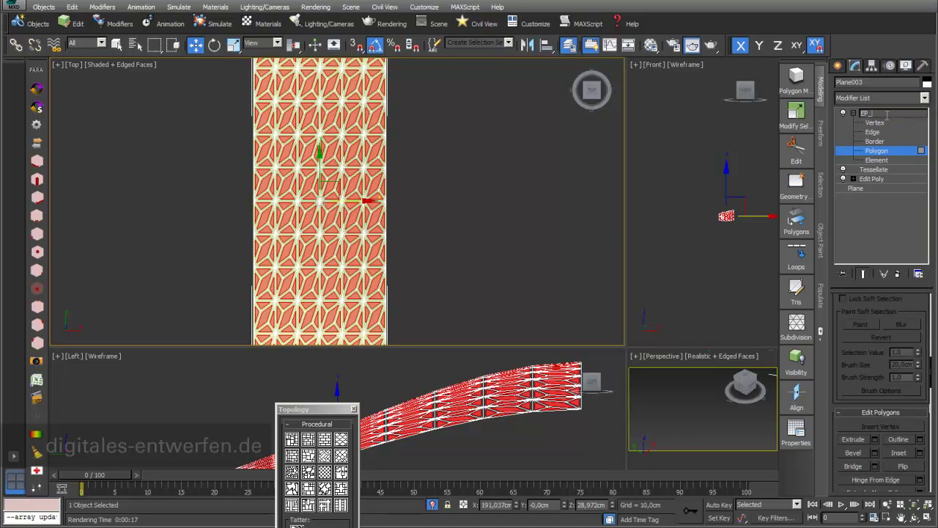
type("_Inset")
key("Return")
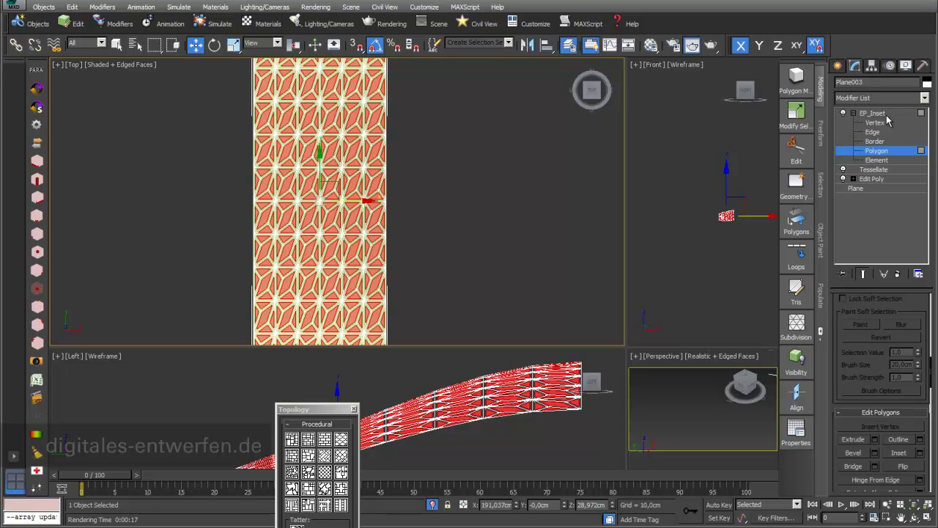
Remove the inset polygons with a DeleteMesh modifier above EP_Inset and add a Shell modifier on top of it.
left_click(923, 99)
scroll(925, 281, "down", 5)
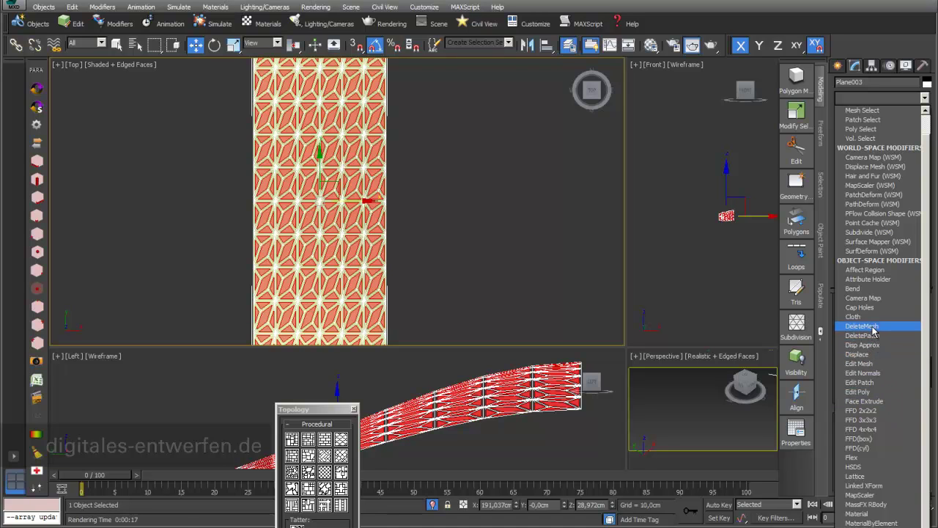
left_click(872, 328)
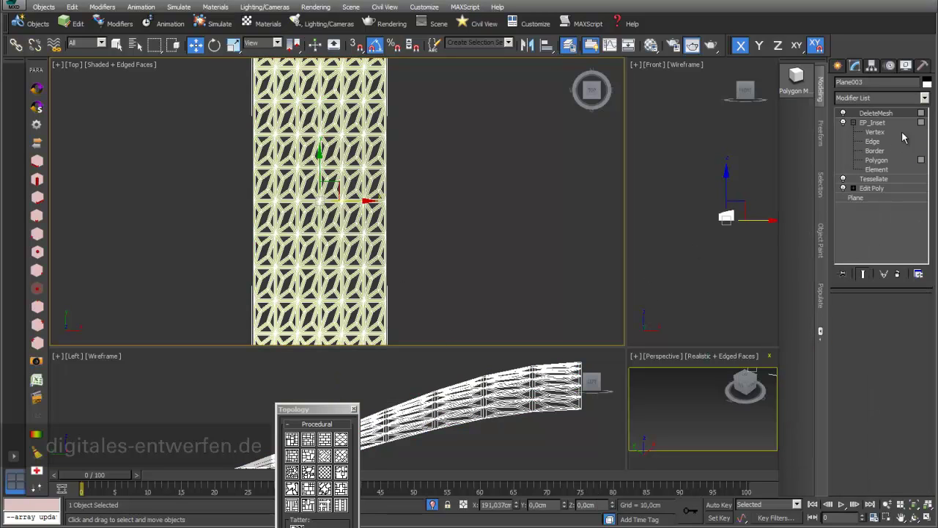
left_click(923, 98)
left_click_drag(926, 133, 918, 332)
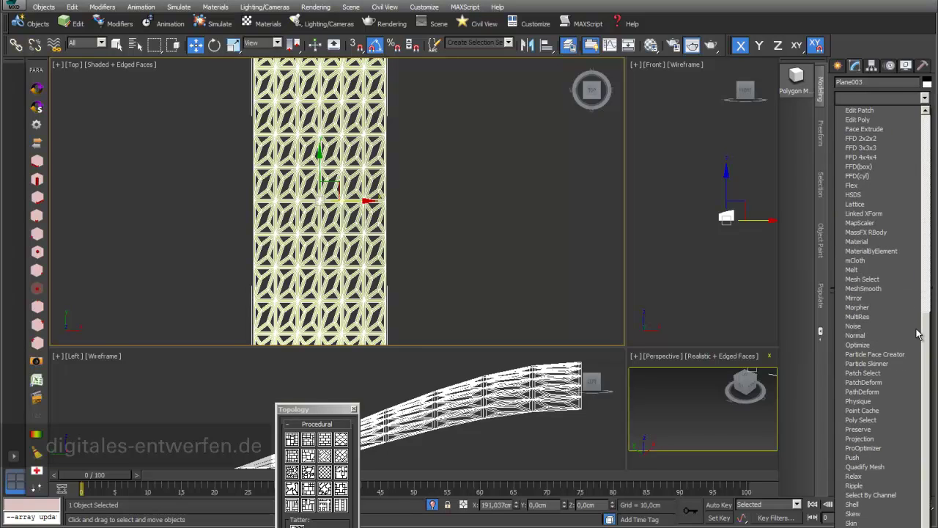
left_click(901, 504)
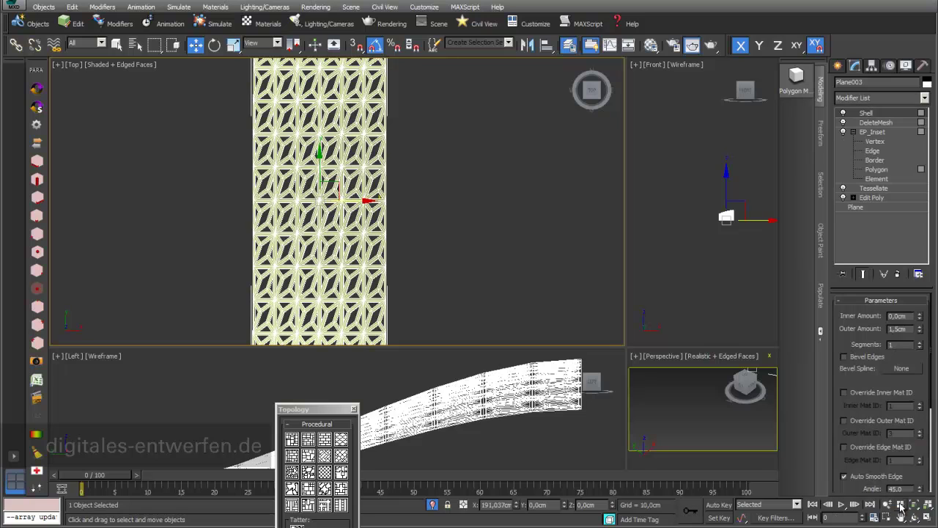
Enlarge the Perspective viewport around the lattice and set the Shell modifier's Inner Amount to 1,5 cm.
left_click(735, 218)
scroll(721, 211, "up", 8)
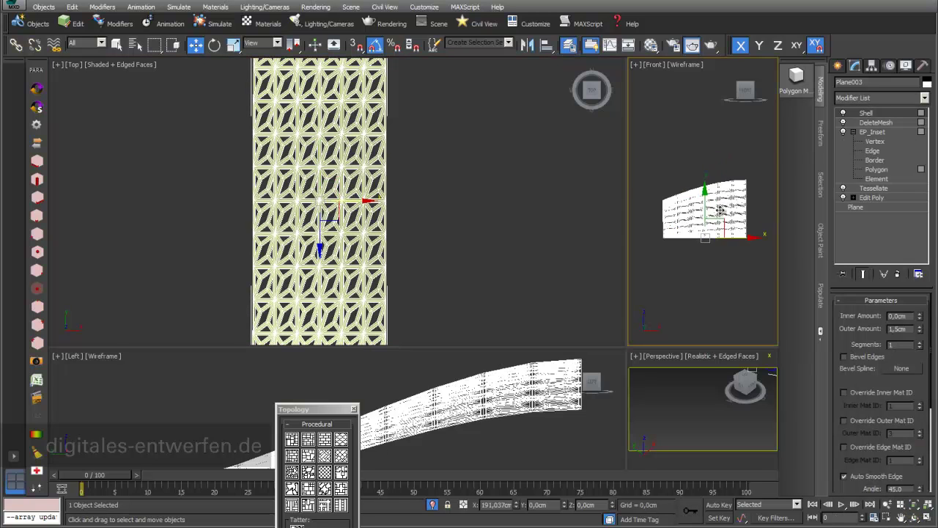
middle_click_drag(722, 211, 783, 235)
scroll(782, 236, "down", 2)
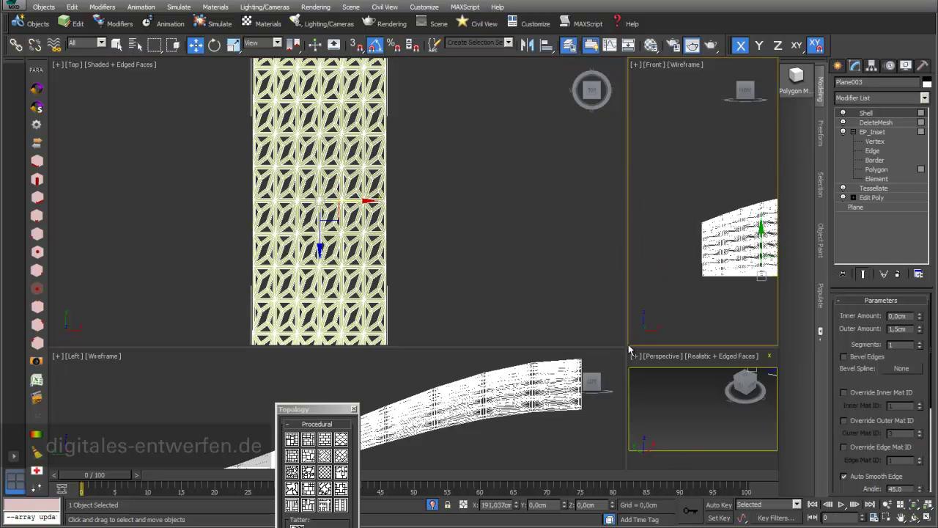
left_click_drag(629, 351, 360, 223)
scroll(579, 346, "down", 3)
middle_click_drag(579, 346, 543, 372)
scroll(619, 330, "up", 6)
middle_click_drag(628, 304, 659, 271)
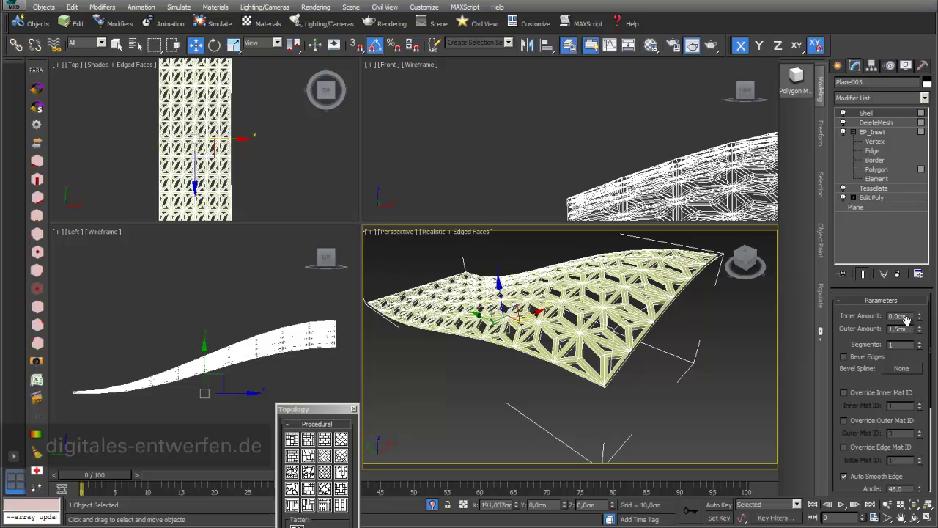
type("1,5")
key("Return")
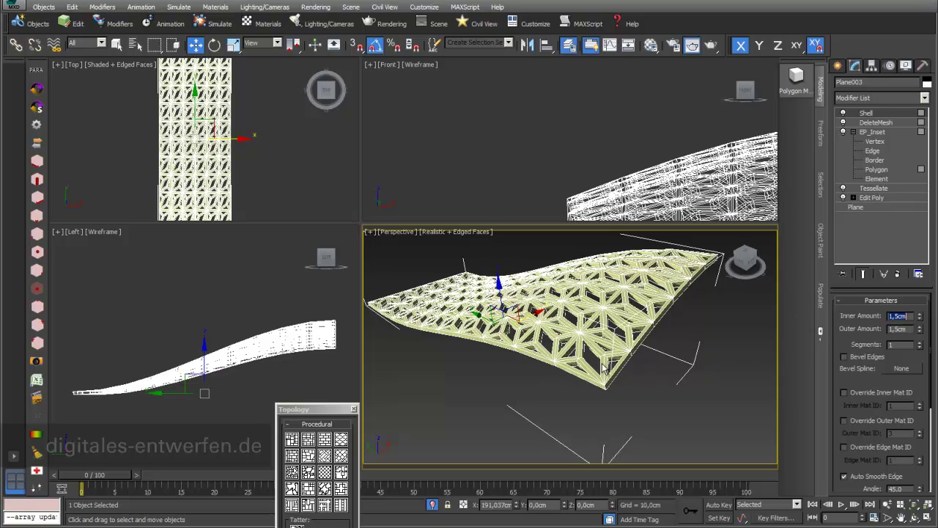
Add a MeshSmooth modifier above Shell and set its subdivision iterations to 3.
scroll(599, 353, "up", 5)
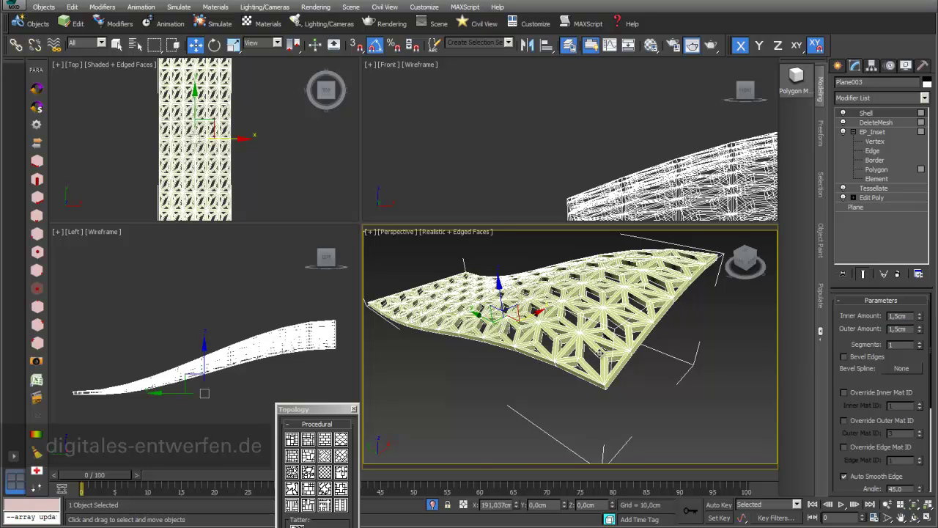
left_click(923, 98)
left_click_drag(925, 125, 925, 306)
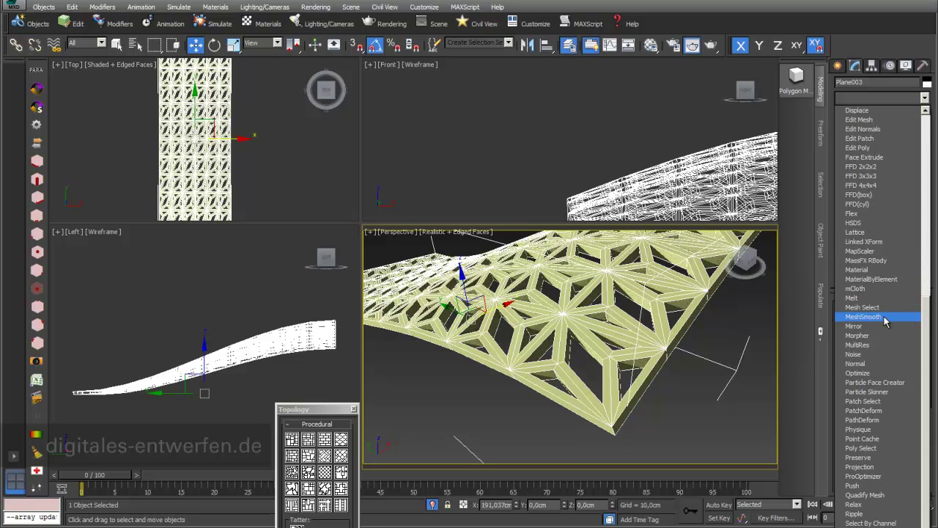
left_click(885, 316)
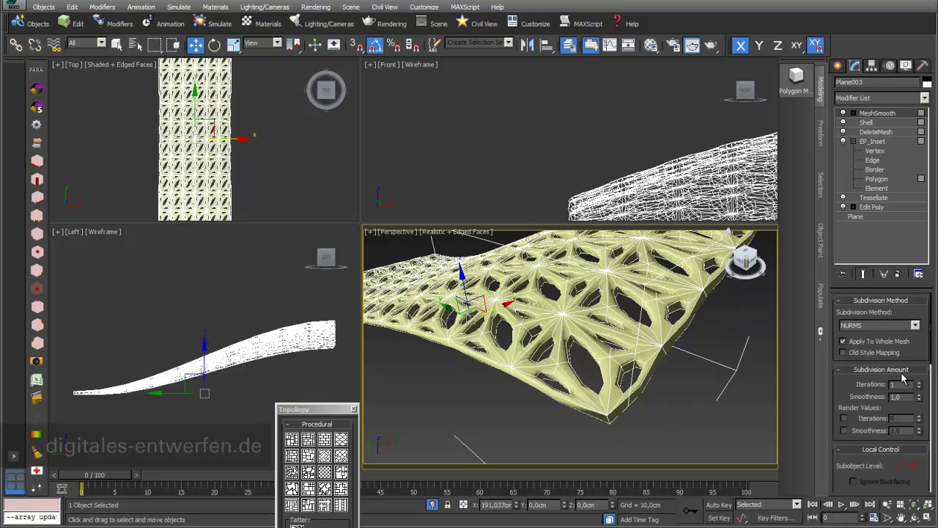
left_click(919, 383)
left_click(919, 383)
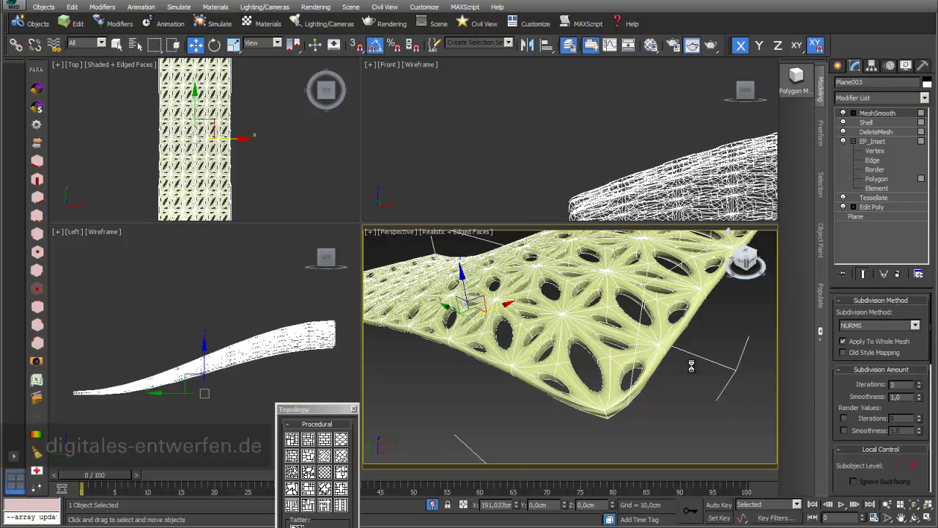
Switch off MeshSmooth, reopen the inset settings at the polygon level of EP_Inset and set the amount to 1,0 cm.
middle_click_drag(600, 306, 675, 390, "alt")
middle_click_drag(509, 367, 546, 339, "alt")
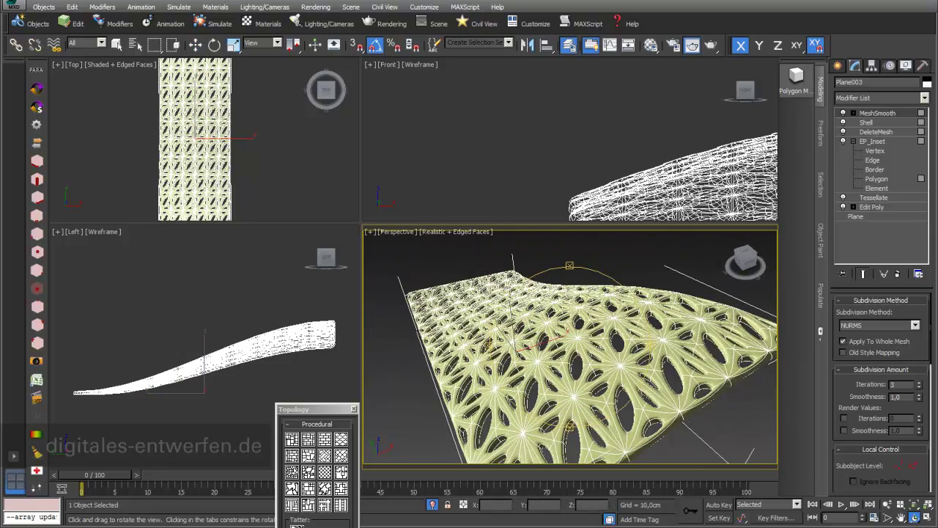
left_click(842, 113)
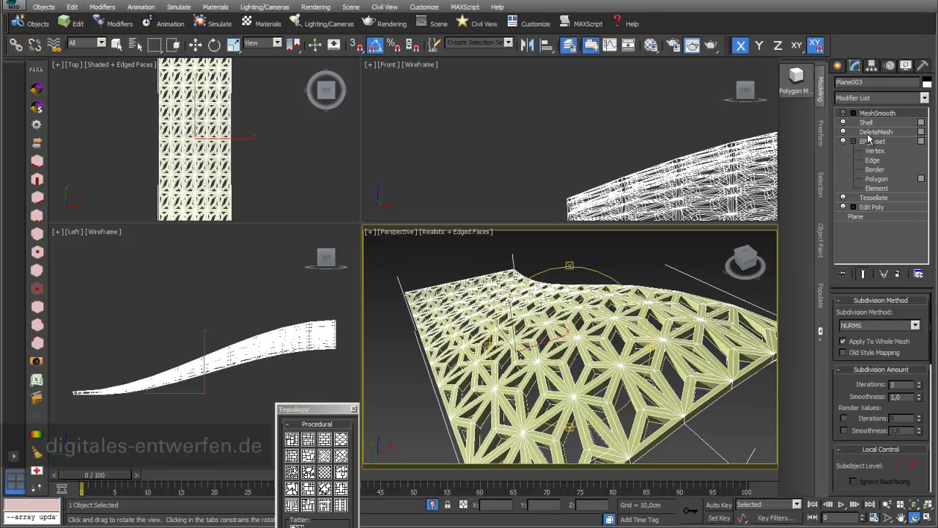
left_click(872, 141)
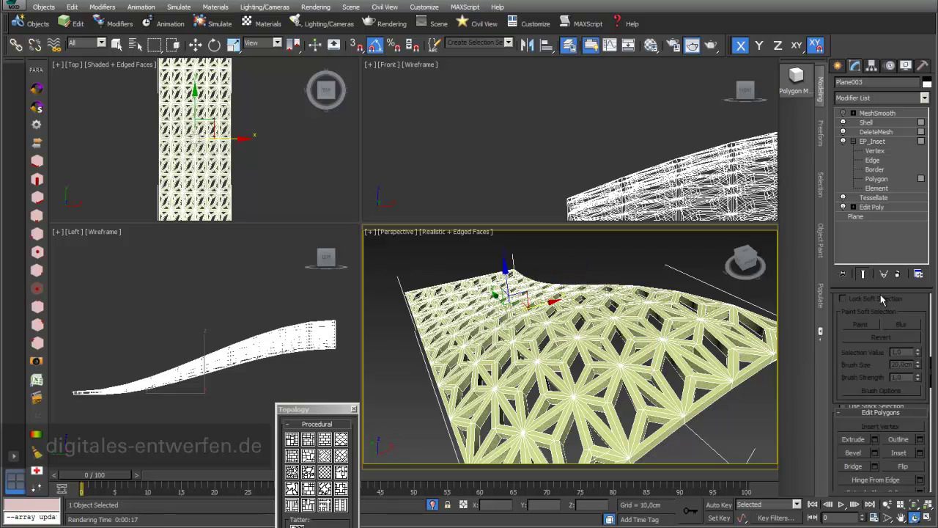
left_click(875, 179)
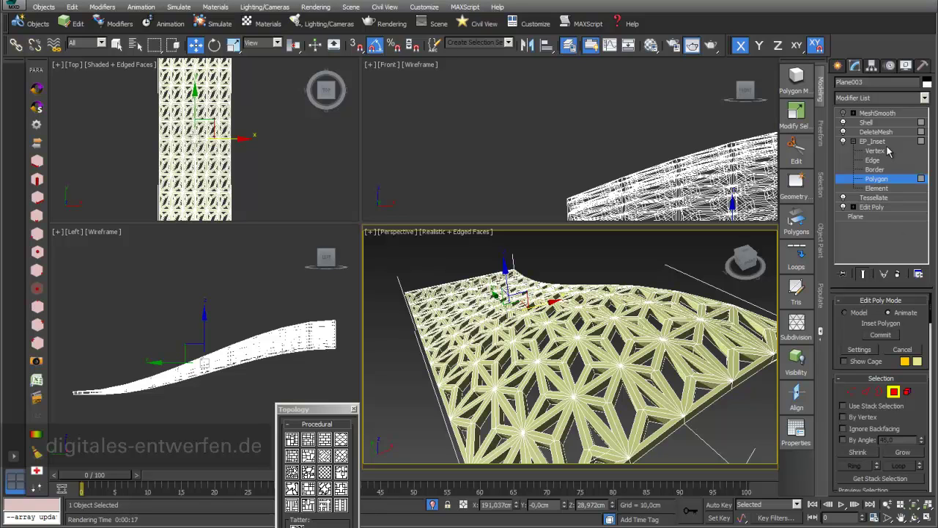
left_click(860, 350)
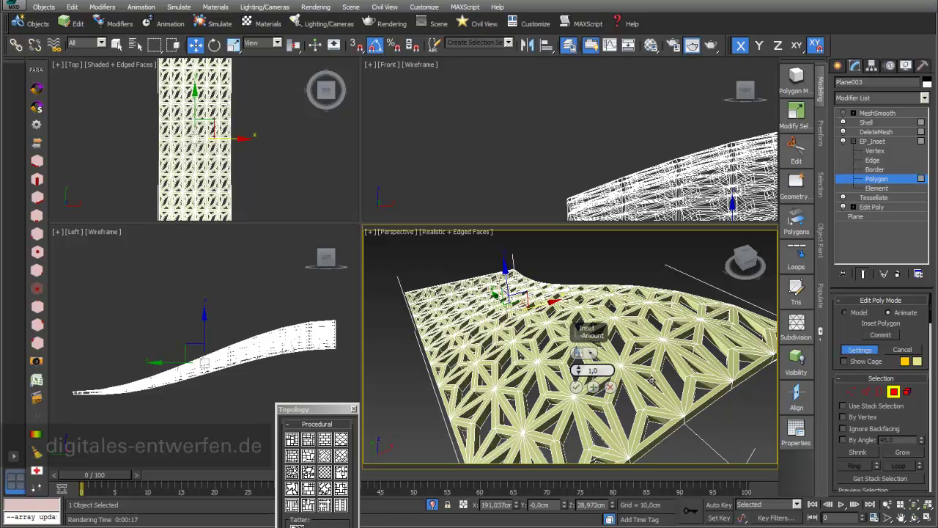
key("Return")
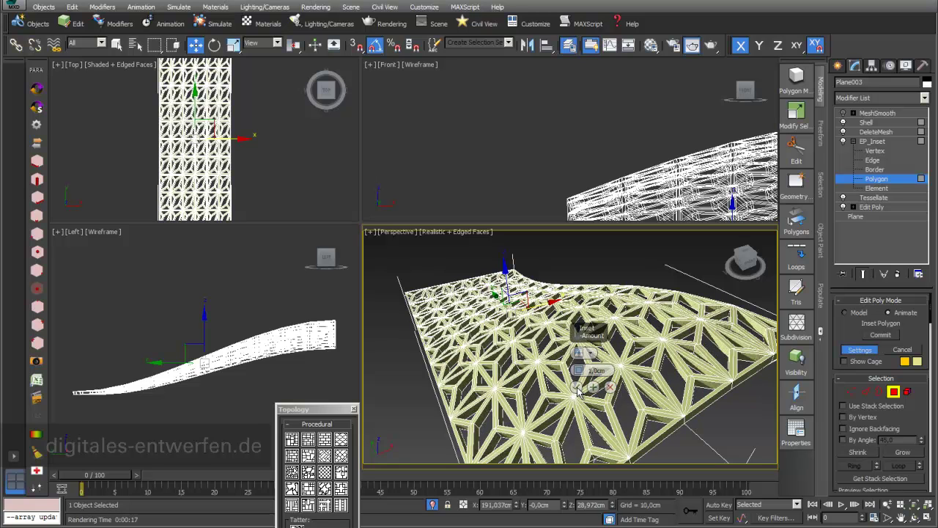
Set the EP_Inset inset amount to 0,2 cm and switch MeshSmooth back on.
double_click(599, 370)
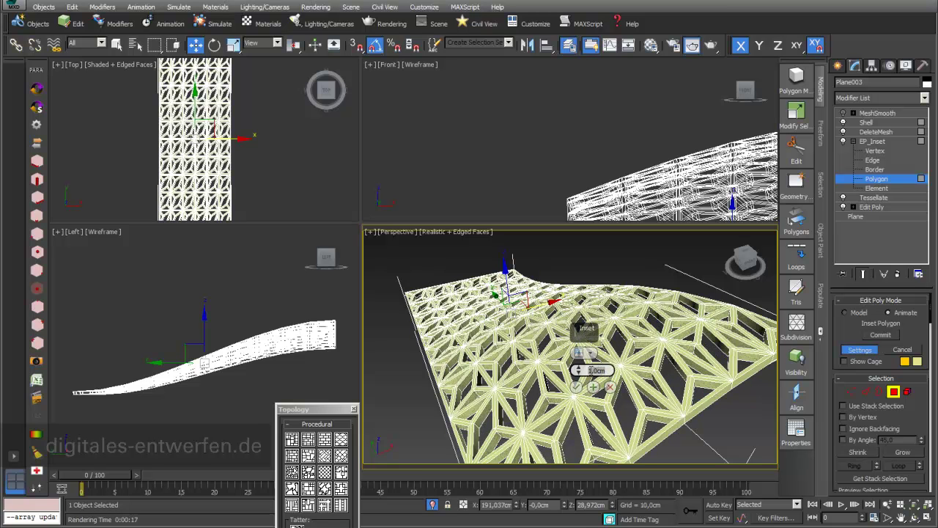
type("90")
type(",2")
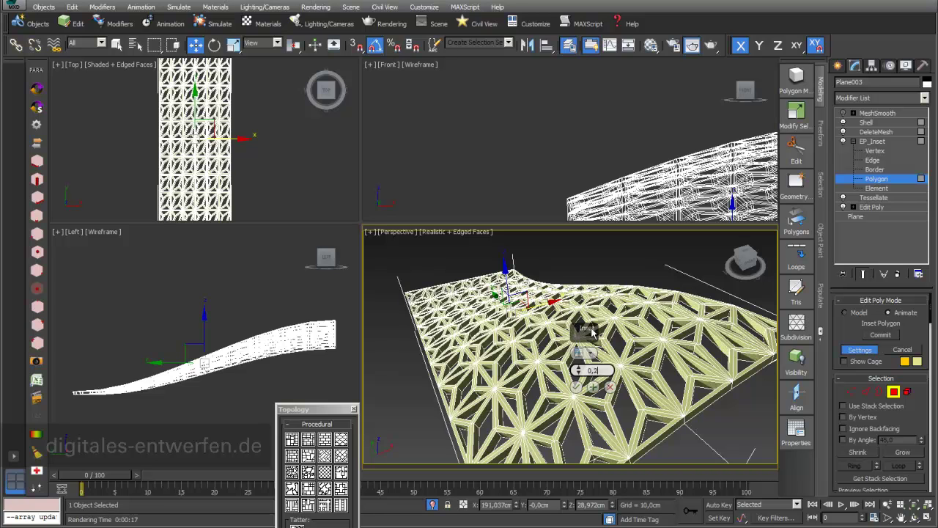
key("Return")
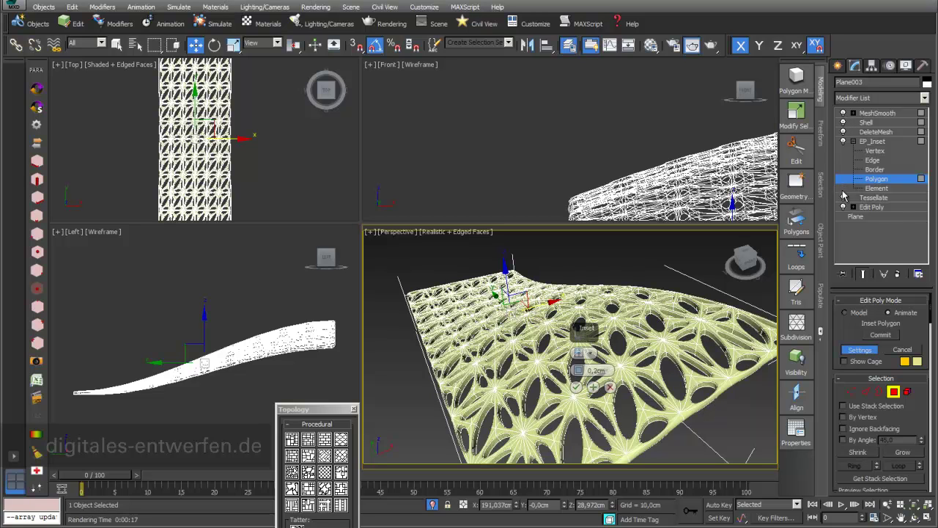
Leave the polygon level of EP_Inset, return to it and accept the inset settings.
left_click(876, 145)
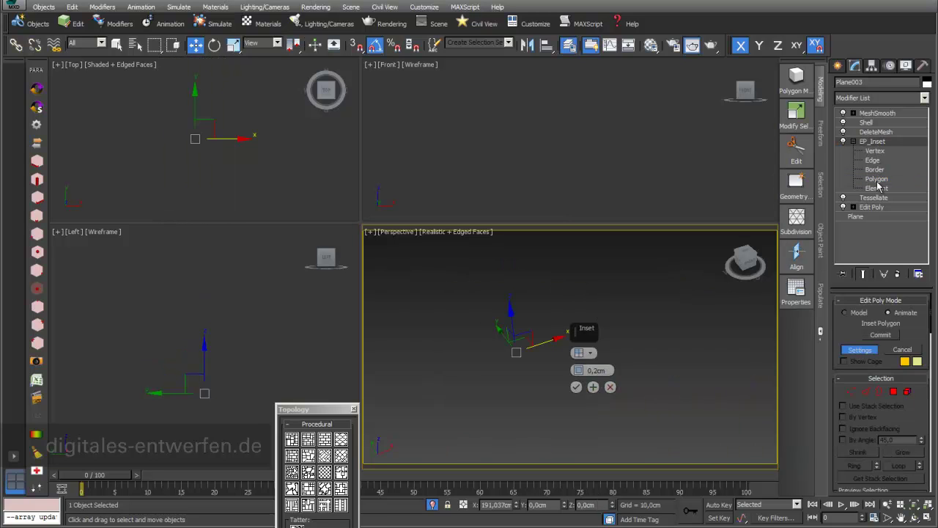
left_click(877, 180)
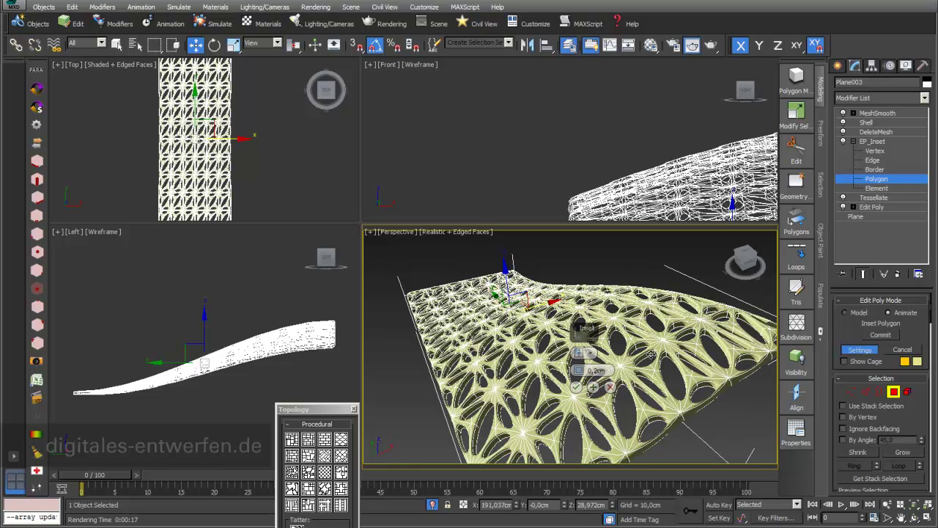
left_click(576, 389)
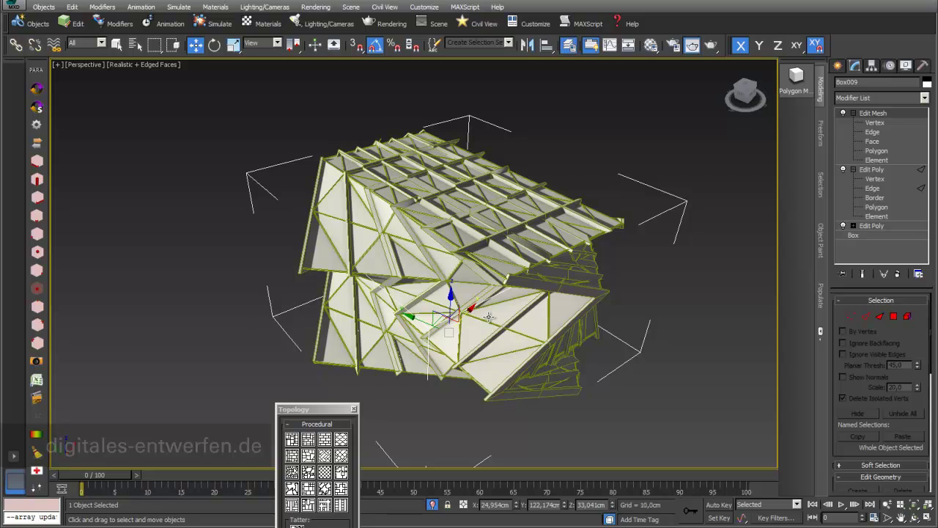
Place one independent copy of the tessellated box beside the lattice object and centre the view on it.
middle_click_drag(548, 201, 485, 230)
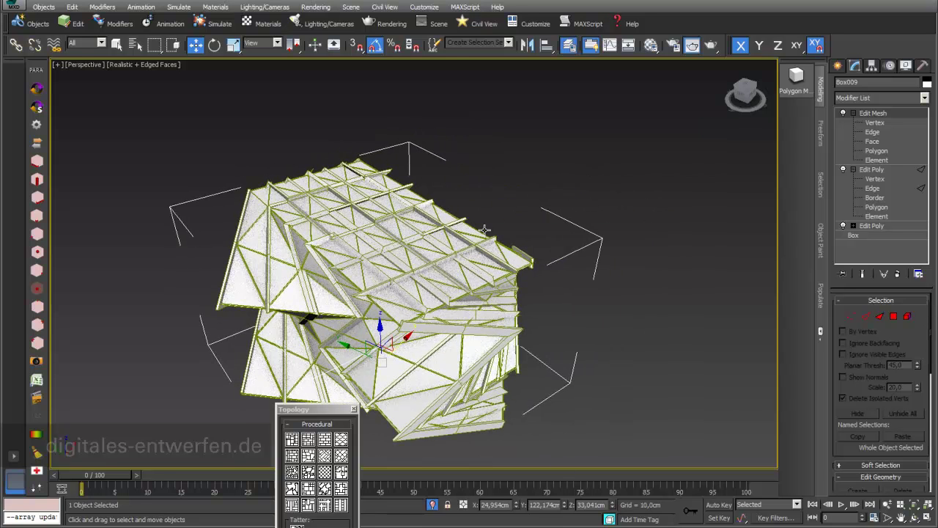
left_click_drag(401, 343, 652, 163, "shift")
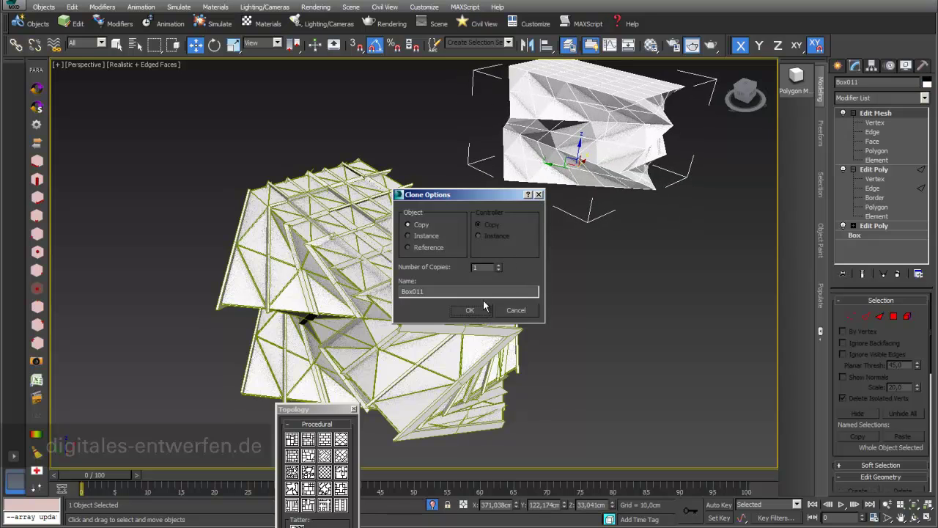
left_click(480, 309)
key("z")
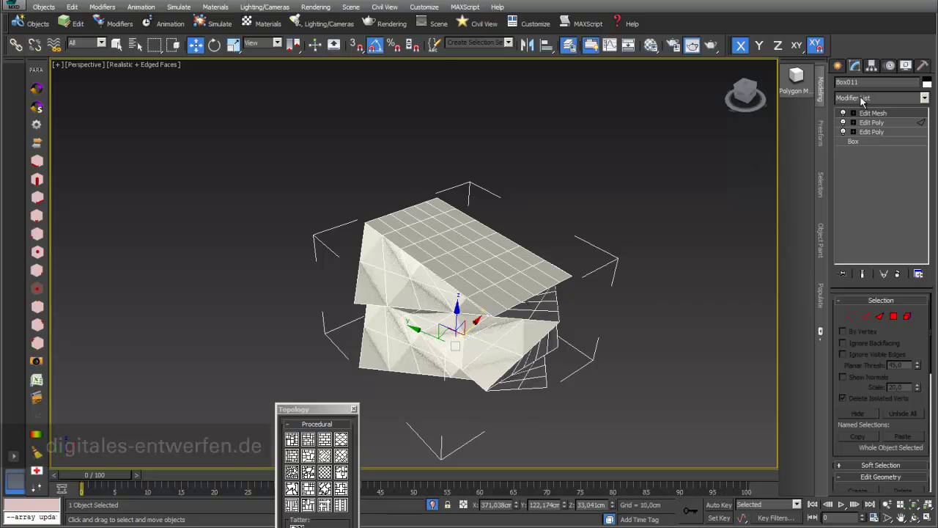
Switch off the copy's Edit Mesh and both Edit Poly modifiers and open the parameters of its base box.
left_click(843, 113)
left_click(843, 123)
left_click(842, 132)
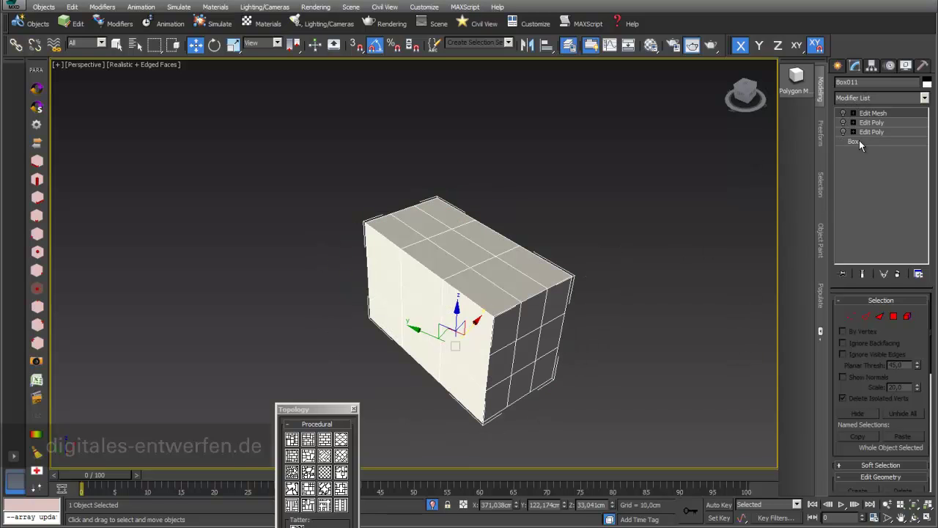
left_click(859, 142)
left_click(514, 292)
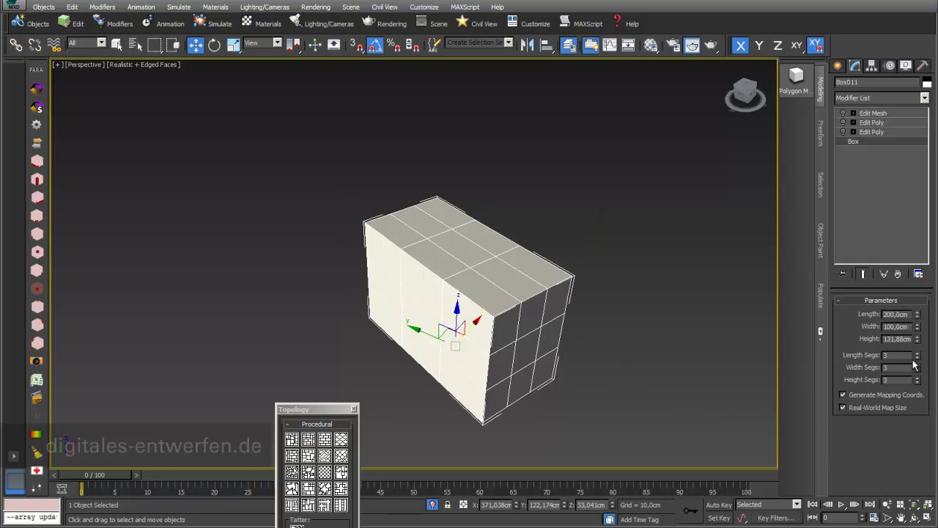
Try changing the base box's length segments and toggle the lower Edit Poly modifier to compare the shapes.
left_click(918, 357)
left_click(918, 353)
left_click(843, 132)
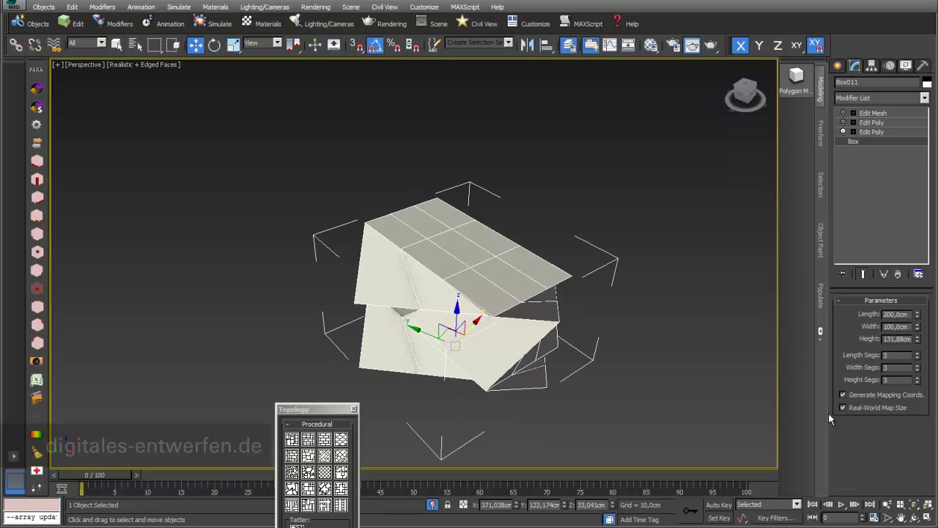
left_click(842, 132)
Place one independent copy of the plain segmented box behind the current one.
middle_click_drag(533, 344, 494, 355)
left_click_drag(436, 334, 611, 204, "shift")
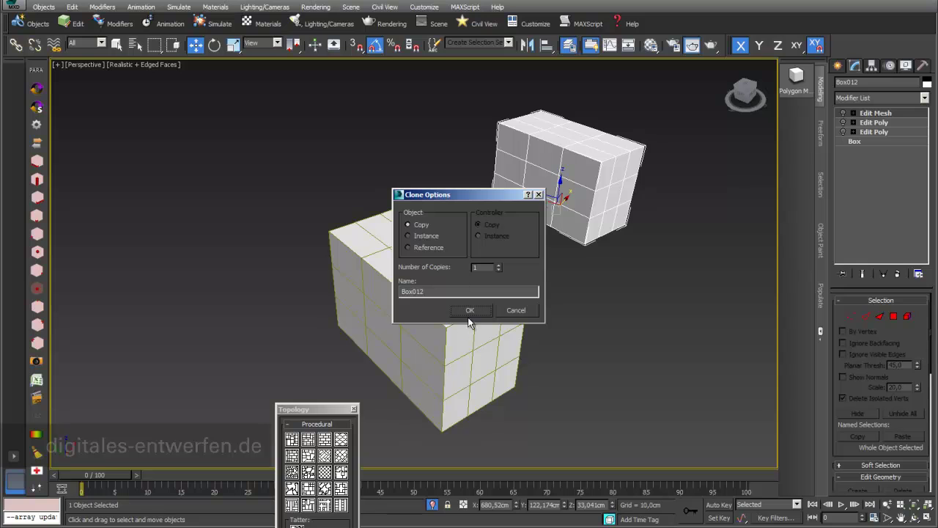
left_click(471, 310)
Delete the Edit Mesh and both Edit Poly modifiers from the new copy, leaving only the base box.
left_click(867, 132)
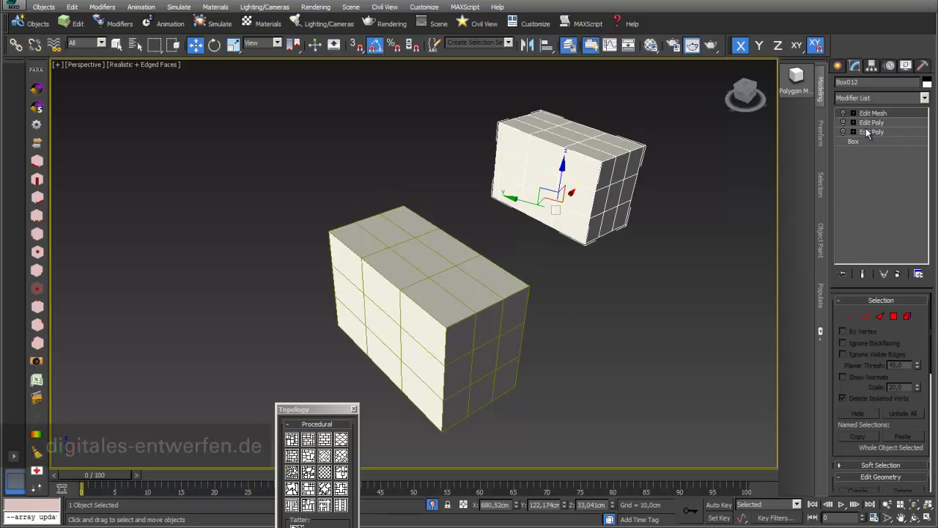
left_click(867, 114)
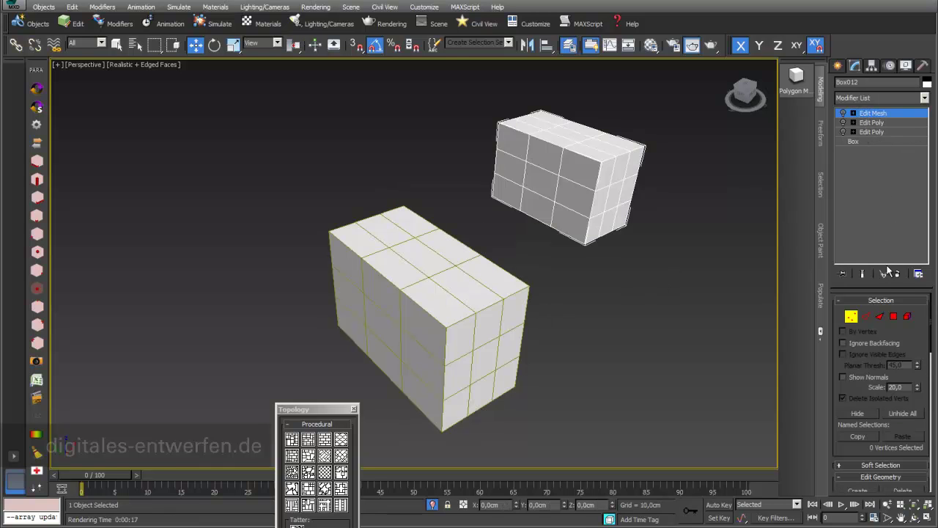
left_click(897, 273)
left_click(897, 272)
left_click(897, 273)
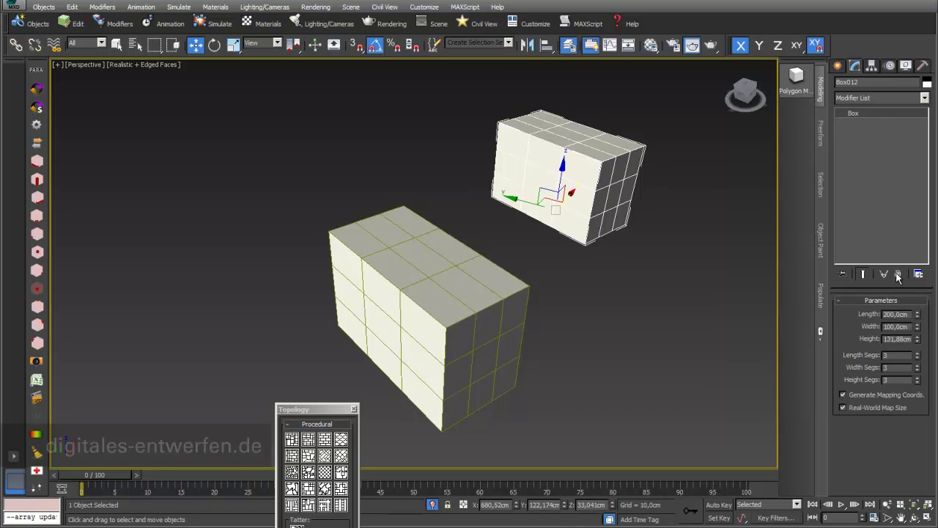
Add an Edit Poly modifier to the new box and isolate the box in the viewport.
left_click(925, 103)
scroll(880, 184, "down", 3)
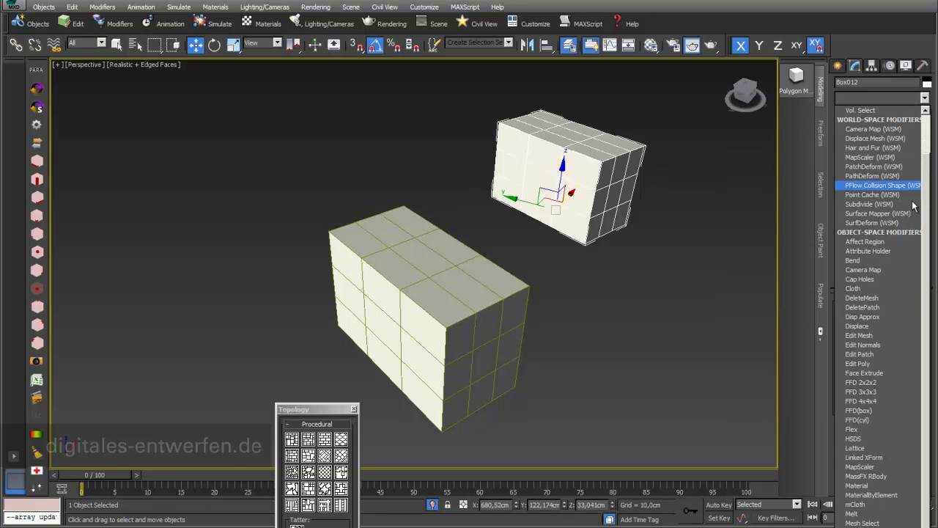
left_click(876, 363)
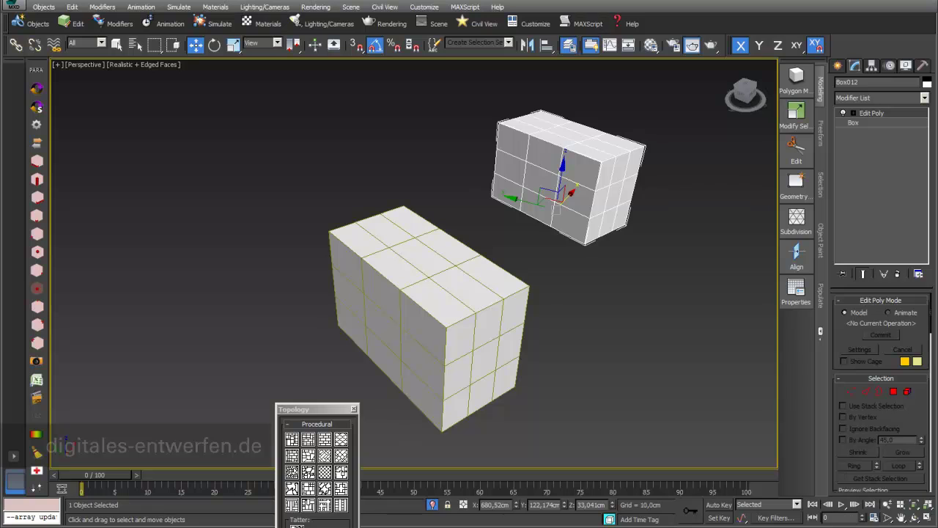
left_click(432, 505)
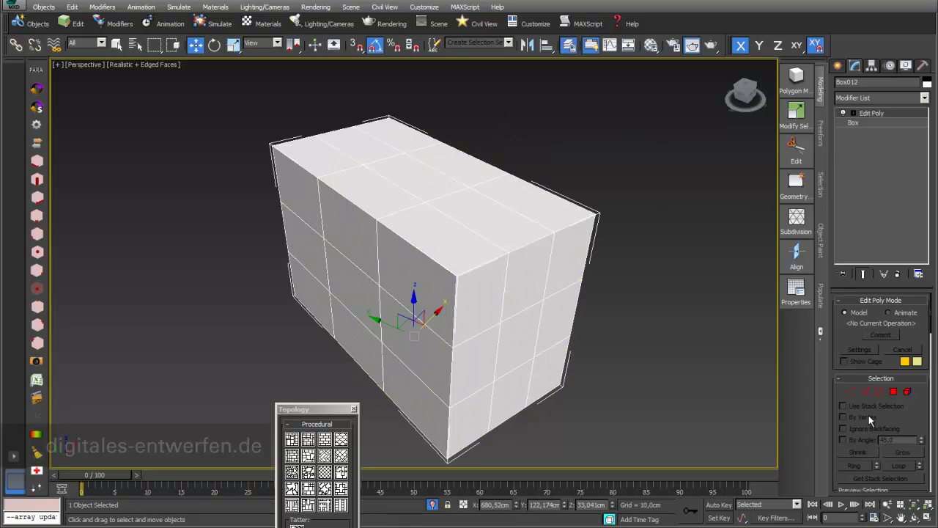
At the edge level of Edit Poly, select only the box's bottom edges using window selection.
left_click(853, 114)
left_click(874, 133)
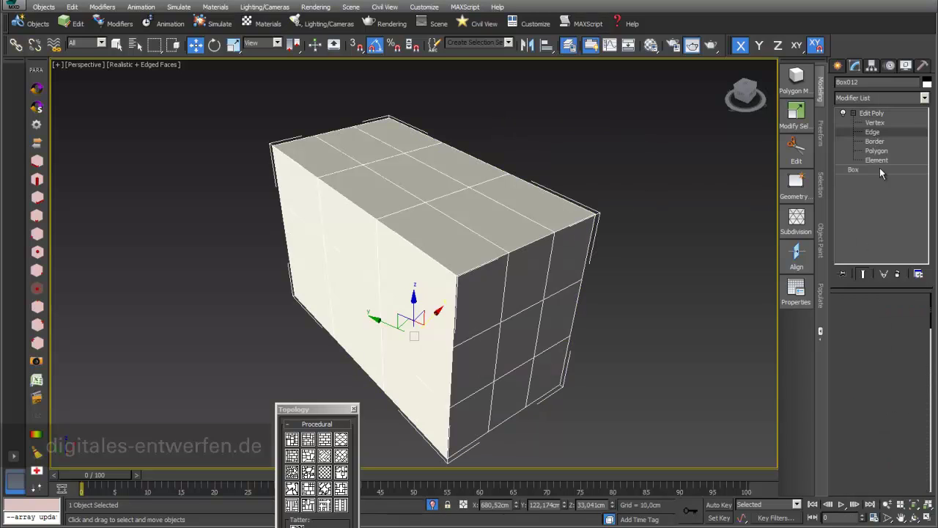
left_click(914, 517)
left_click_drag(486, 284, 465, 243)
left_click(104, 44)
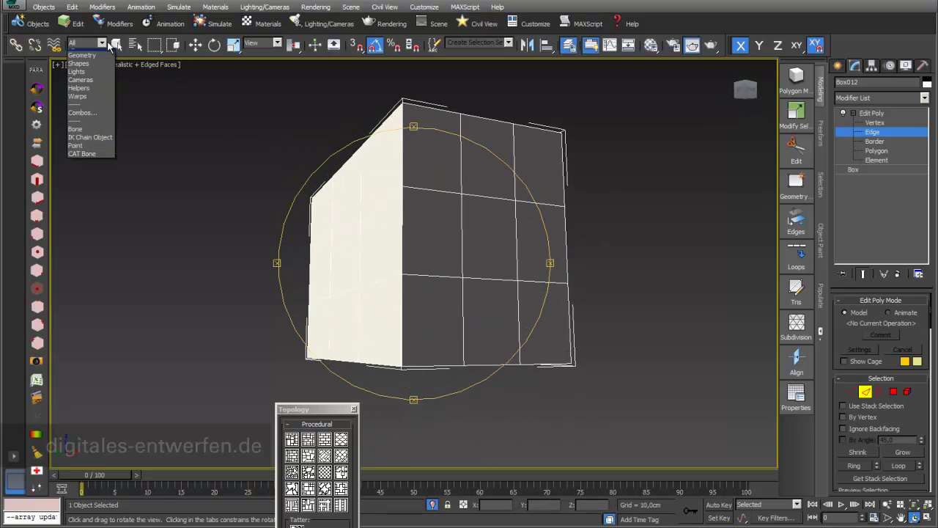
left_click(117, 46)
left_click_drag(278, 333, 273, 338)
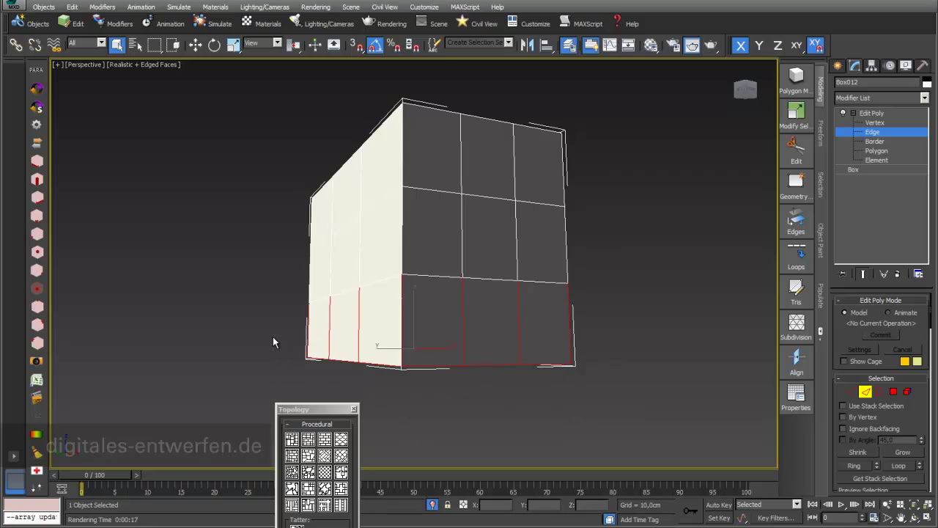
left_click(176, 47)
left_click(192, 262)
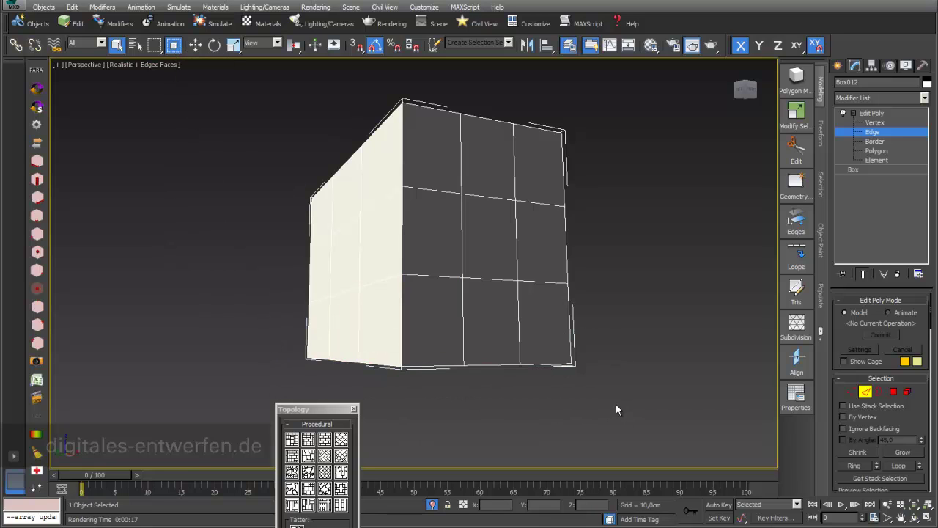
left_click_drag(209, 349, 208, 350)
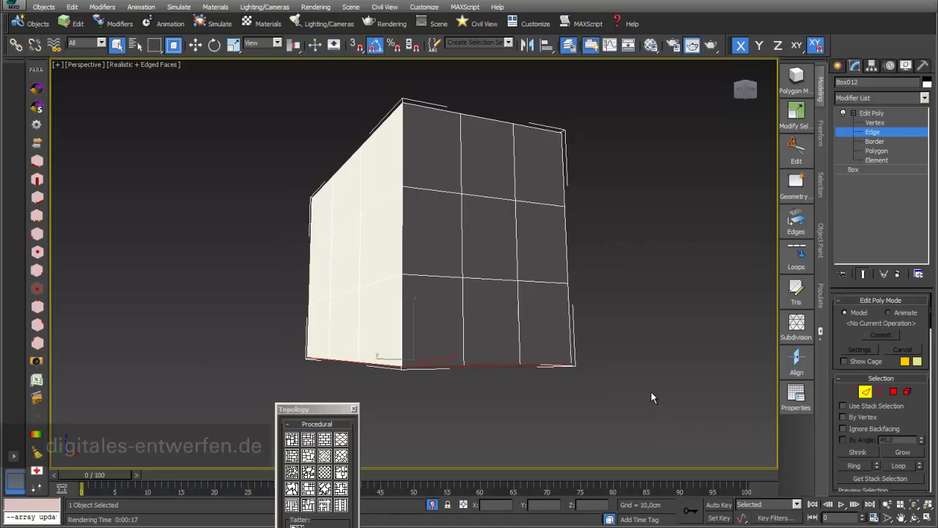
In the front view, add the upper of the two inner horizontal edge rows to the edge selection.
key("f")
left_click(929, 504)
middle_click_drag(489, 265, 471, 378)
scroll(467, 352, "down", 2)
scroll(470, 378, "down", 2)
left_click_drag(244, 228, 230, 207, "ctrl")
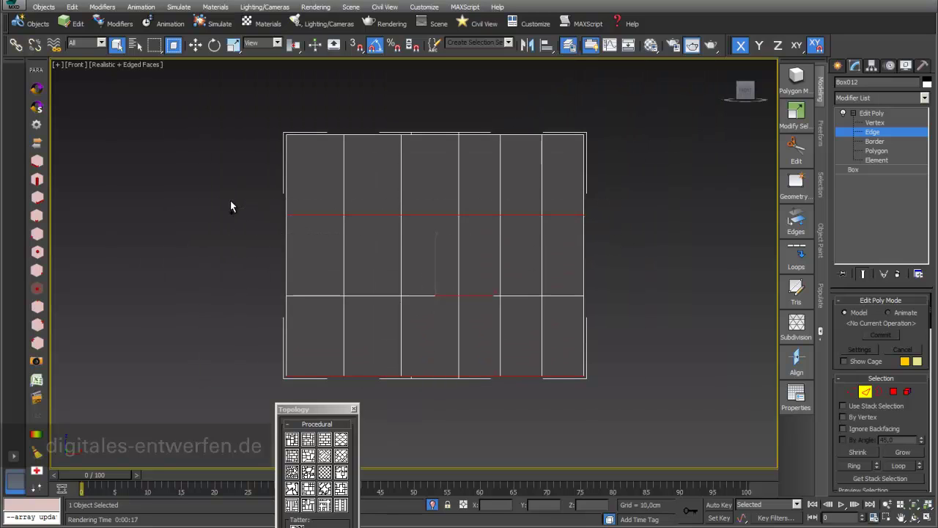
Rotate the selected edge rows by -45 degrees about the Y axis to twist the box.
left_click(214, 46)
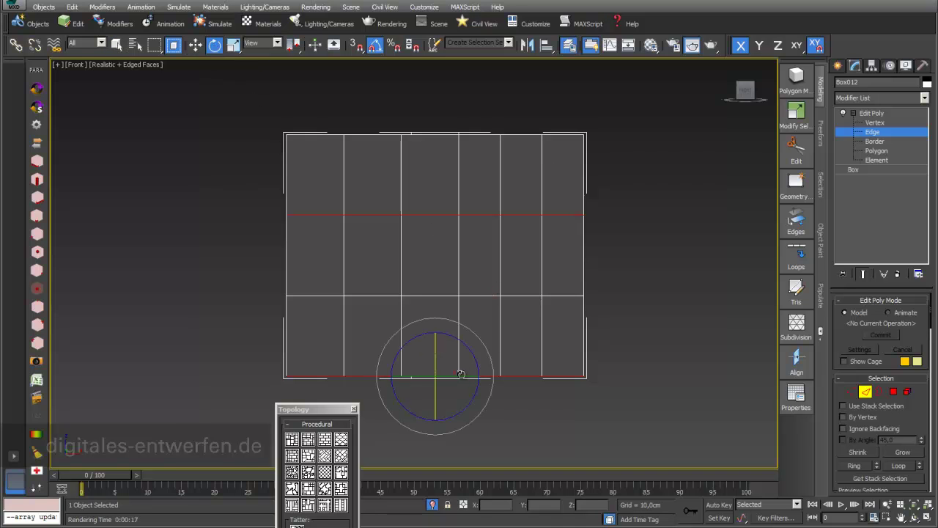
left_click_drag(460, 374, 434, 376)
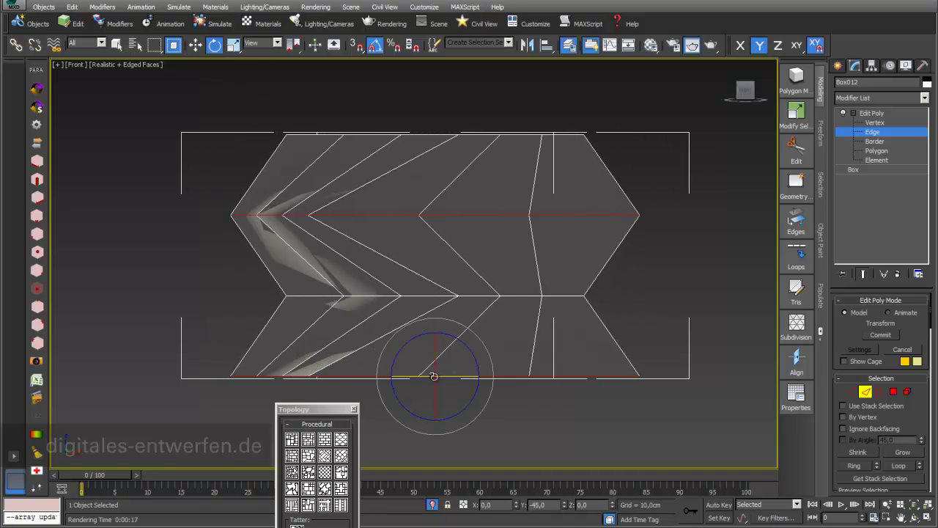
left_click(915, 517)
left_click_drag(490, 320, 484, 300)
Apply the Hard property to the twisted edges and leave the edge level of Edit Poly.
mouse_move(797, 400)
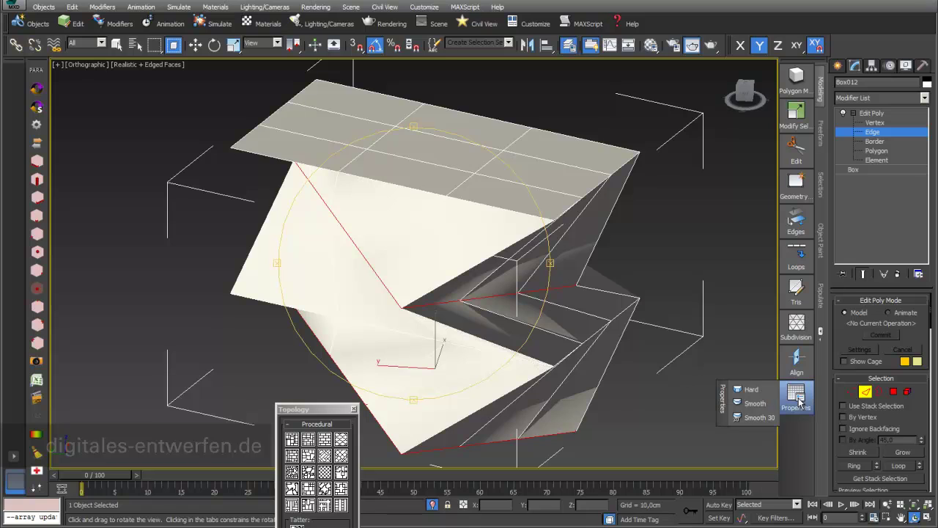
left_click(746, 392)
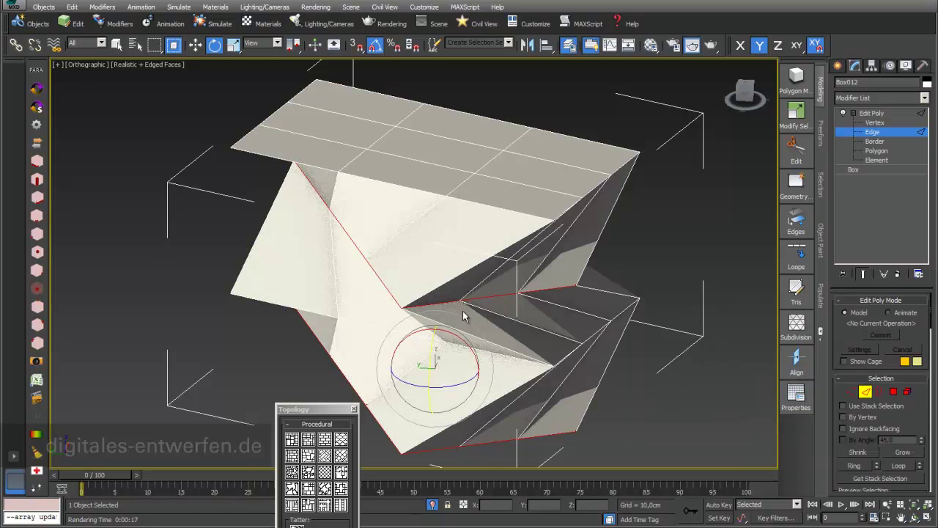
left_click_drag(461, 363, 392, 287)
left_click(86, 0)
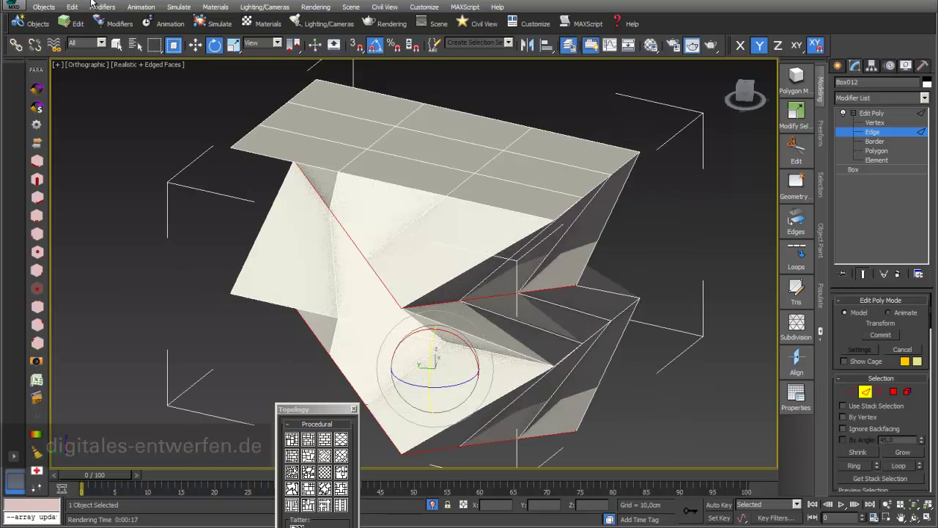
left_click(872, 113)
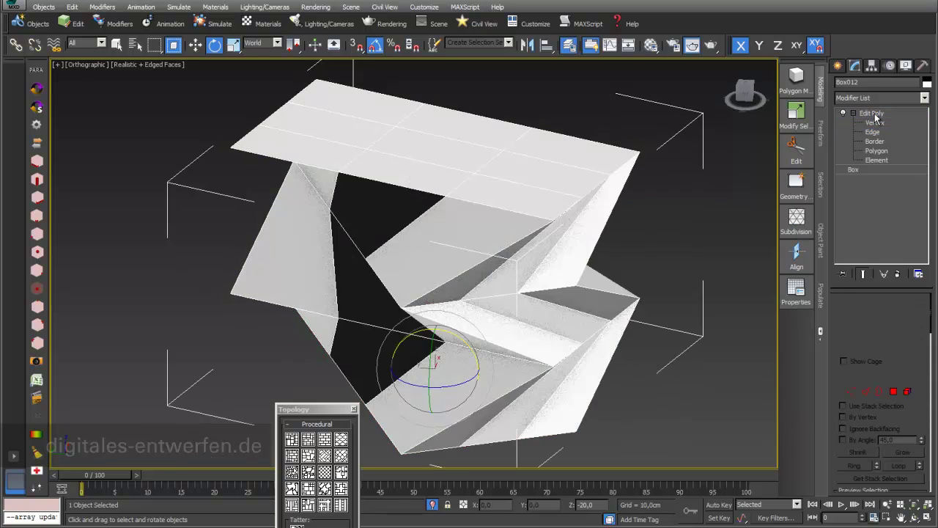
Rename the Edit Poly modifier to EP_Twist.
left_click(915, 517)
left_click_drag(446, 299, 462, 279)
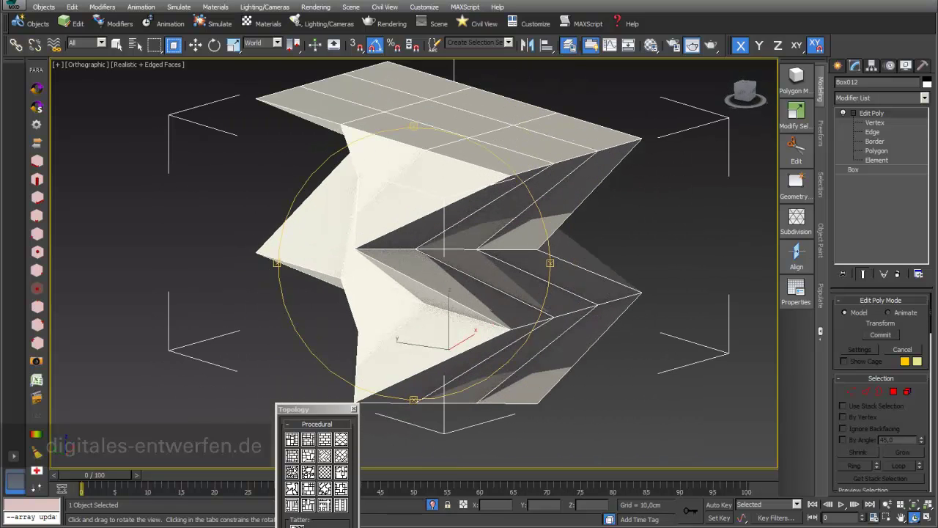
key("w")
right_click(888, 116)
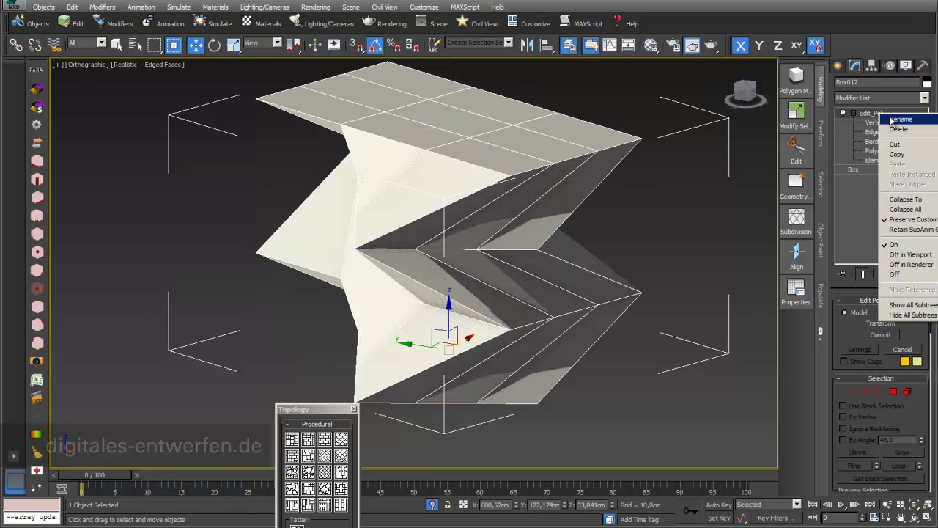
left_click(896, 120)
type("EP_Twist")
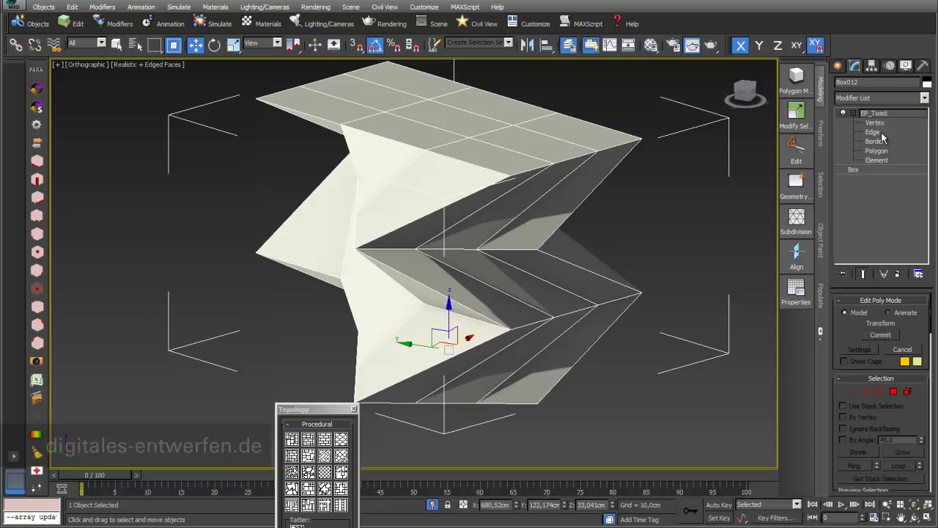
key("Return")
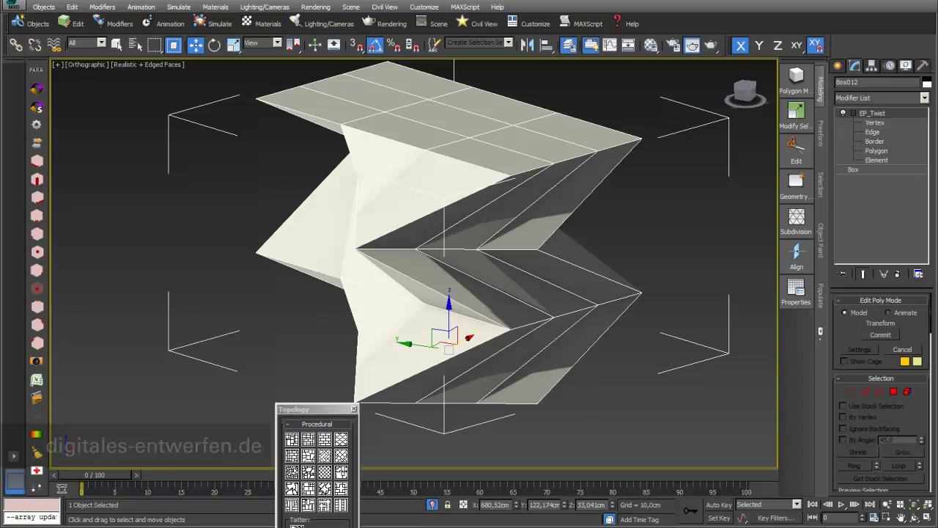
Add a second Edit Poly modifier above EP_Twist.
left_click(924, 98)
left_click_drag(926, 130, 926, 214)
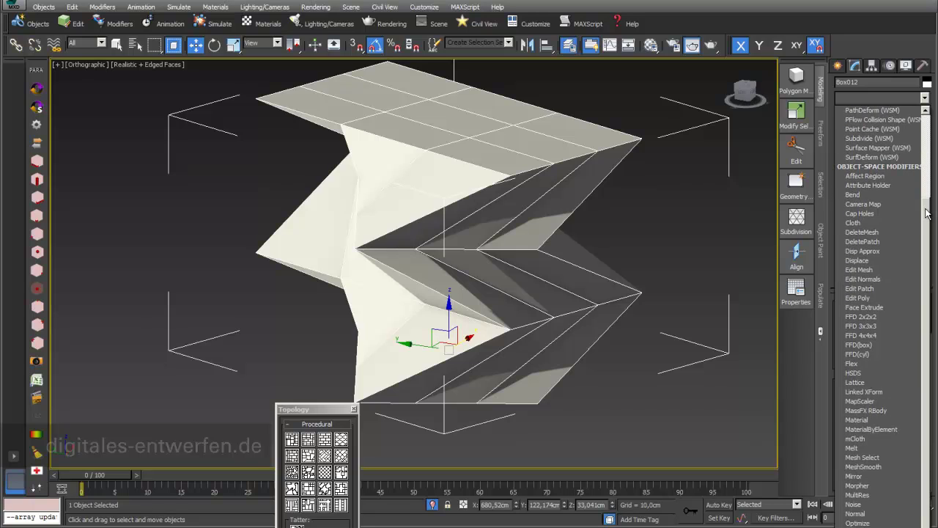
left_click(857, 298)
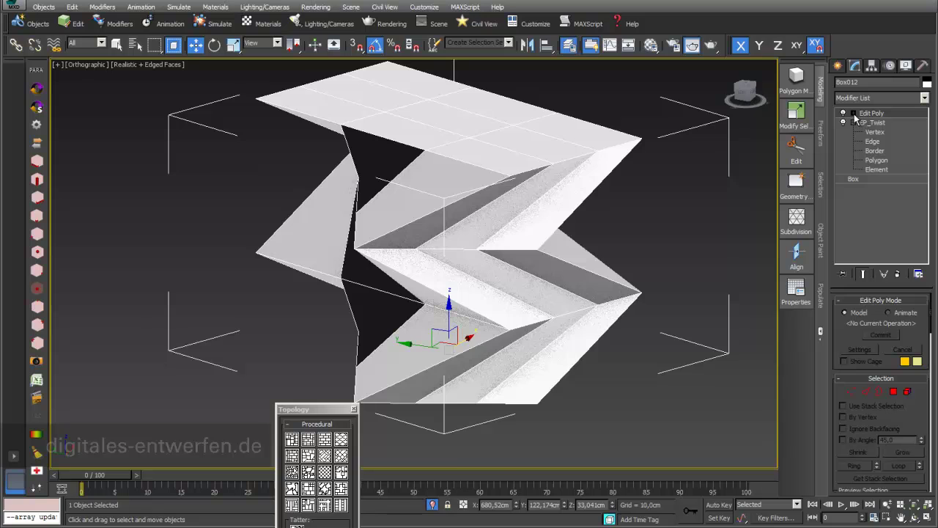
At the edge level of the upper Edit Poly, clear the selection and select the ring of slanted vertical edges in the box's lowest segment.
left_click(853, 115)
left_click(874, 132)
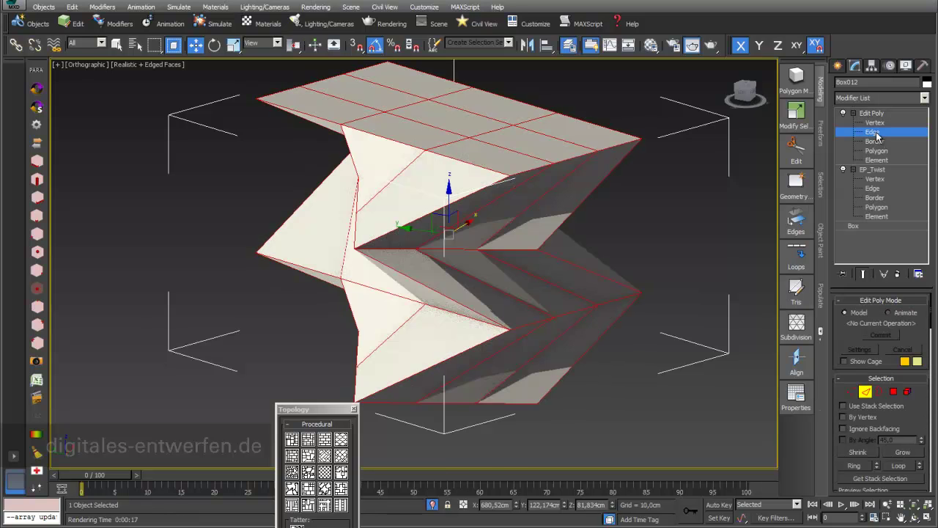
left_click(706, 240)
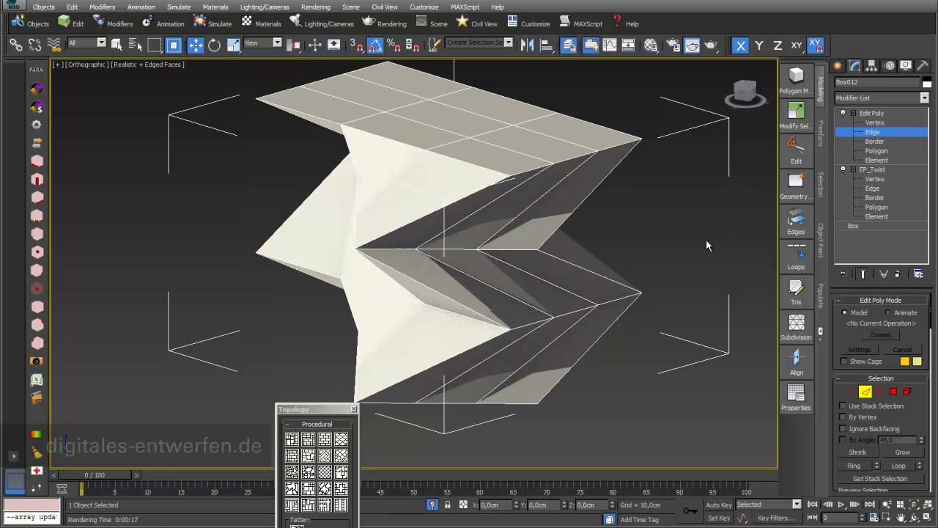
mouse_move(798, 129)
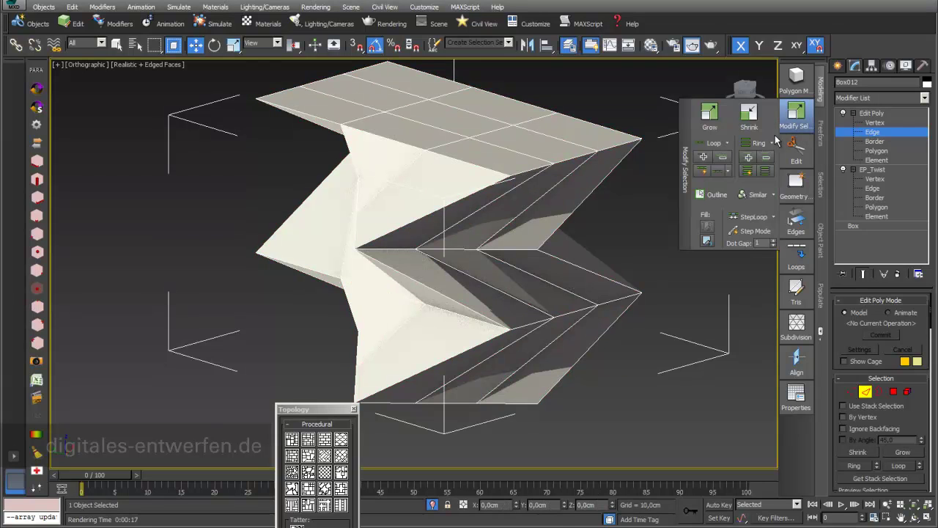
left_click(553, 344)
mouse_move(792, 117)
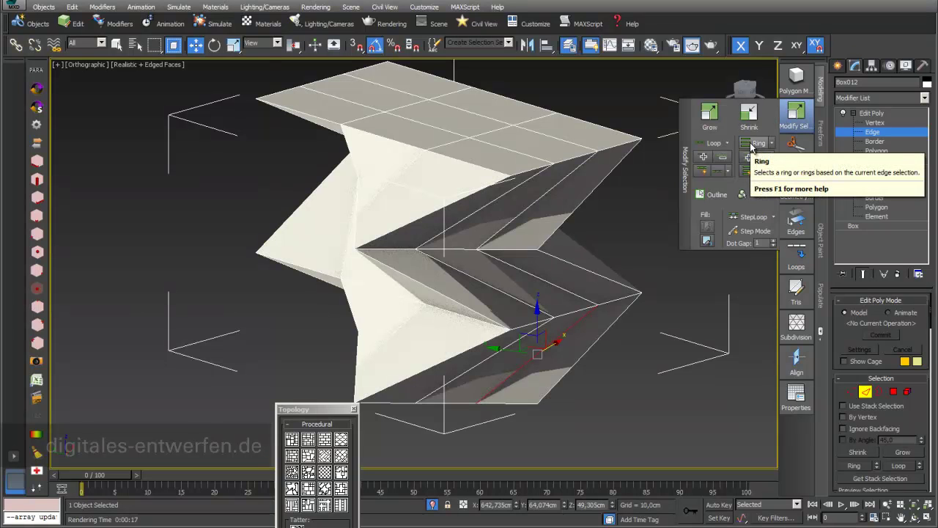
left_click(750, 146)
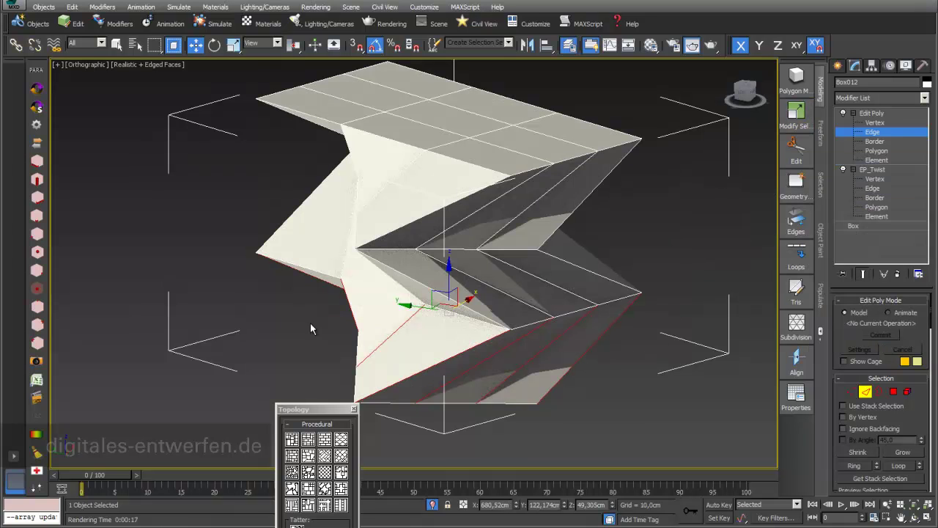
Extend the selected edge ring to complete edge loops running over the top and all segments of the box.
left_click(916, 518)
left_click_drag(560, 317, 429, 309)
mouse_move(797, 117)
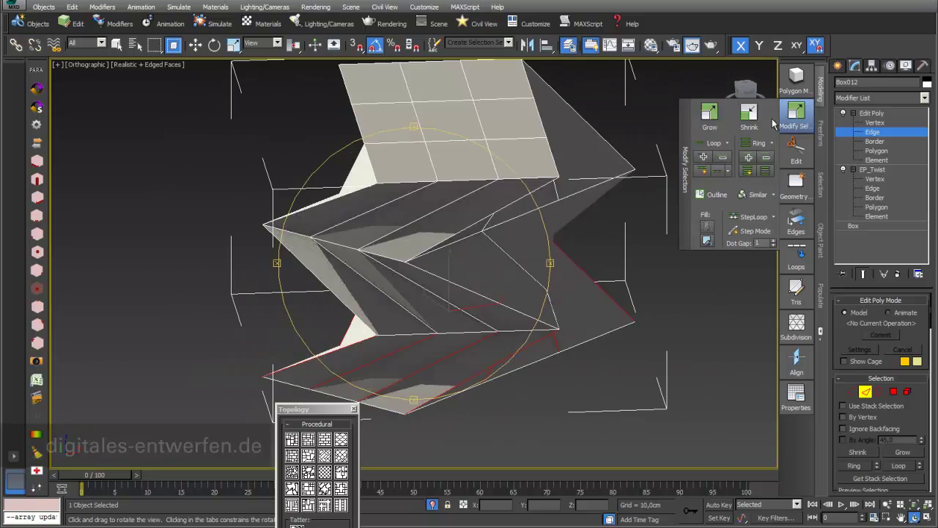
left_click(709, 144)
left_click_drag(425, 259, 516, 284)
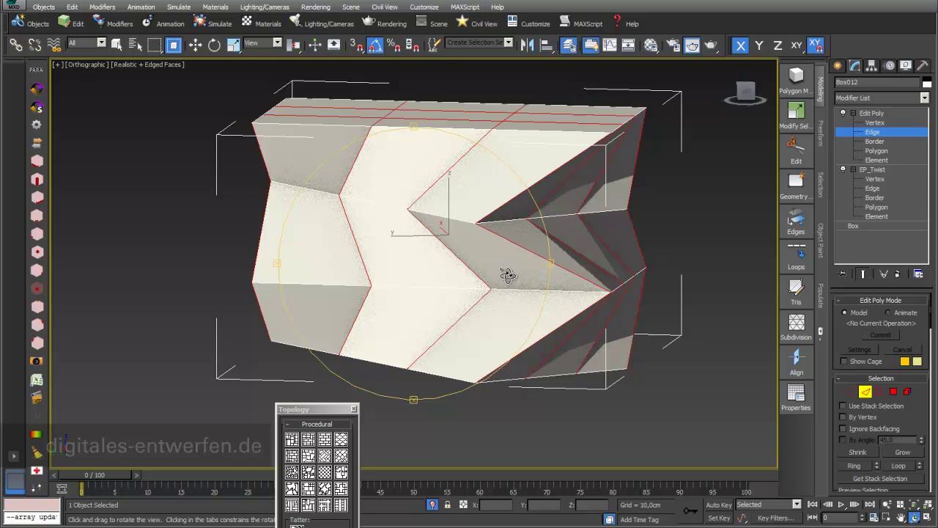
mouse_move(508, 241)
left_mouse_down()
mouse_move(480, 232)
mouse_move(471, 241)
mouse_move(402, 240)
mouse_move(442, 259)
mouse_move(488, 245)
mouse_move(473, 266)
mouse_move(457, 262)
left_mouse_up()
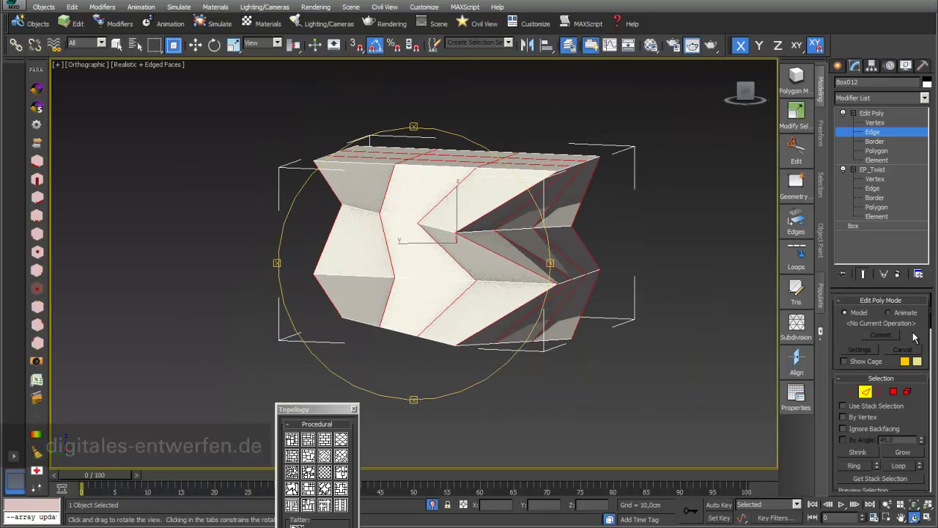
Create a linear shape named Shape_Vertical from the selected edge loops.
scroll(930, 366, "down", 2)
scroll(931, 367, "down", 5)
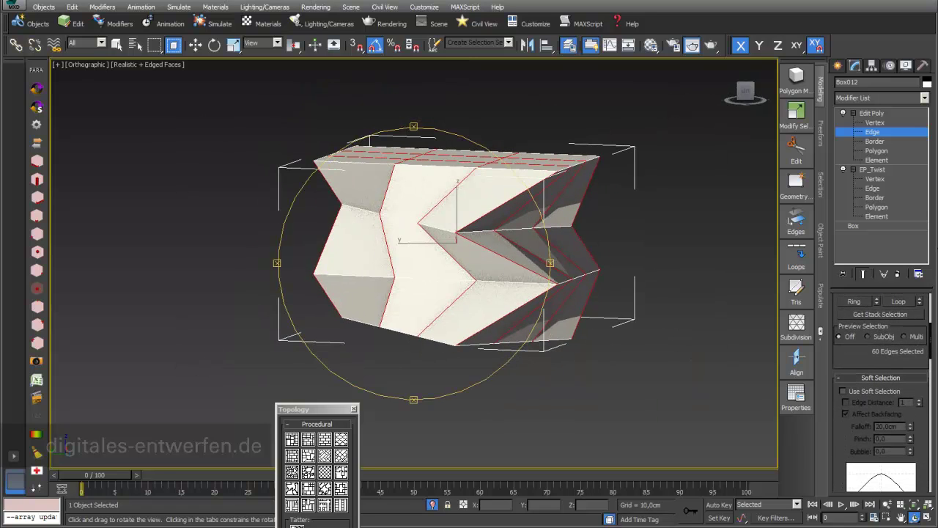
scroll(858, 377, "down", 5)
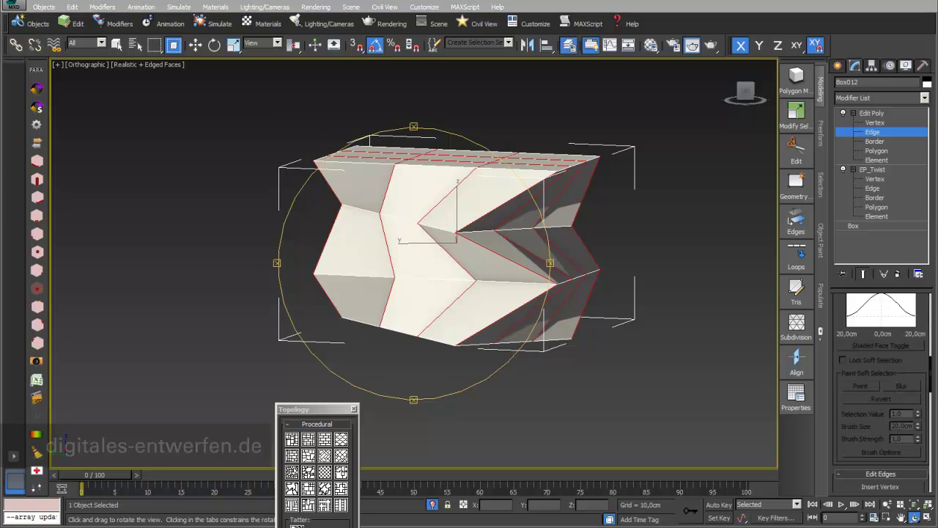
scroll(859, 377, "down", 2)
scroll(859, 377, "down", 4)
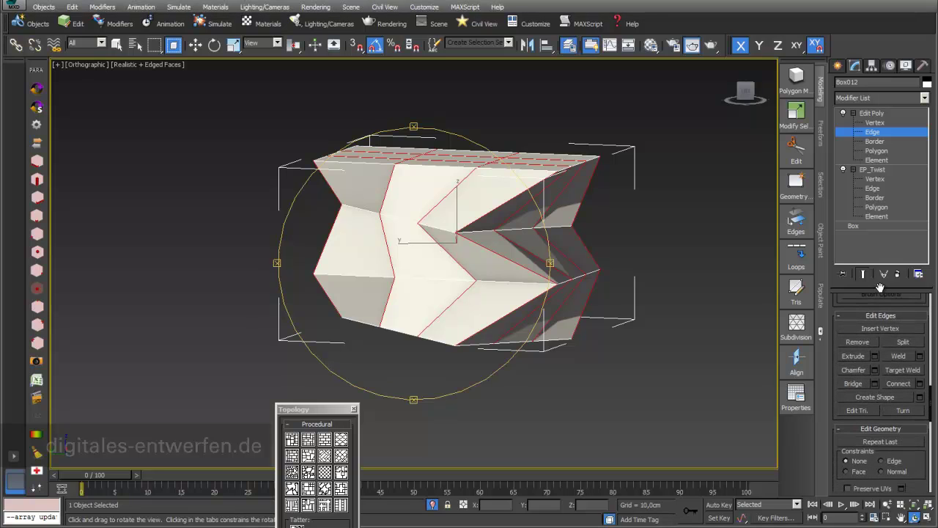
left_click(919, 390)
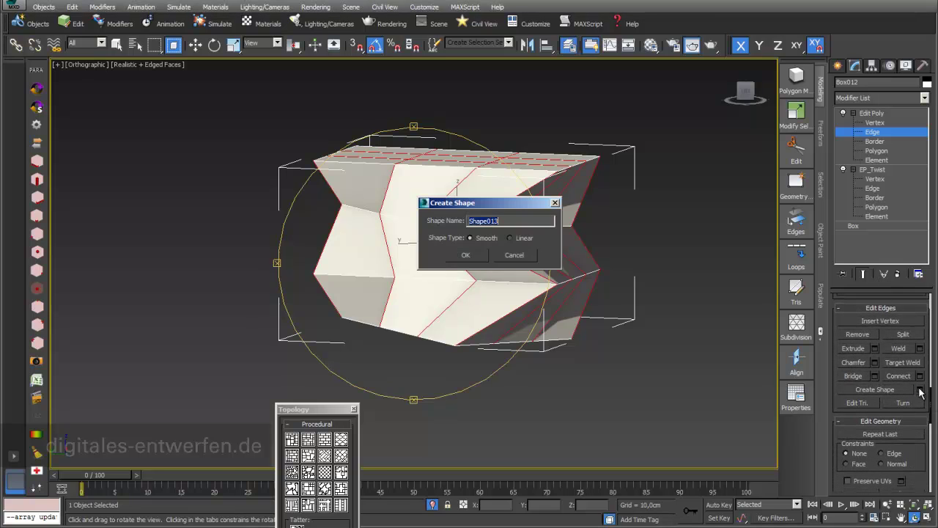
left_click(510, 239)
left_click(465, 254)
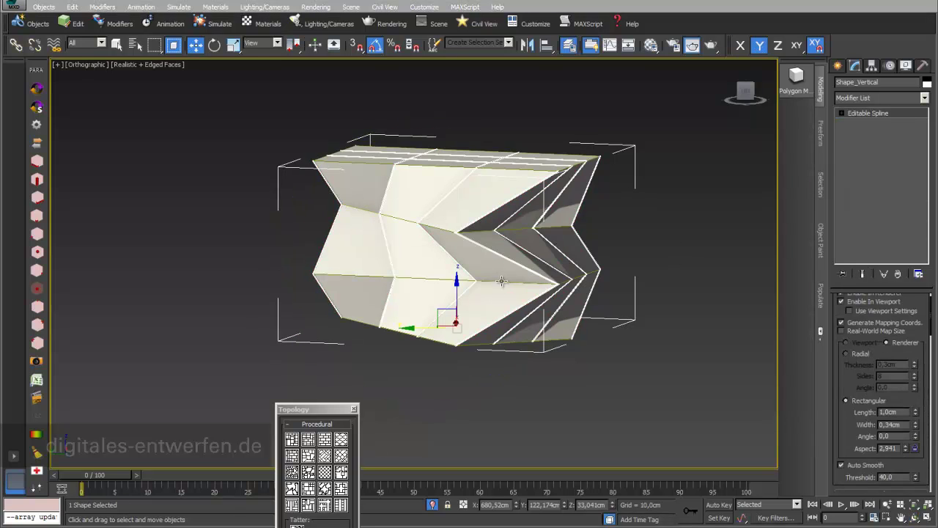
Set the rectangular rendering section of Shape_Vertical to a length of 6 cm and a width of 1 cm.
scroll(572, 267, "up", 4)
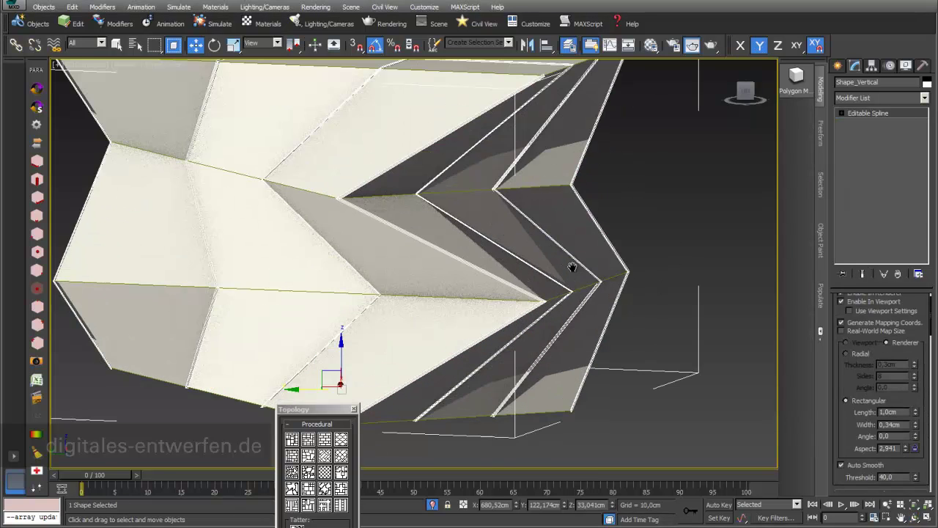
middle_click_drag(573, 268, 576, 281)
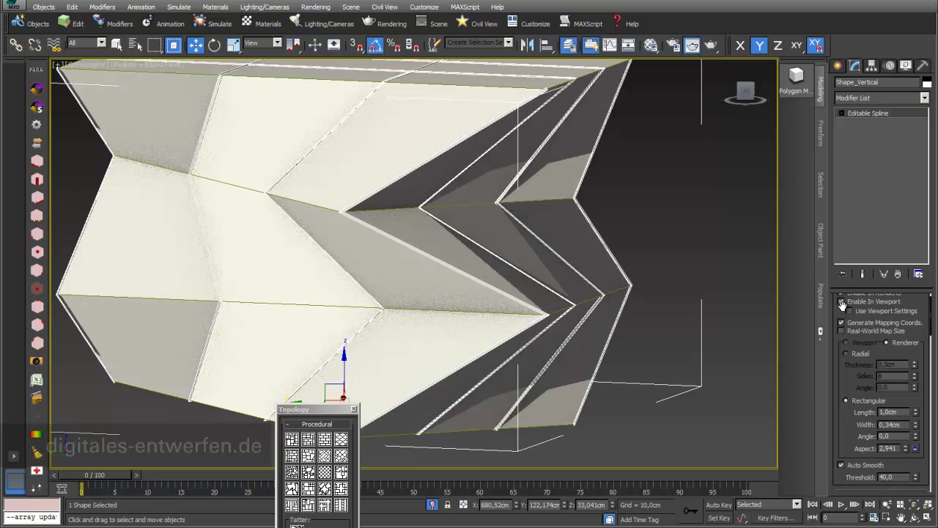
mouse_move(843, 310)
left_mouse_down()
mouse_move(840, 342)
mouse_move(840, 303)
left_mouse_up()
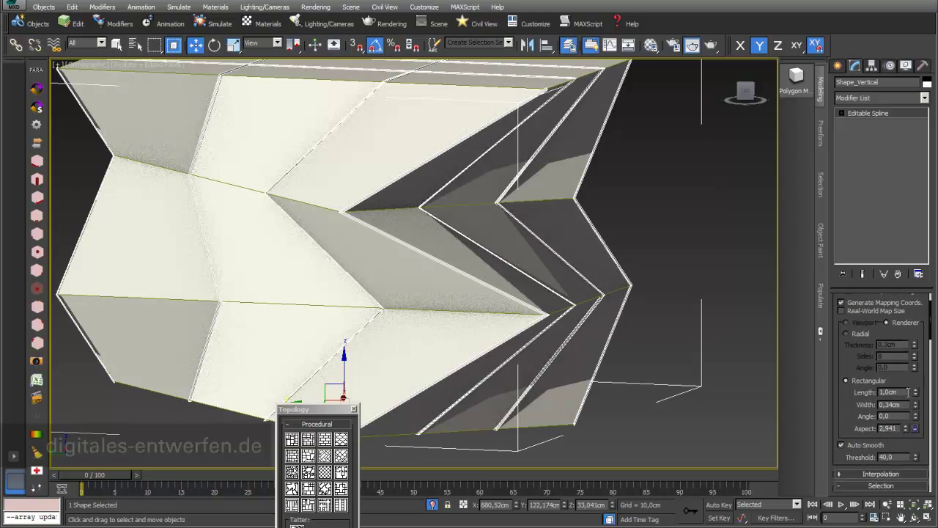
left_click_drag(907, 392, 824, 401)
type("6")
key("Return")
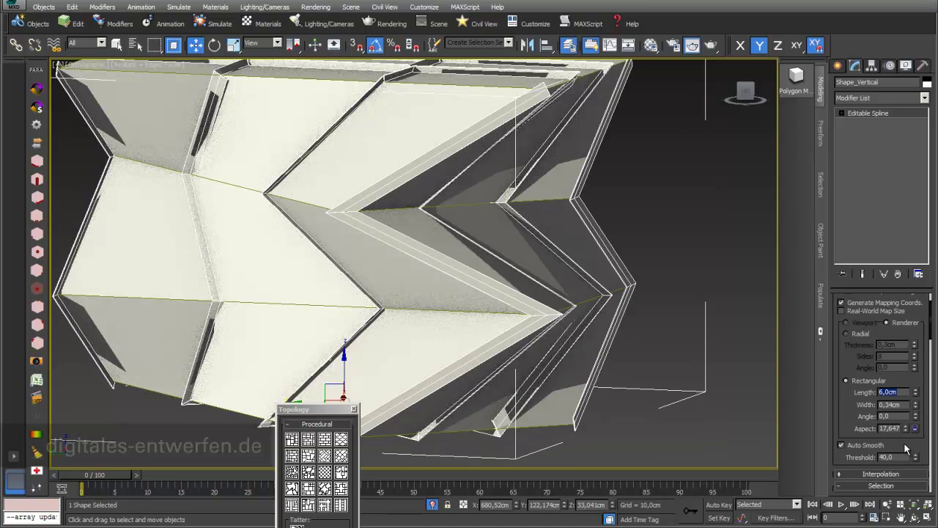
left_click_drag(902, 404, 864, 427)
type("1")
key("Return")
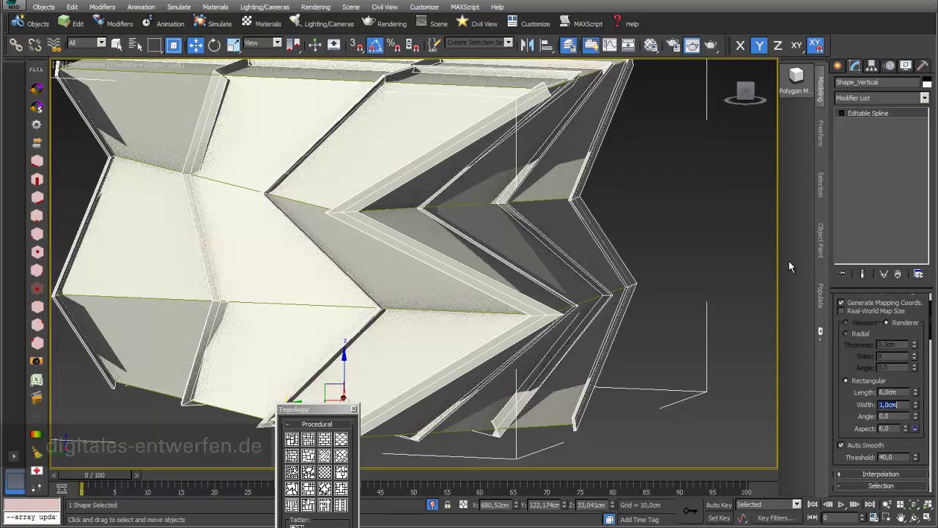
scroll(427, 251, "down", 5)
middle_click_drag(440, 253, 467, 254)
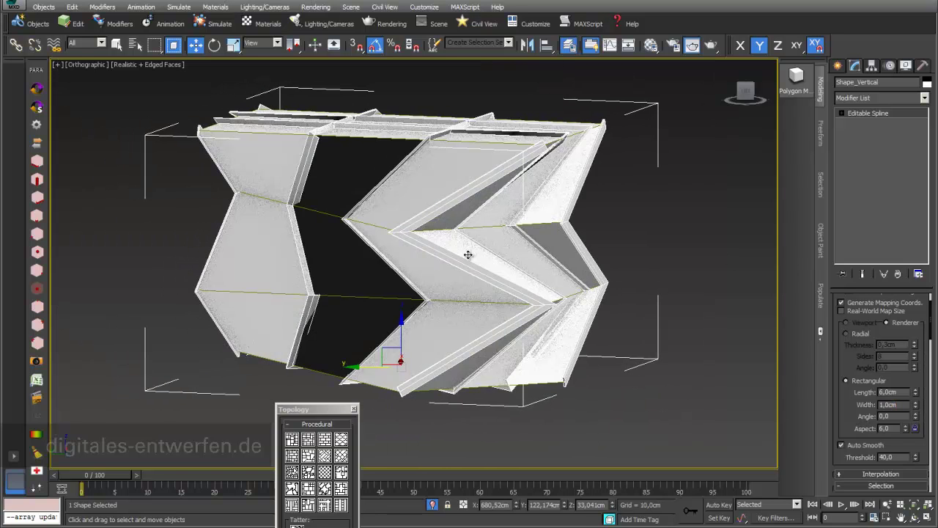
Leave isolation, isolate the twisted box together with Shape_Vertical, and keep only the box selected.
left_click(433, 505)
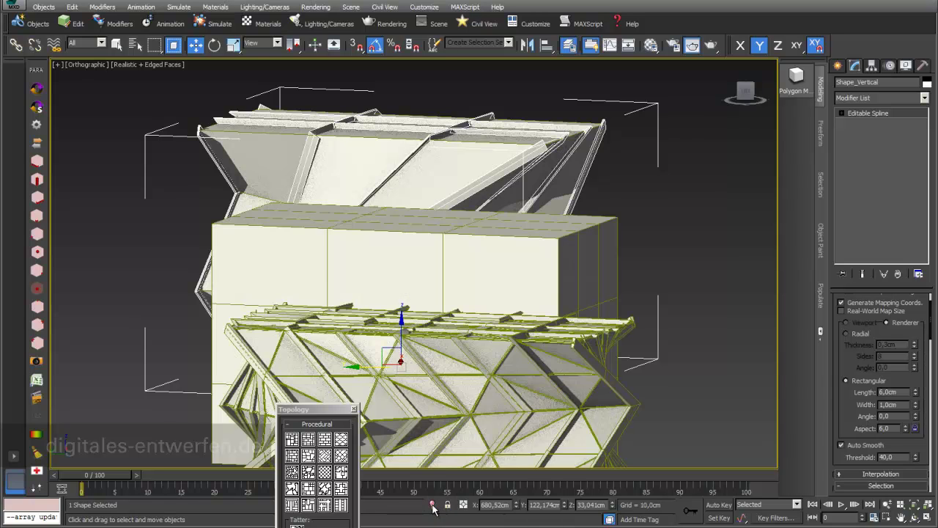
left_click(433, 505)
left_click(915, 517)
left_click_drag(460, 249, 592, 353)
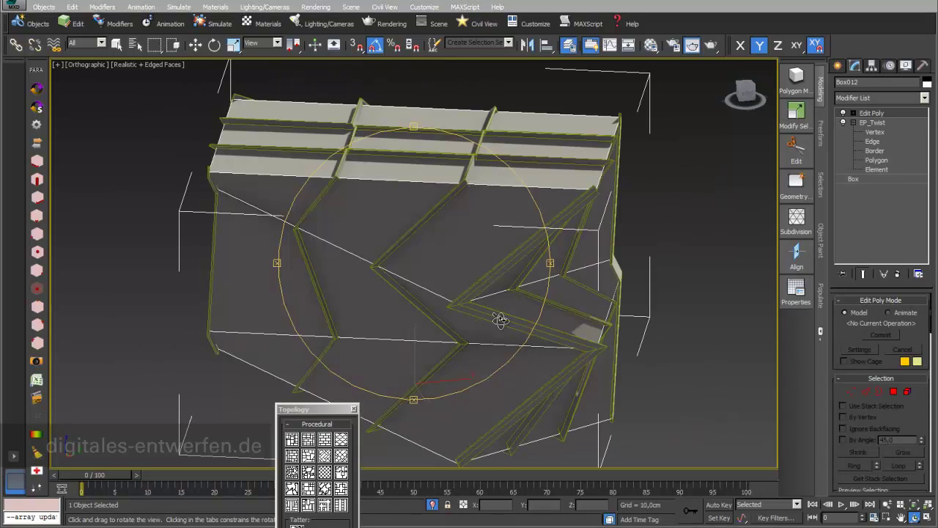
mouse_move(462, 267)
left_mouse_down()
mouse_move(444, 266)
mouse_move(525, 207)
mouse_move(398, 224)
left_mouse_up()
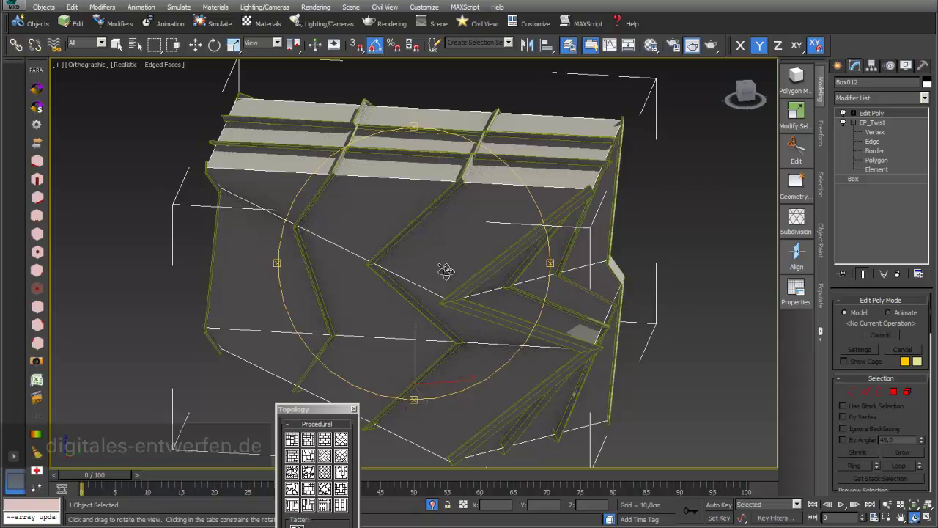
left_click_drag(444, 270, 439, 268)
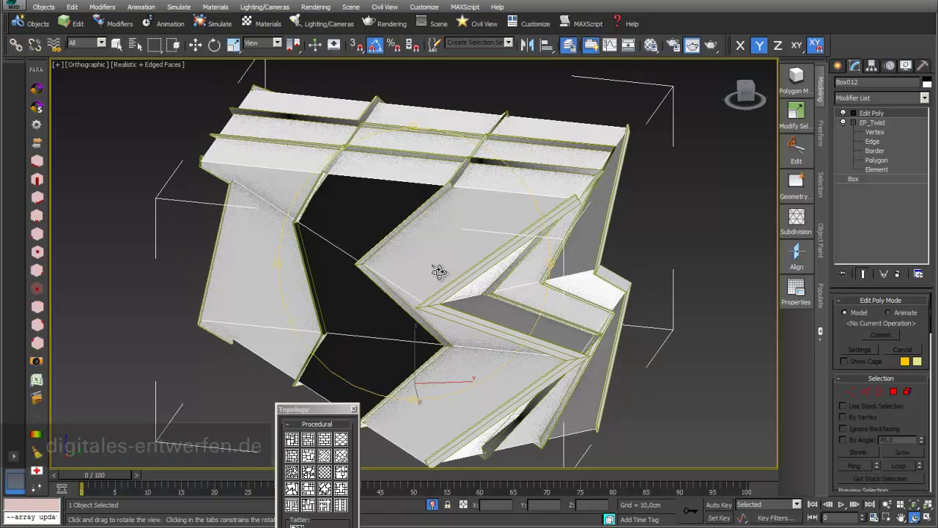
left_click(853, 114)
left_click(872, 133)
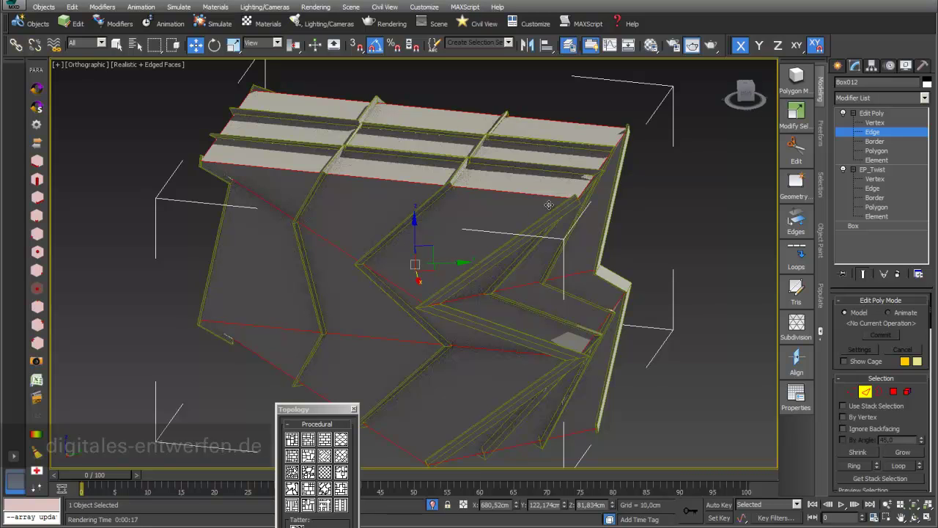
left_click(872, 114)
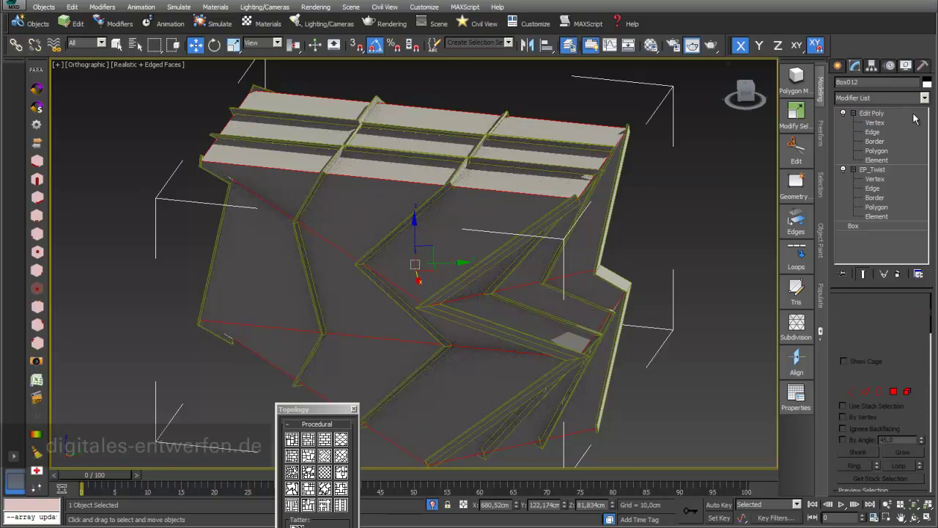
Add an Edit Mesh modifier to the top of the box's stack and enter its edge level.
left_click(924, 97)
scroll(905, 142, "down", 3)
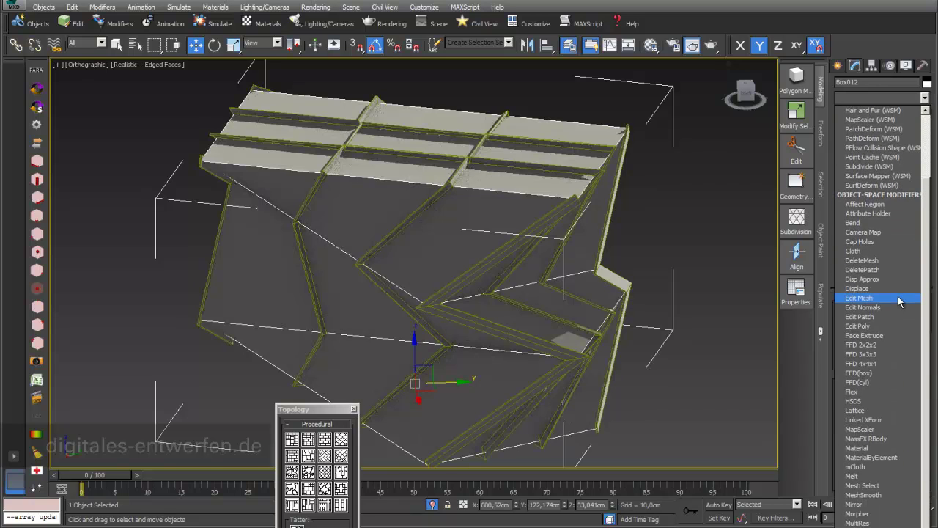
left_click(899, 298)
left_click(852, 113)
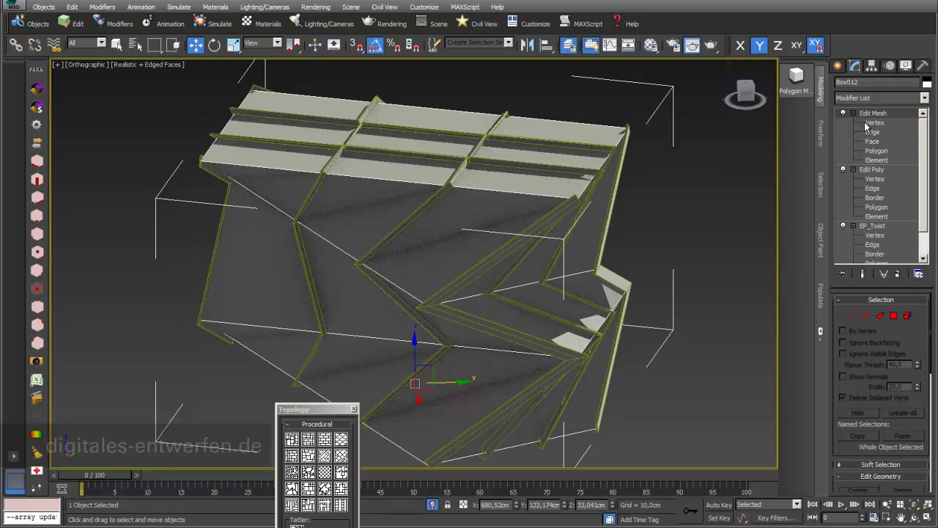
left_click(871, 132)
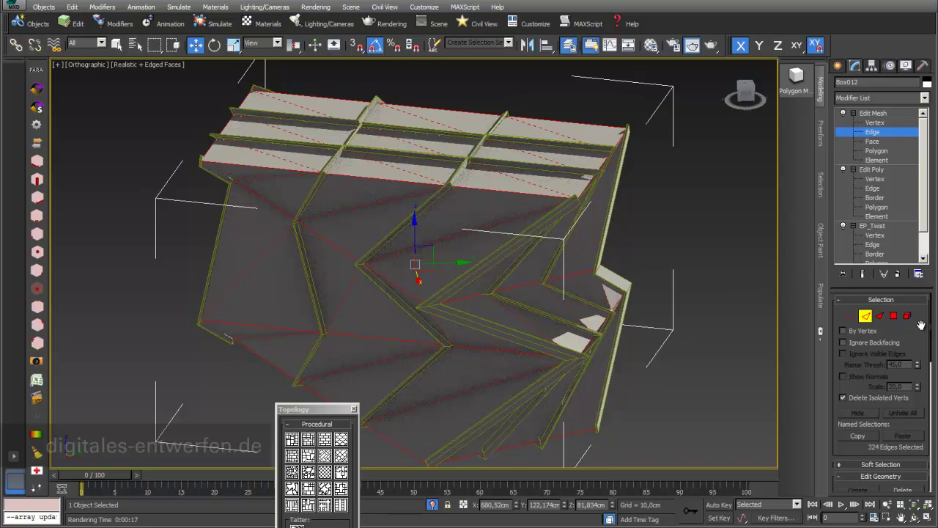
Create a linear shape named Shape_Substructure001 from all selected mesh edges, with hidden edges included.
left_click_drag(919, 338, 893, 51)
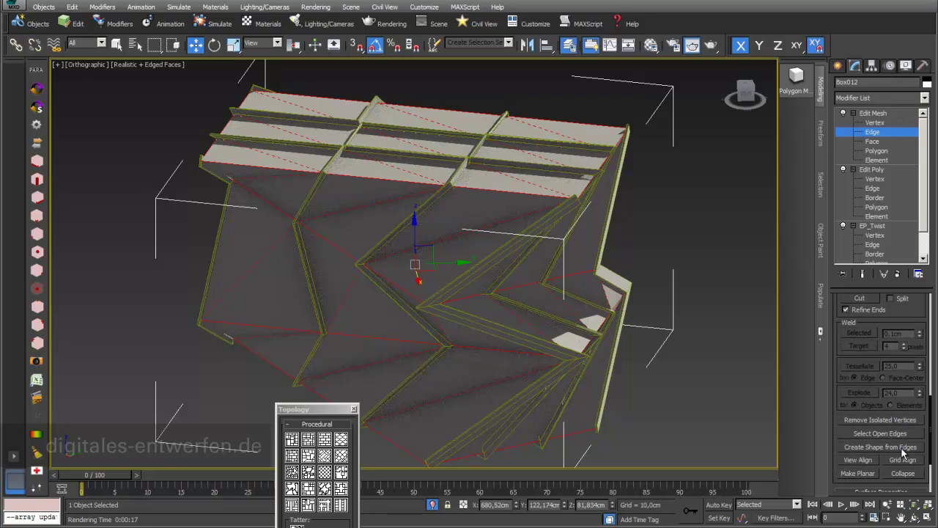
left_click(880, 447)
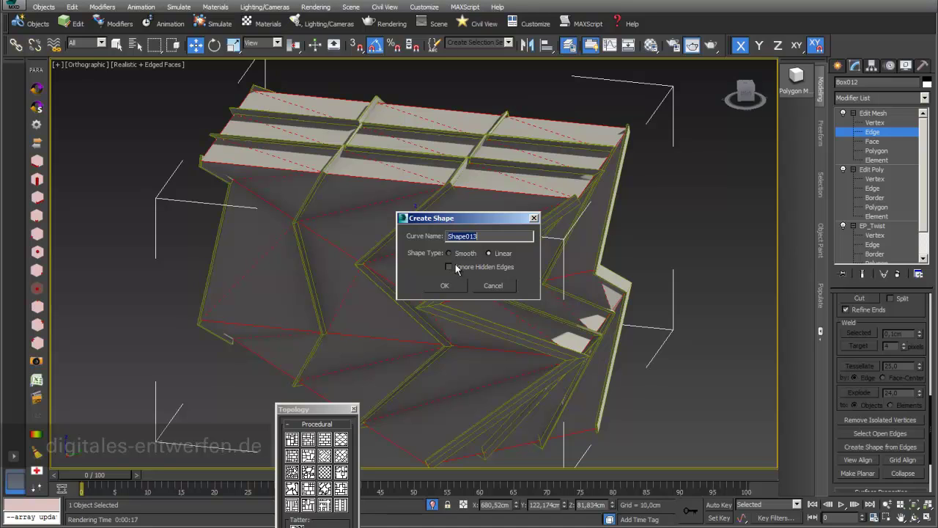
left_click(480, 236)
left_click(447, 286)
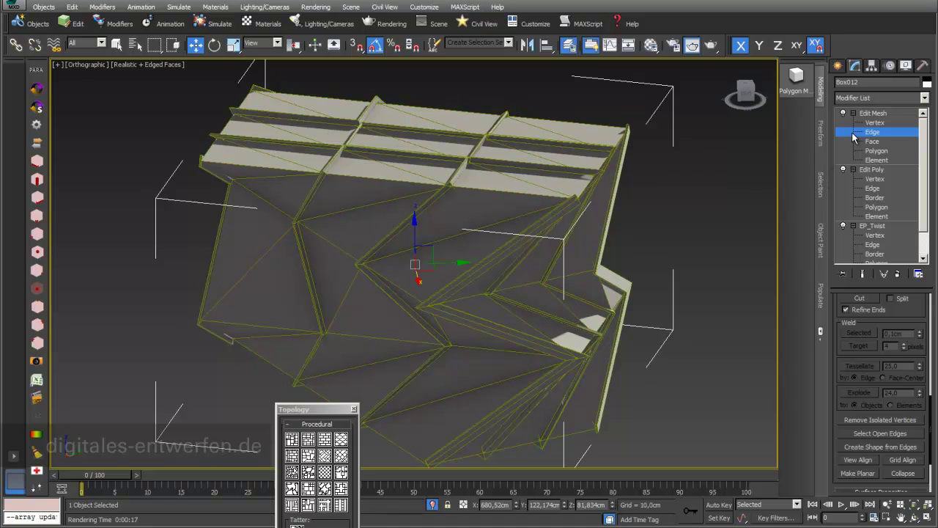
Leave the edge level of Edit Mesh, select the Shape_Substructure001 spline, and isolate it.
left_click(881, 113)
key("alt+x")
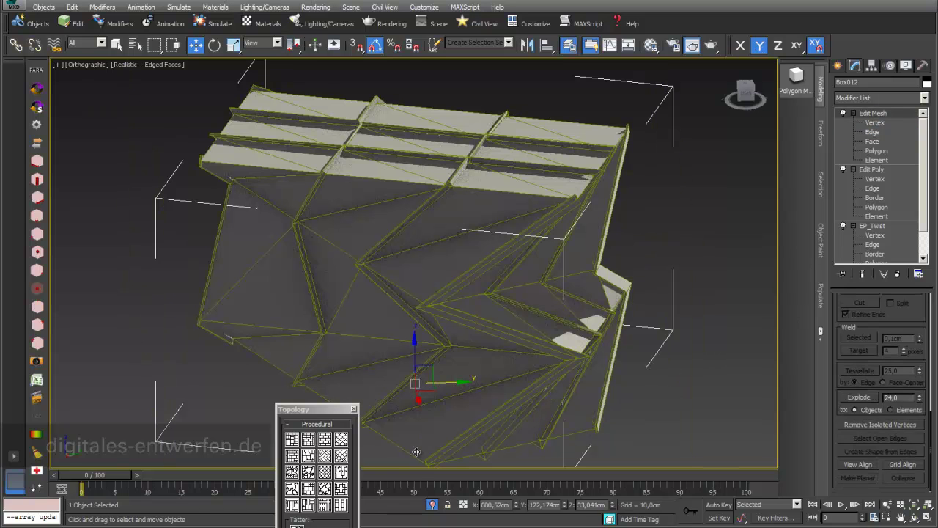
left_click(412, 455)
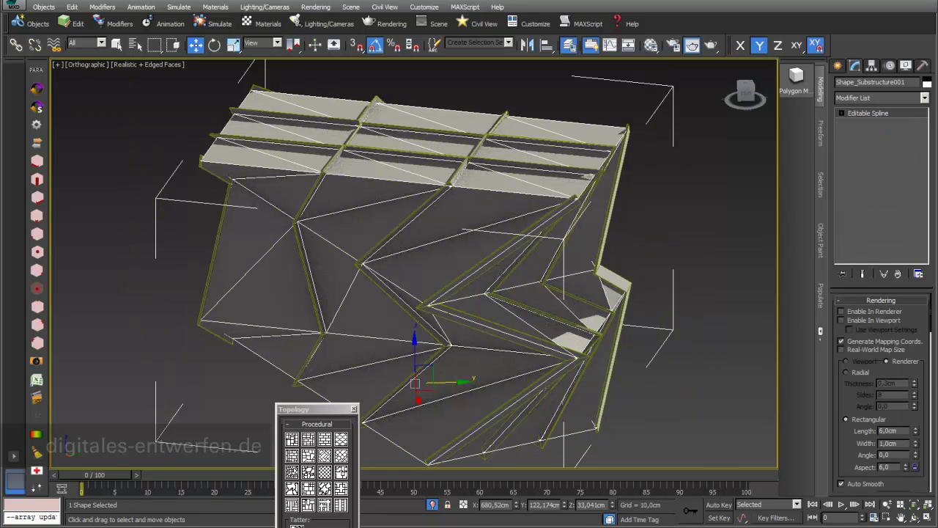
left_click(432, 505)
left_click(432, 505)
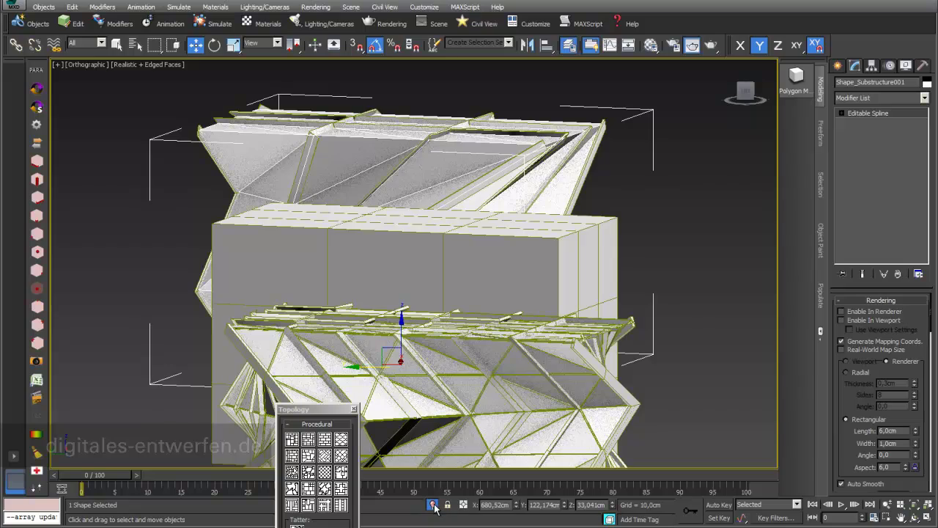
left_click(916, 517)
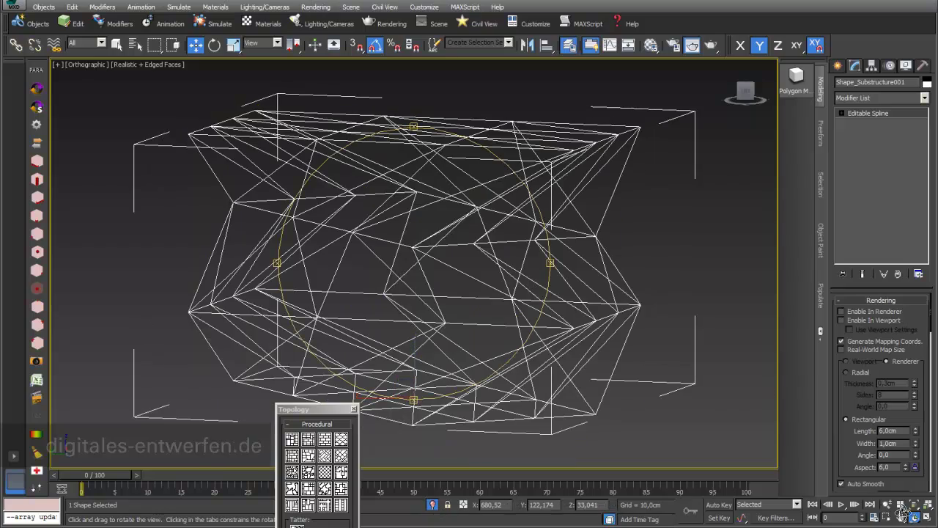
Add a Sweep modifier to the Shape_Substructure001 spline.
left_click_drag(431, 268, 399, 242)
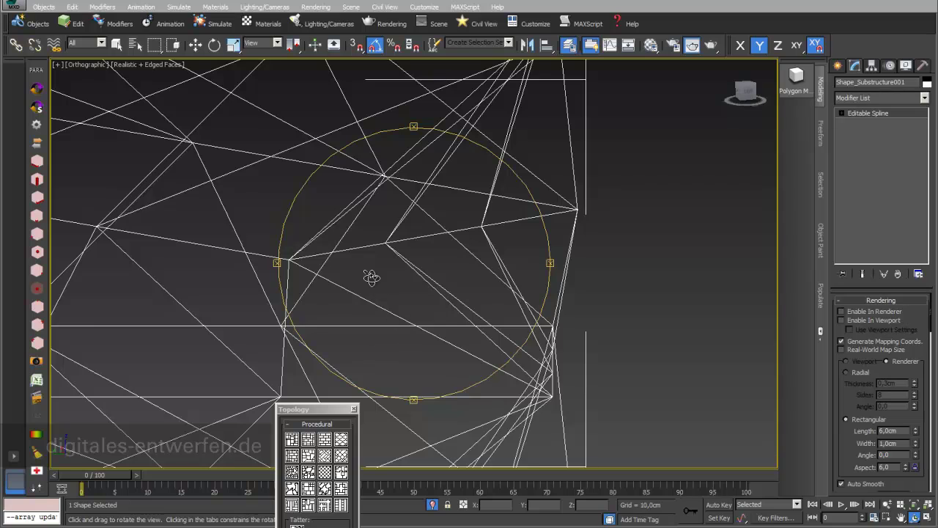
scroll(371, 277, "down", 4)
middle_click_drag(370, 276, 574, 274)
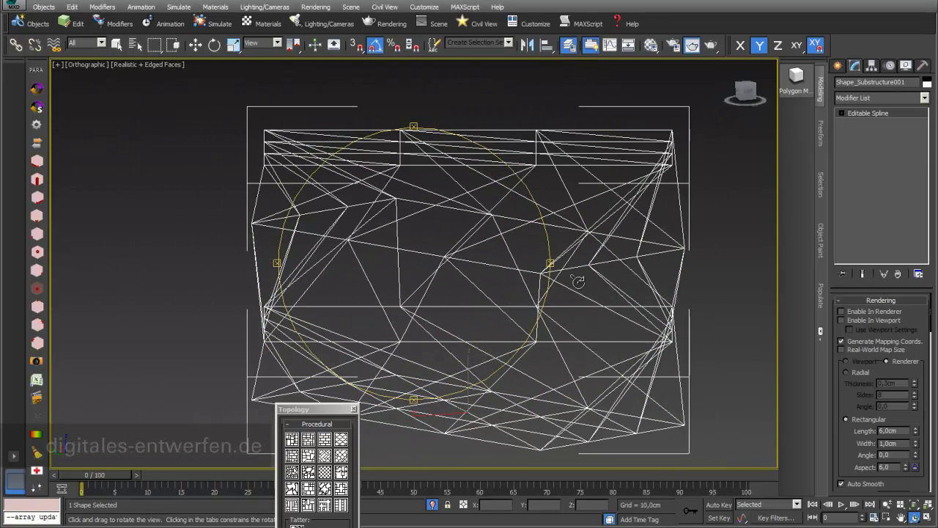
left_click(924, 97)
scroll(925, 280, "down", 3)
scroll(925, 280, "down", 3)
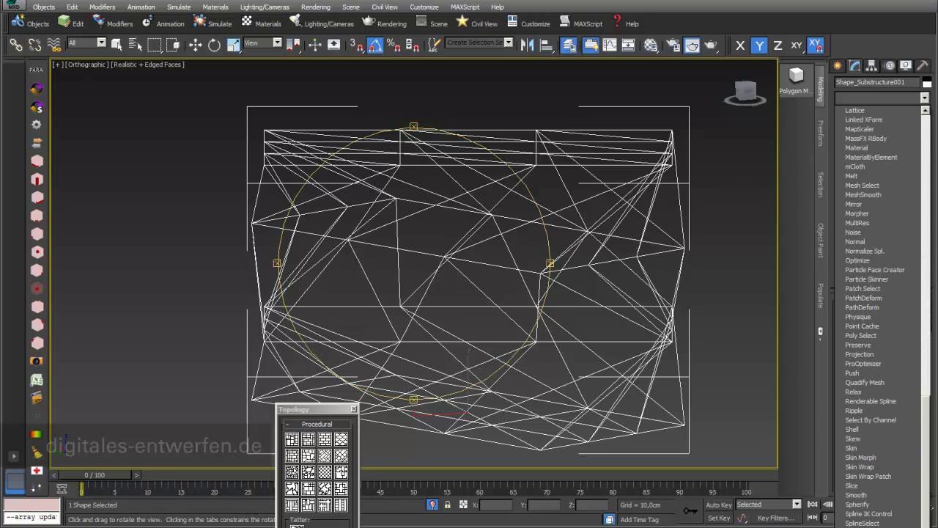
left_click(879, 527)
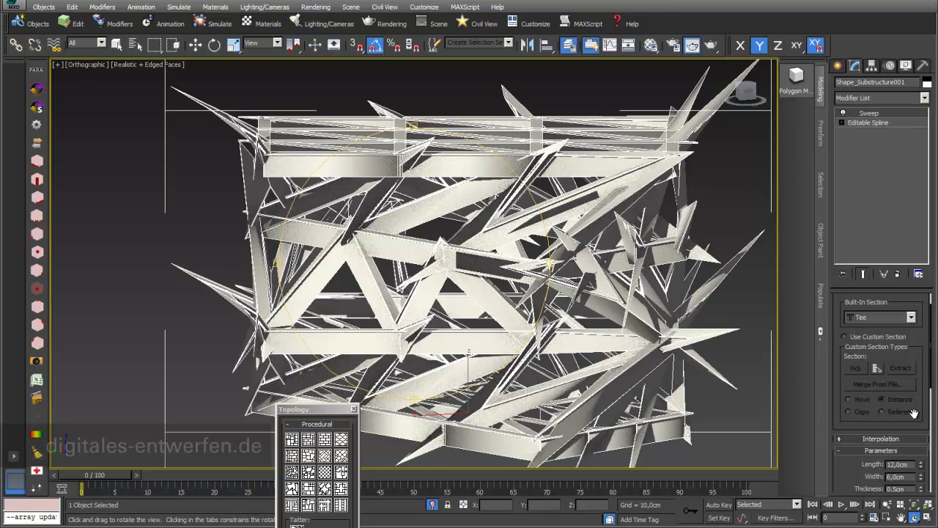
Set both the length and the width of the swept section to 1 cm.
scroll(913, 413, "down", 2)
left_click(897, 419)
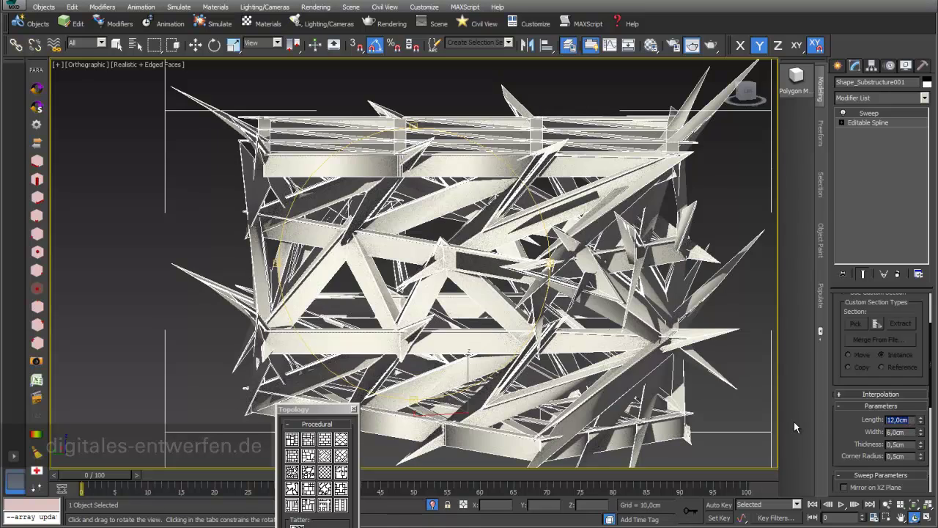
type("1")
key("Return")
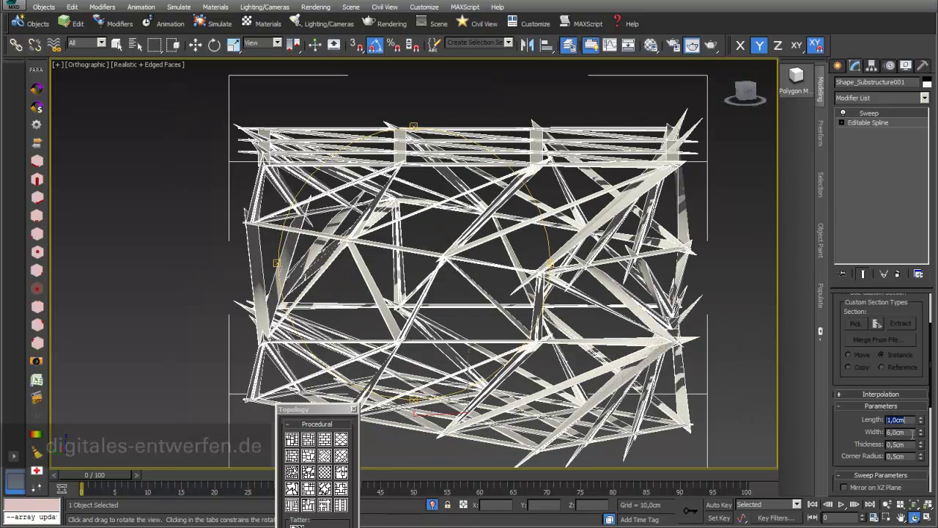
left_click(912, 432)
type("1")
key("Return")
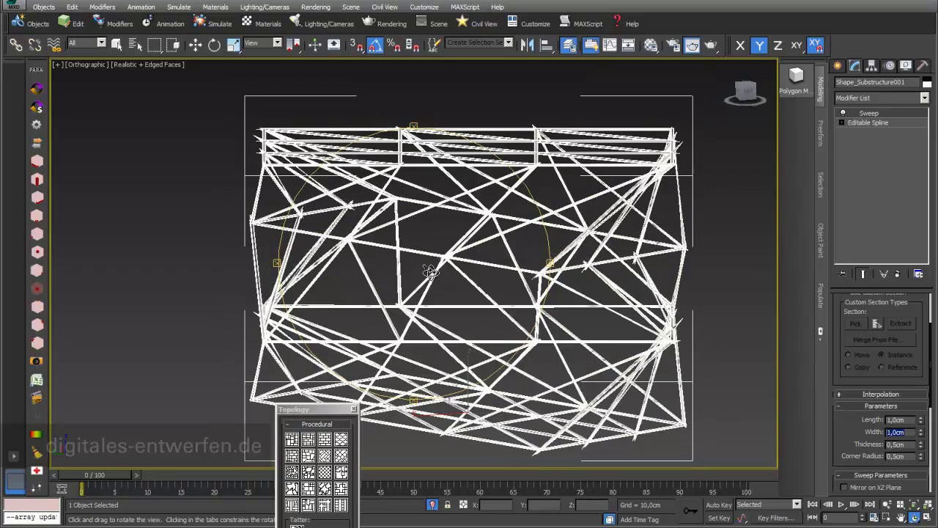
Set the sweep section's length to 5.64 cm and its width to 1.89 cm.
left_click_drag(466, 285, 422, 293)
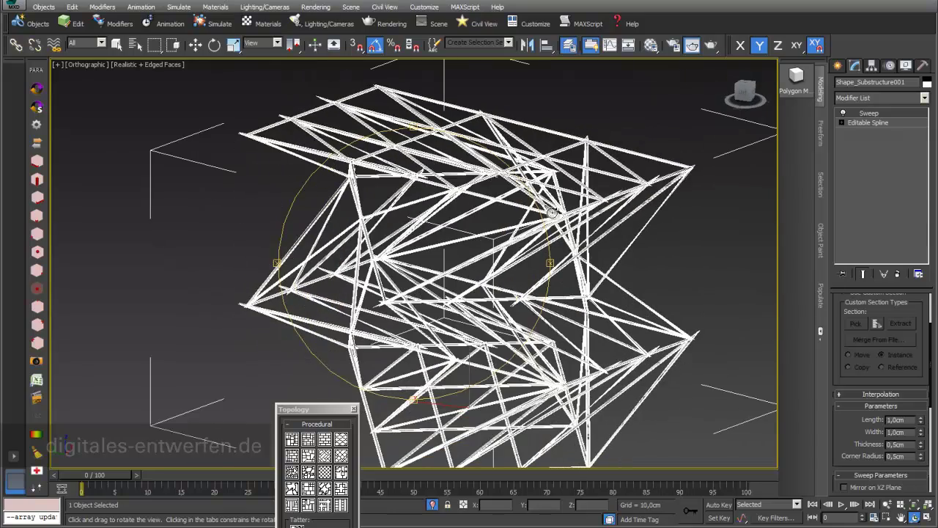
left_click_drag(505, 275, 488, 287)
scroll(485, 260, "up", 10)
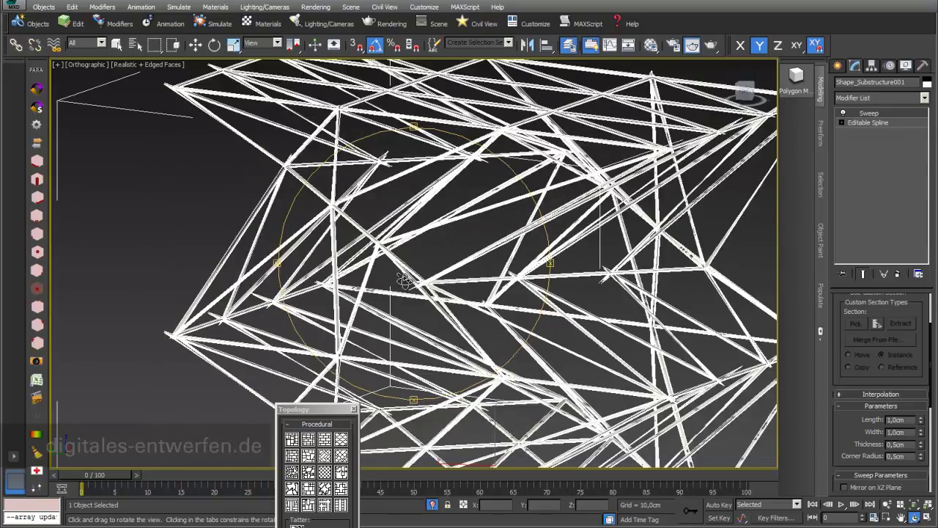
mouse_move(482, 256)
left_mouse_down()
mouse_move(465, 263)
mouse_move(481, 266)
left_mouse_up()
scroll(482, 265, "down", 10)
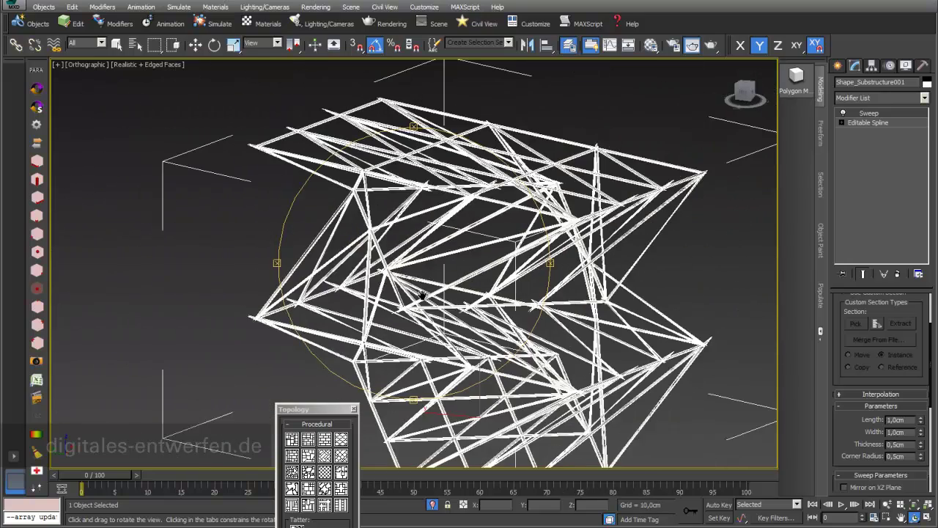
left_click_drag(920, 424, 688, 189)
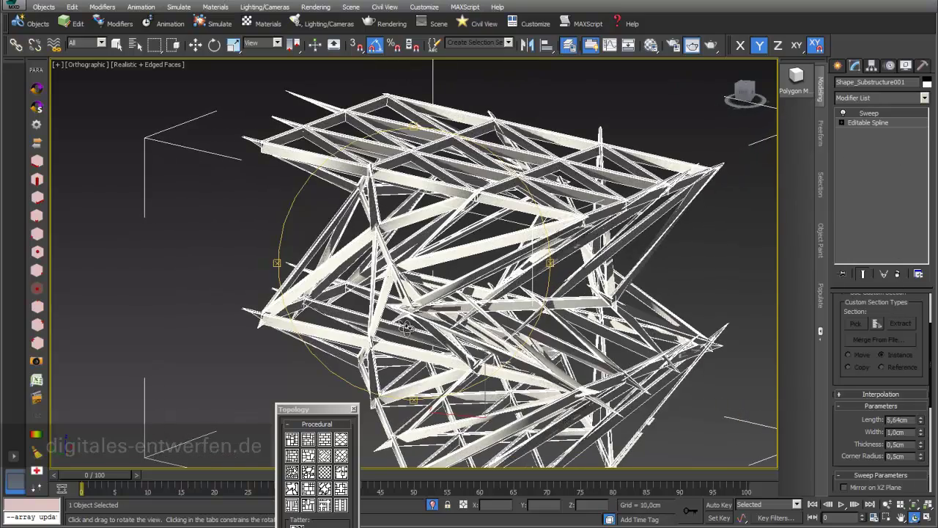
left_click_drag(921, 433, 919, 392)
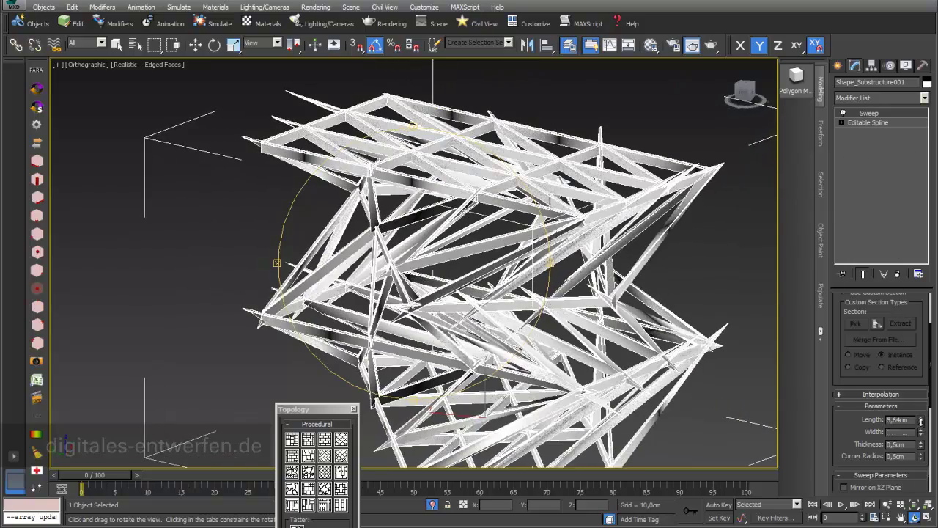
left_click_drag(569, 274, 482, 268)
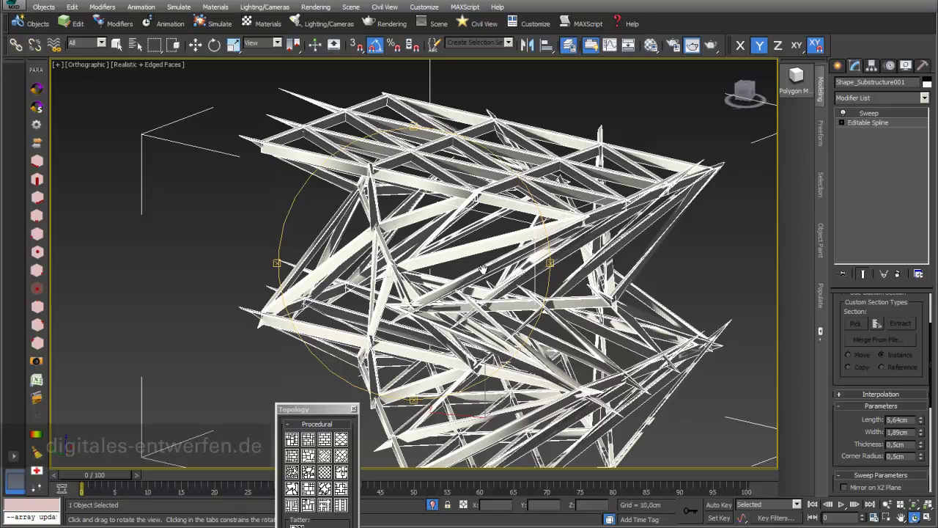
Turn off the Sweep on the substructure and return to the twisted box, Box012, viewing it from slightly above.
left_click_drag(834, 300, 847, 448)
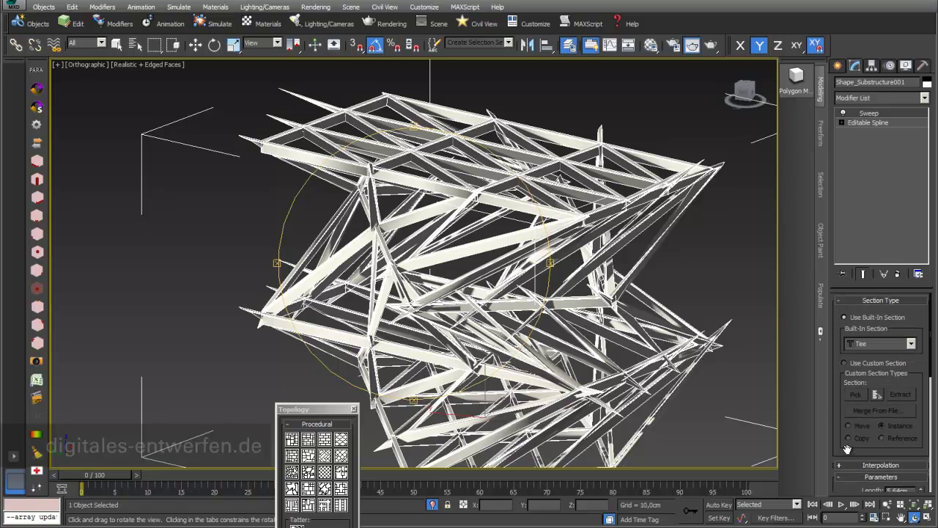
left_click(842, 114)
key("z")
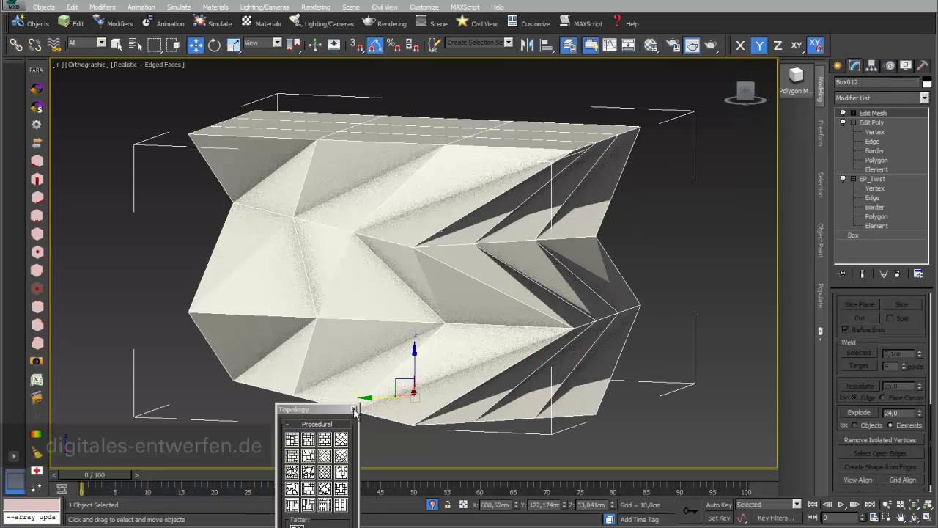
left_click(915, 518)
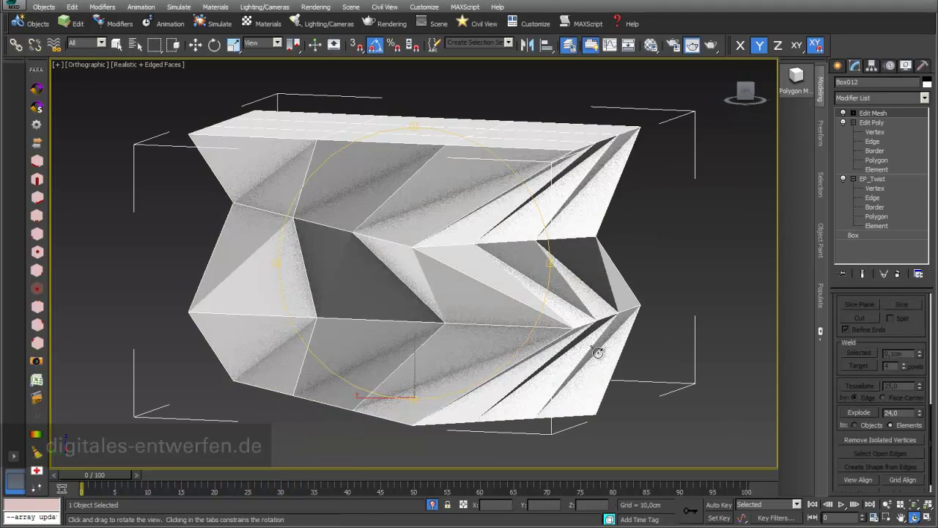
left_click_drag(434, 272, 427, 283)
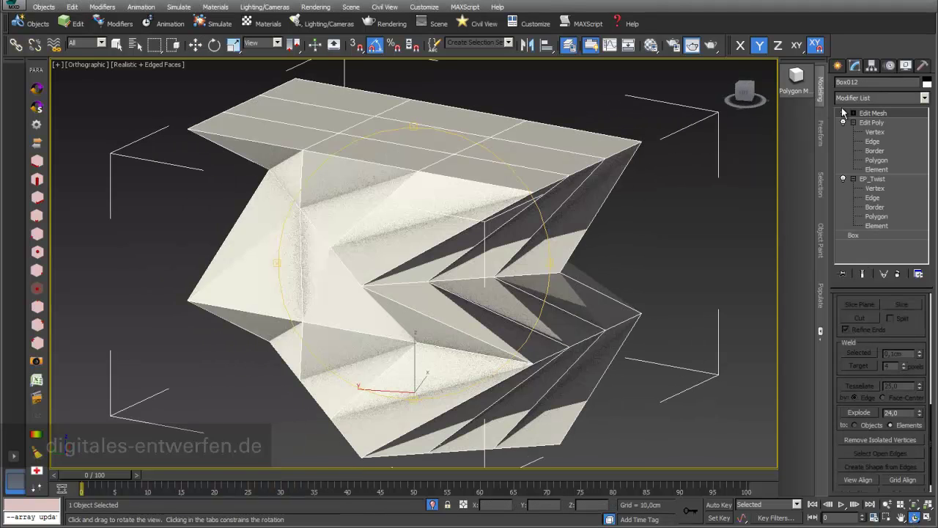
Enter the polygon level of Edit Mesh and select single triangular faces on the box's front one by one to examine them.
left_click(842, 113)
left_click(876, 150)
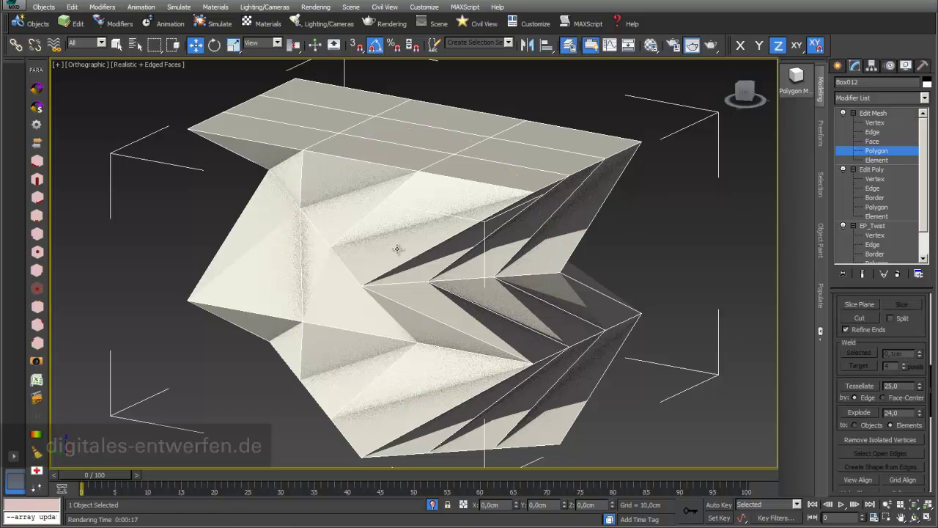
left_click(376, 249)
left_click(366, 203)
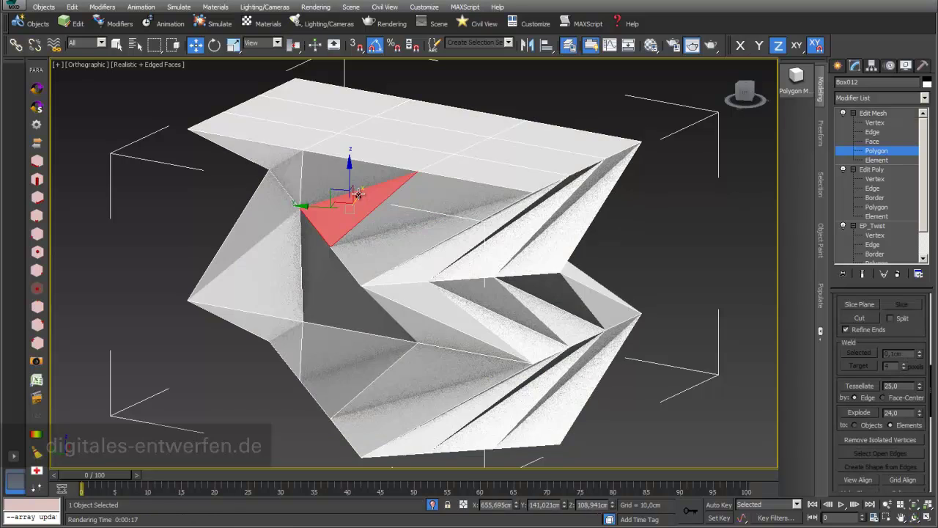
left_click(341, 178)
left_click(350, 199)
left_click(403, 208)
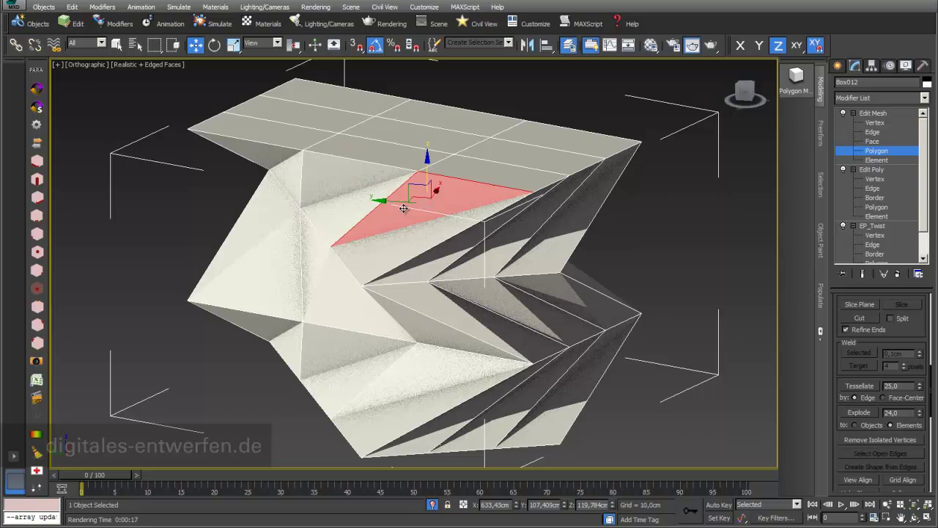
left_click(404, 243)
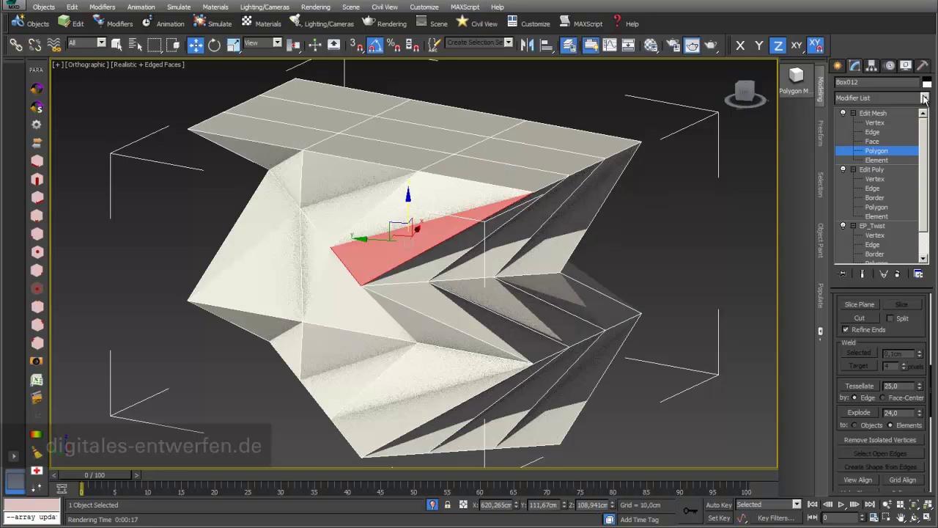
Add an Edit Poly modifier on top of Edit Mesh and select a folded front face at its polygon level.
left_click(925, 99)
scroll(927, 147, "down", 2)
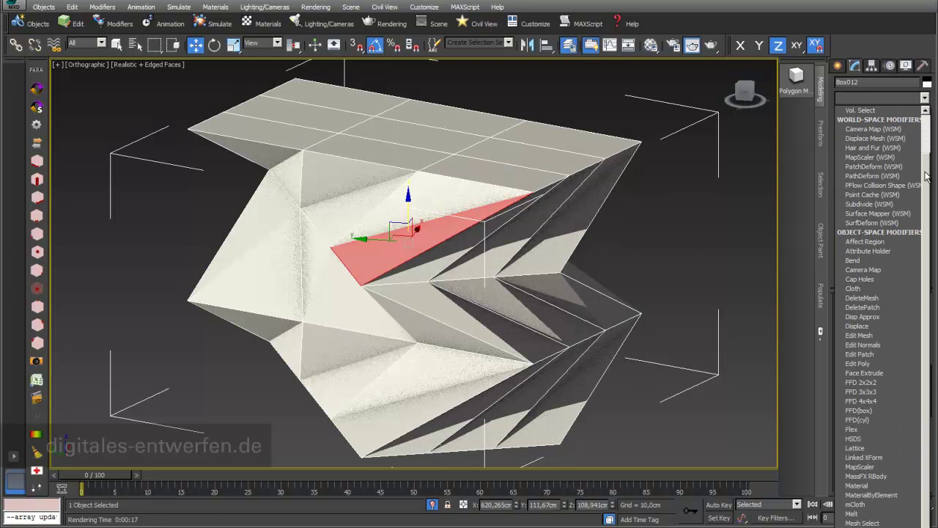
left_click(861, 363)
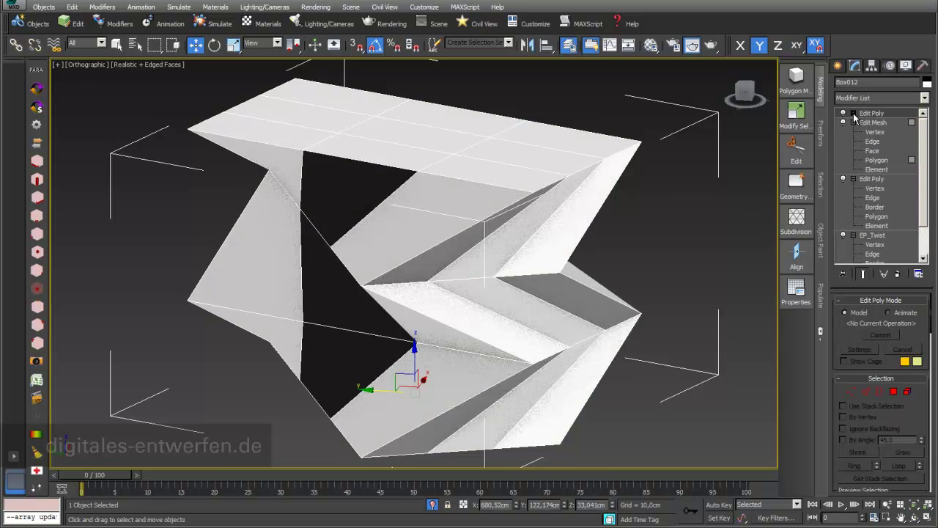
left_click(853, 113)
left_click(876, 150)
left_click(386, 246)
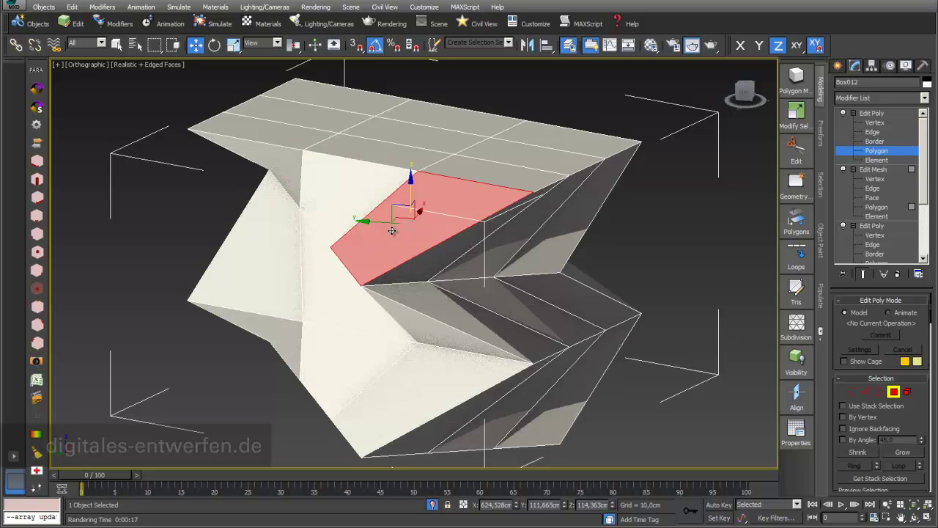
Select all polygons in the Edit Mesh modifier and explode them into elements with an angle threshold of 24.0.
left_click(884, 209)
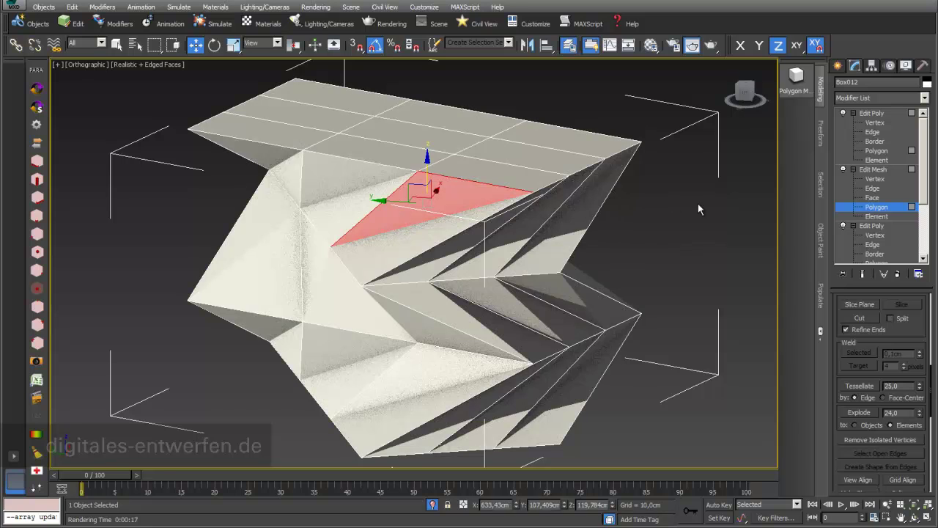
key("ctrl+a")
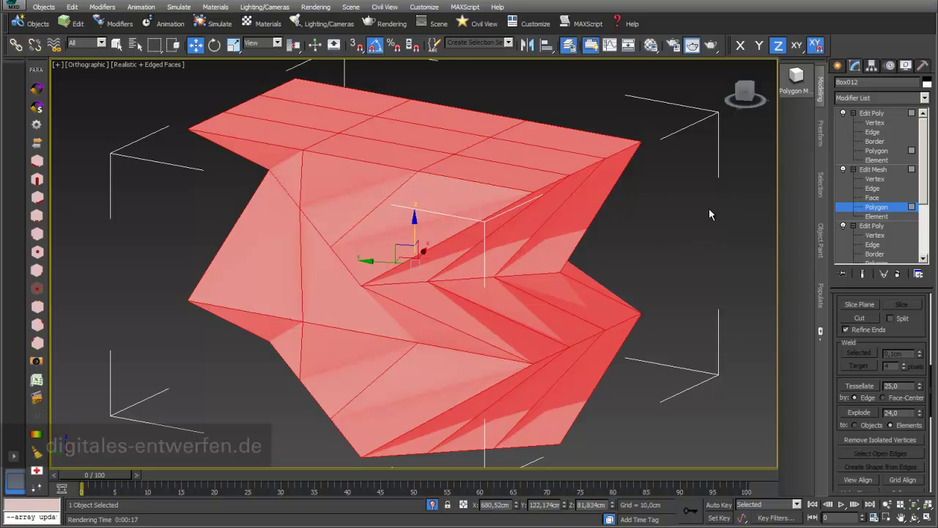
left_click(867, 411)
Select several front faces one by one at the polygon level of Edit Poly to check how they are split.
left_click(877, 150)
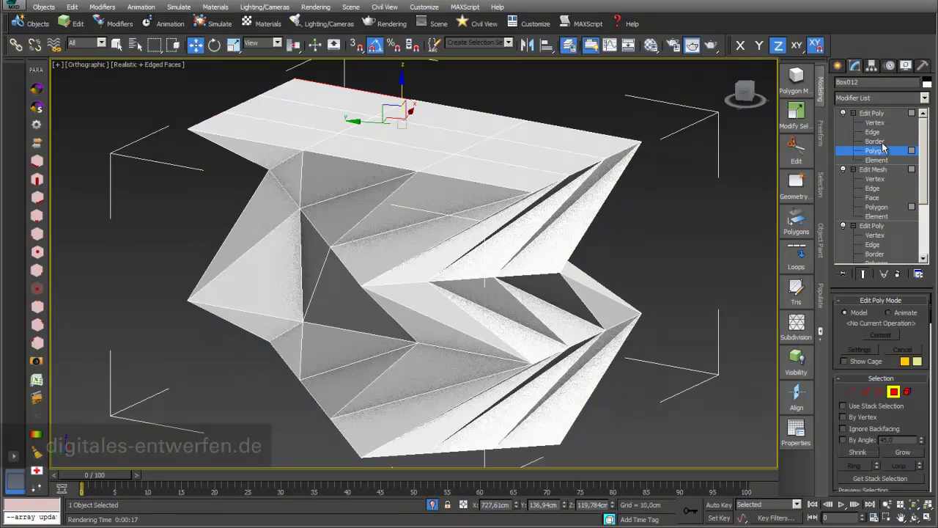
left_click(410, 245)
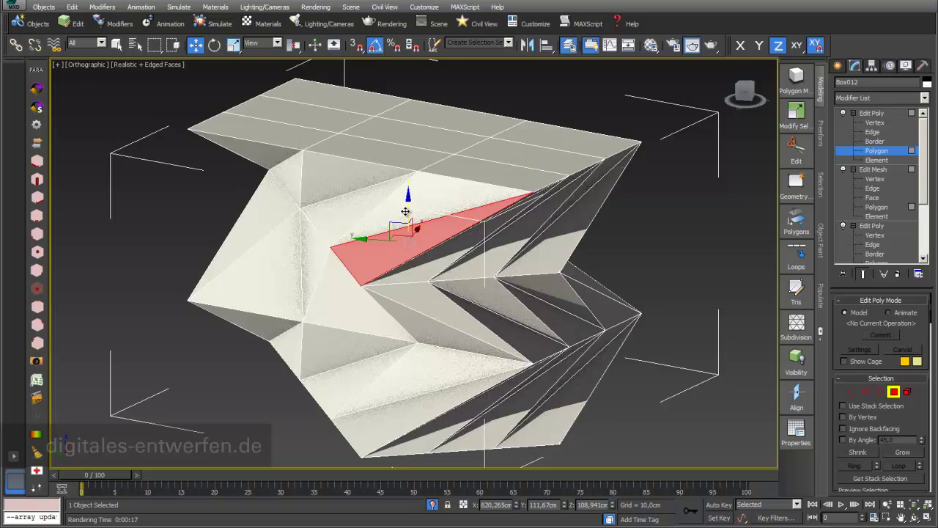
left_click(362, 202)
left_click(410, 193)
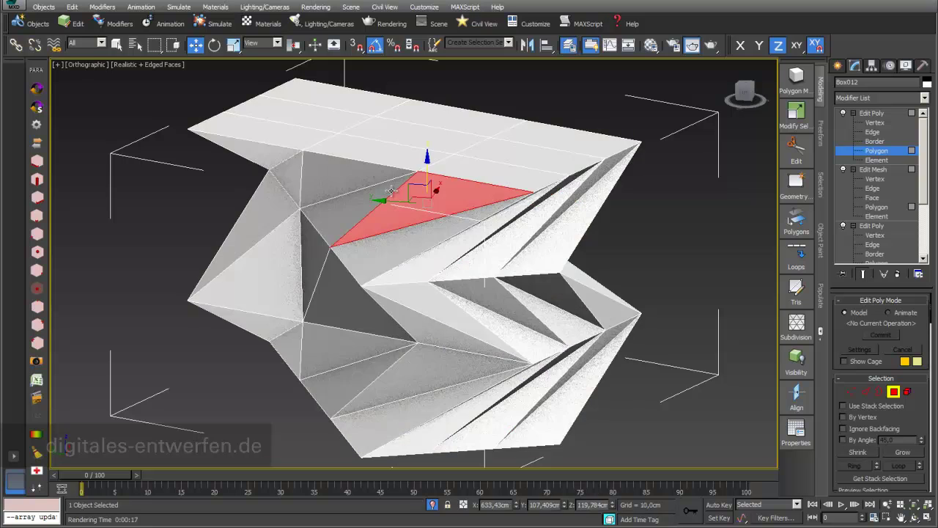
left_click(353, 198)
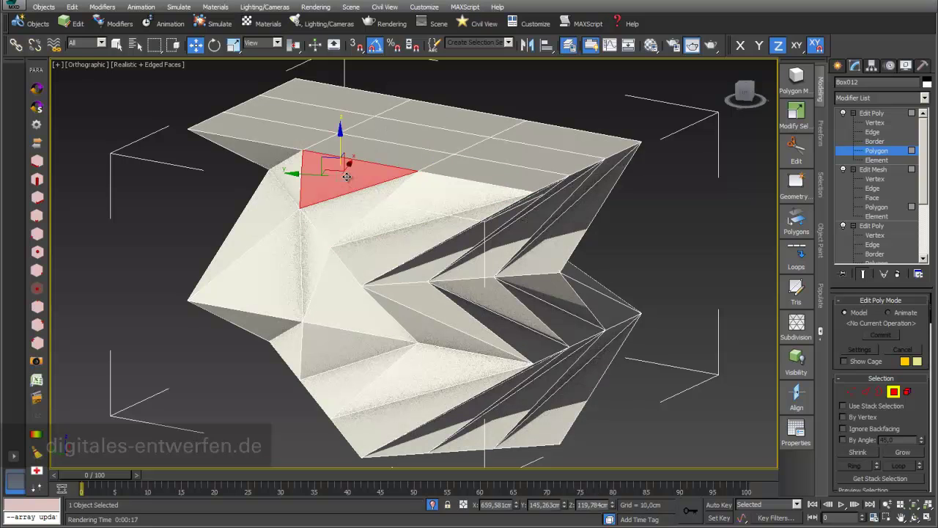
left_click(440, 198)
left_click(431, 238)
left_click(435, 196)
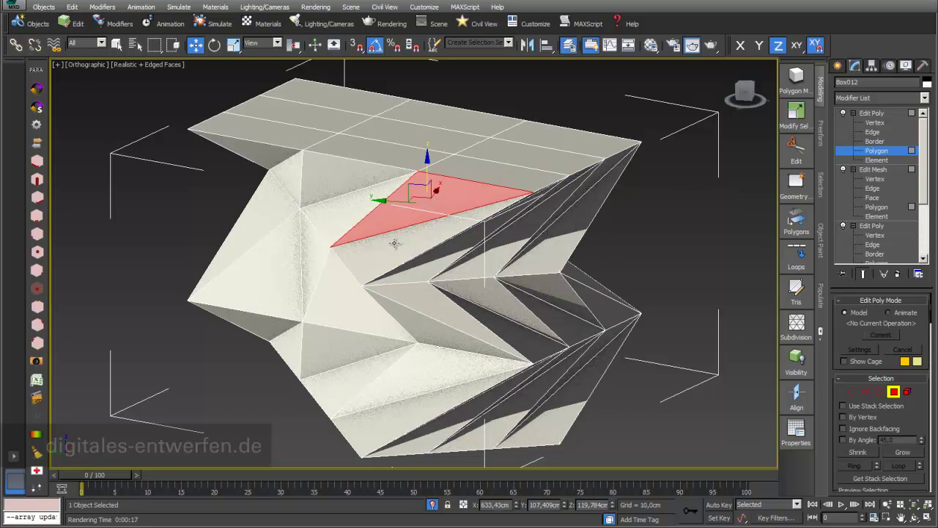
Switch the Edit Mesh modifier off and on to compare which faces Edit Poly selects on the front.
left_click(843, 169)
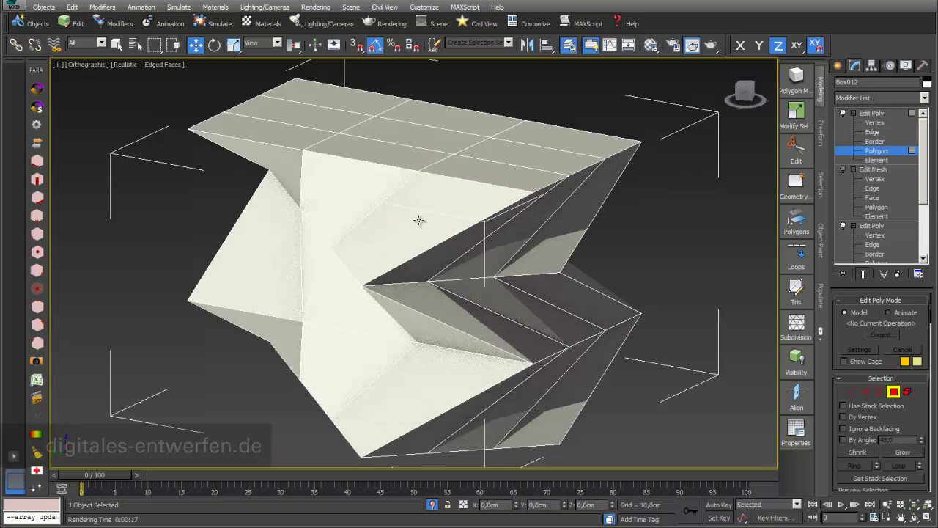
key("ctrl+z")
left_click(843, 169)
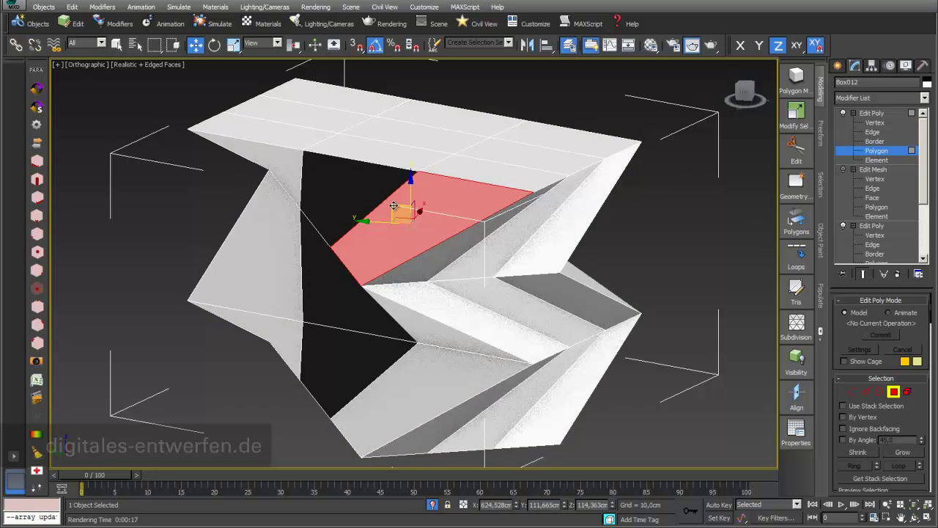
key("ctrl+z")
left_click(842, 170)
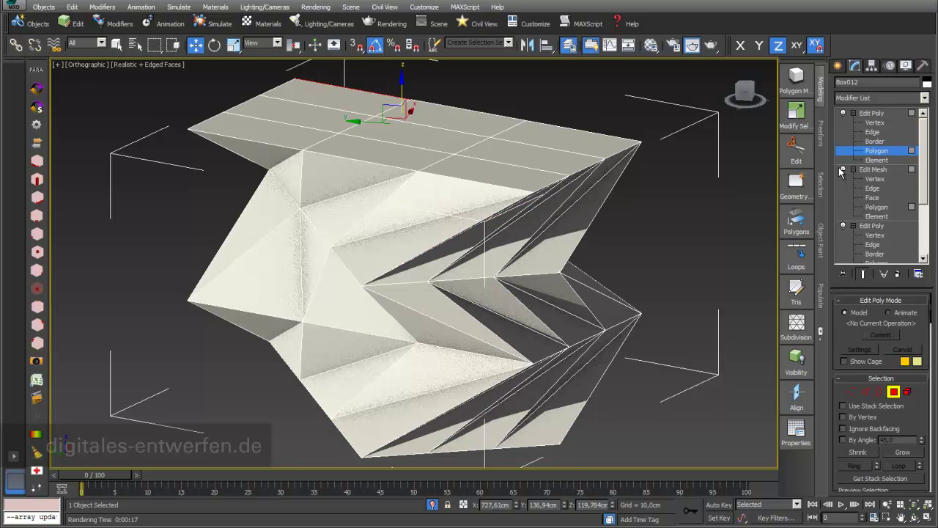
key("ctrl+z")
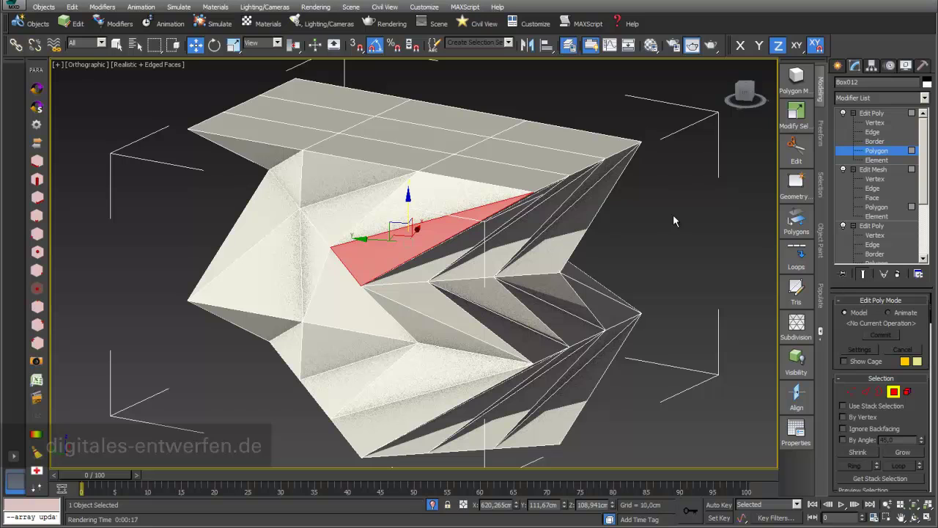
Select all polygons of the twisted box and inset them by polygon to leave narrow strips along every edge.
key("ctrl+a")
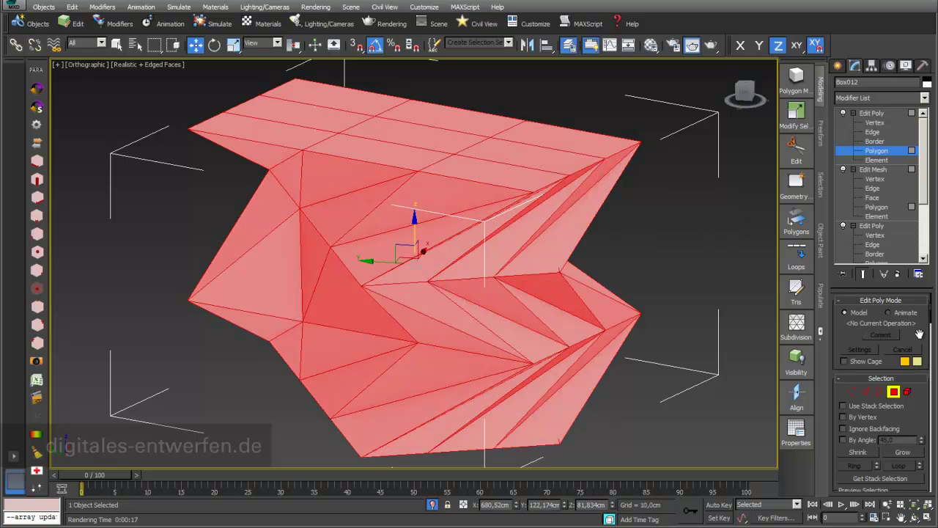
left_click_drag(921, 422, 937, 0)
left_click(919, 433)
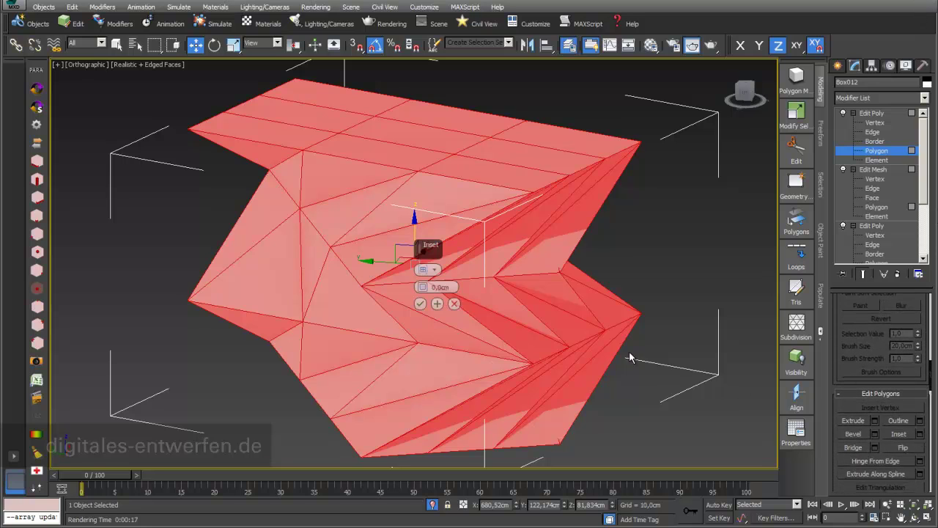
left_click(435, 270)
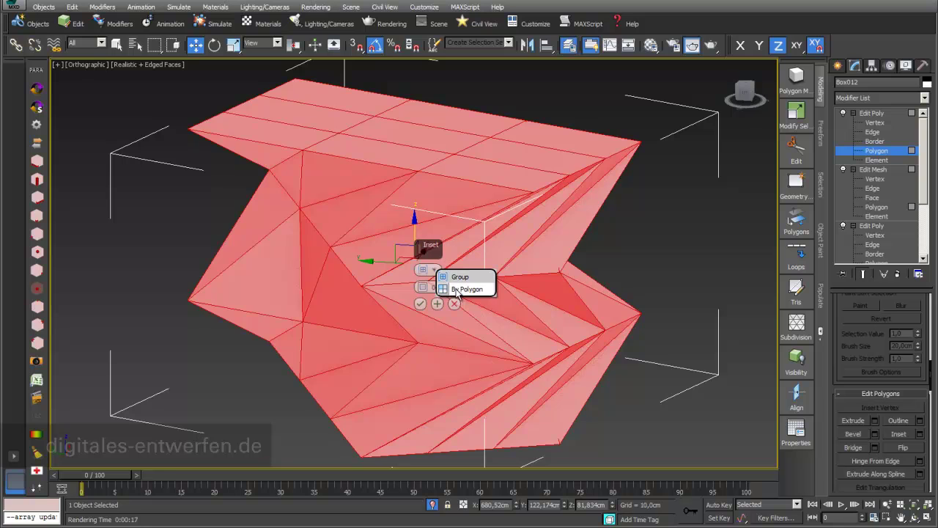
left_click(434, 284)
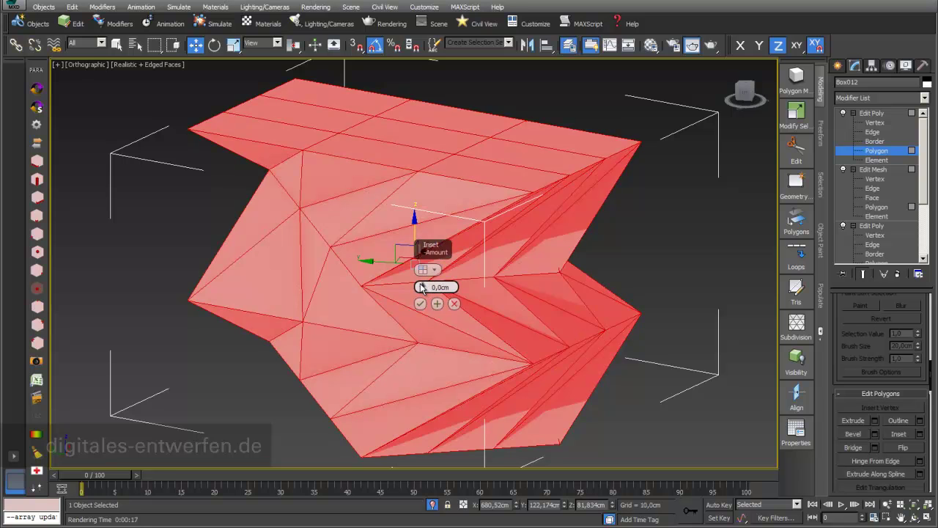
left_click_drag(423, 286, 423, 286)
left_click(419, 303)
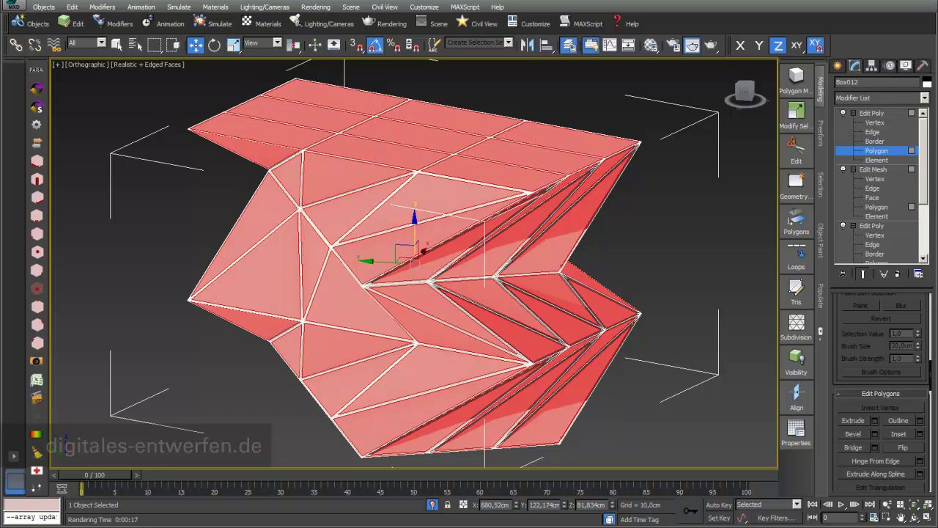
Add a DeleteMesh modifier to remove the selected inner faces and leave only the edge strips.
left_click(924, 100)
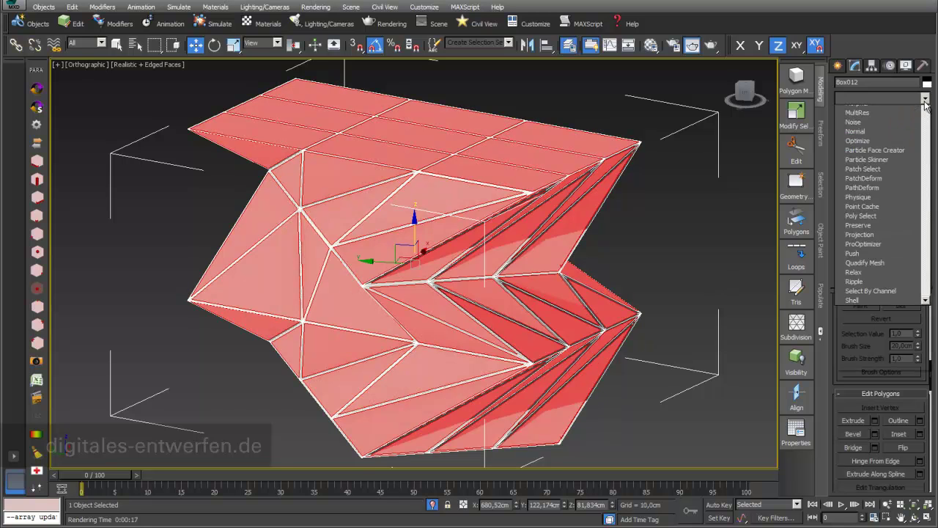
left_click_drag(925, 122, 926, 161)
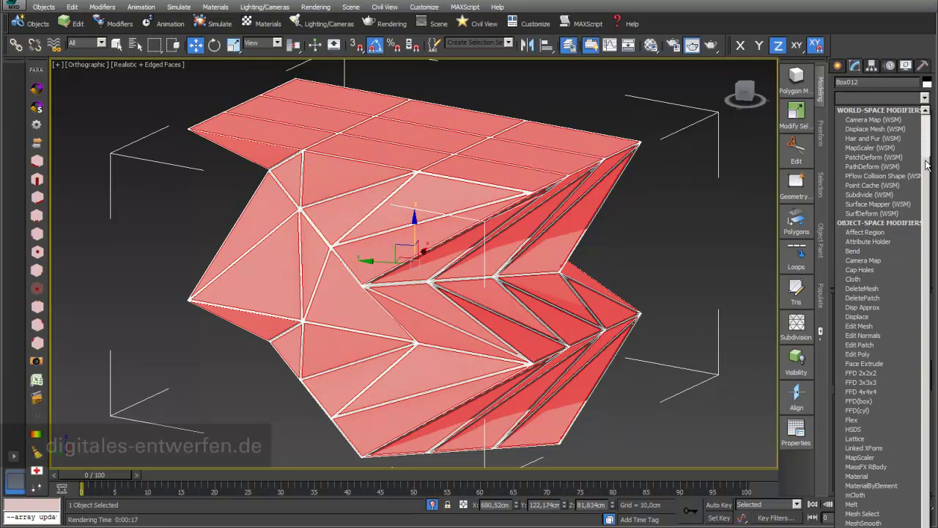
left_click(867, 289)
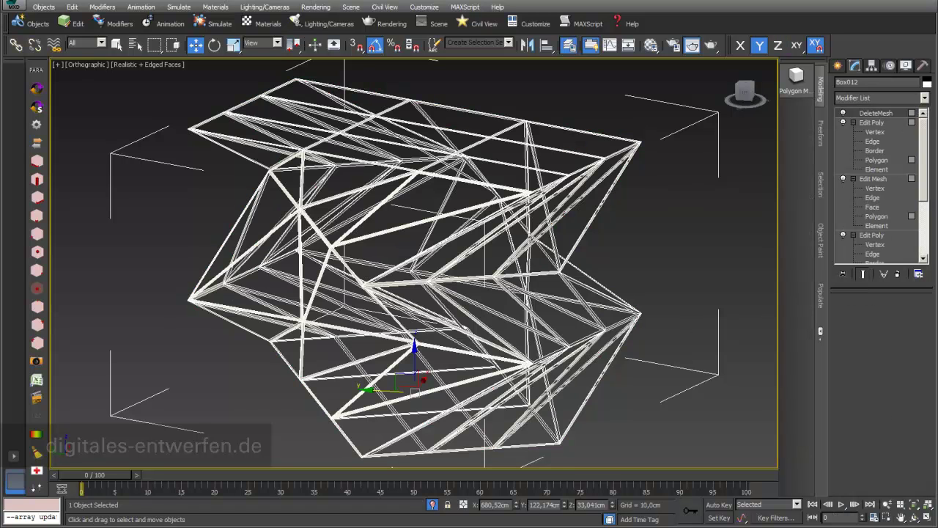
Add a Shell modifier to thicken the strips with an inner amount of 1.99 cm and an outer amount of 2.67 cm.
left_click(924, 99)
left_click_drag(927, 132, 937, 386)
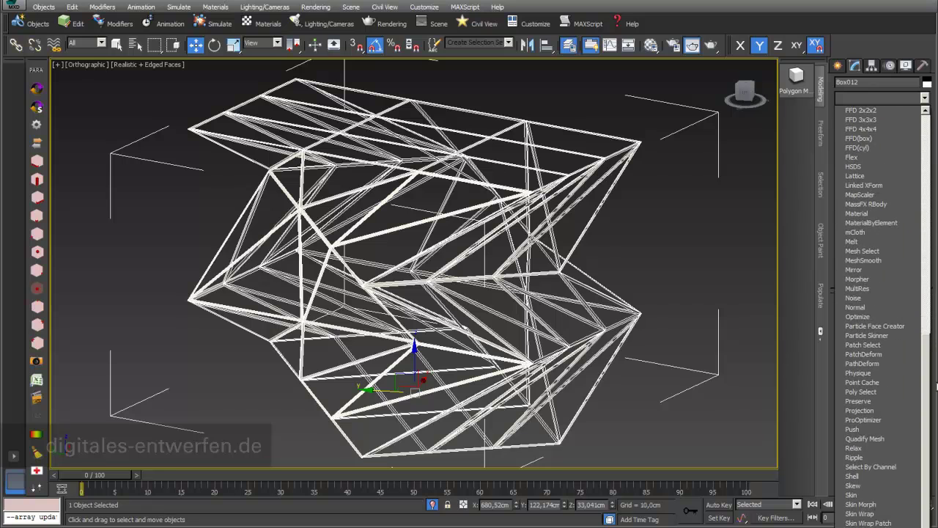
left_click(878, 476)
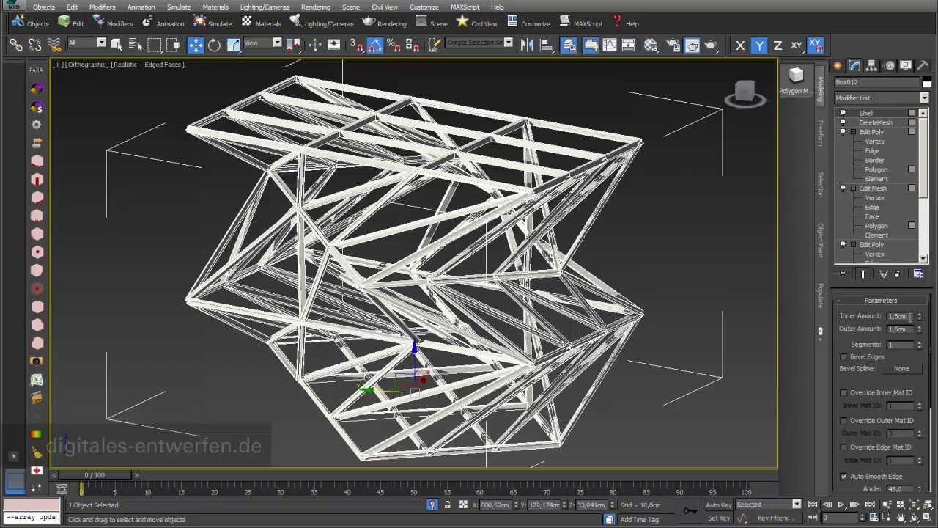
left_click_drag(921, 316, 921, 258)
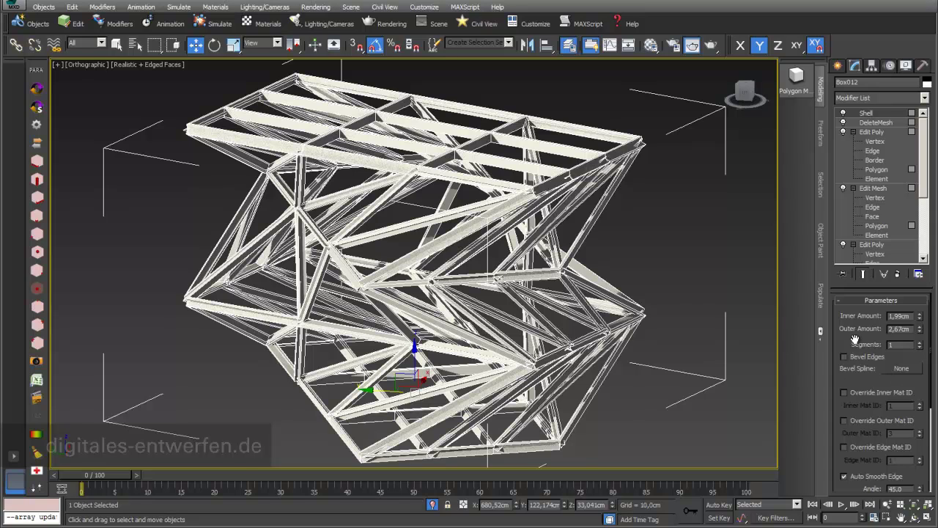
Switch off the Shell modifier and examine the flat strips of the lattice without thickness.
scroll(850, 367, "down", 1)
scroll(850, 364, "up", 1)
left_click(843, 113)
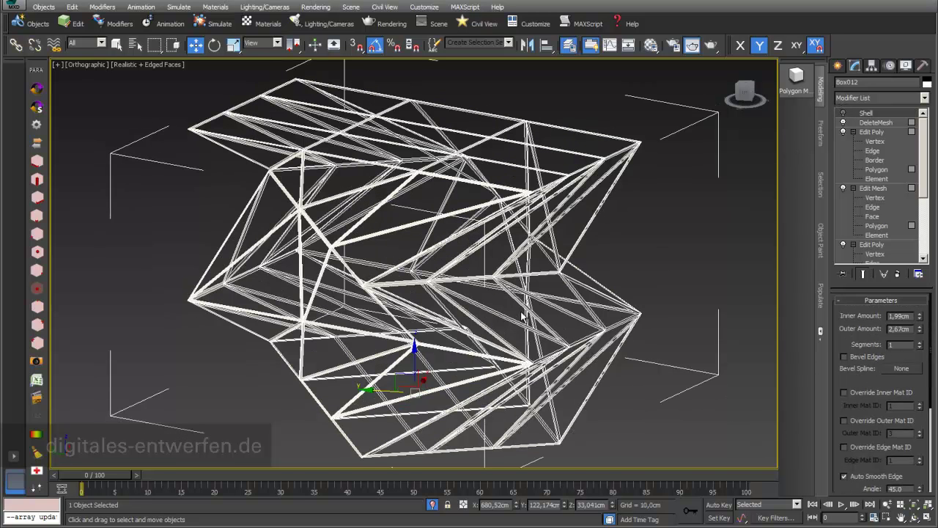
scroll(522, 315, "up", 3)
scroll(522, 314, "down", 4)
scroll(521, 312, "up", 2)
scroll(522, 307, "down", 4)
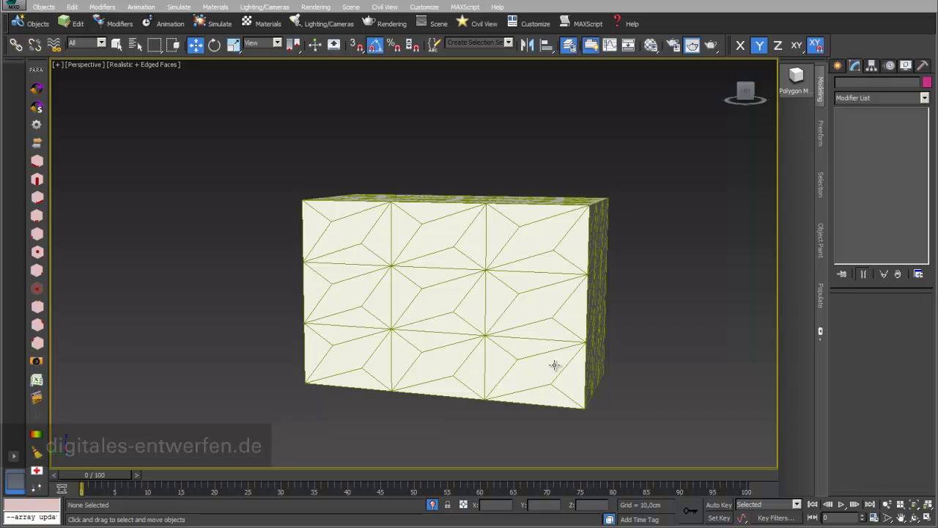
Create a linear shape from all edges of the tessellated straight box at the edge level of Edit Poly.
left_click(555, 365)
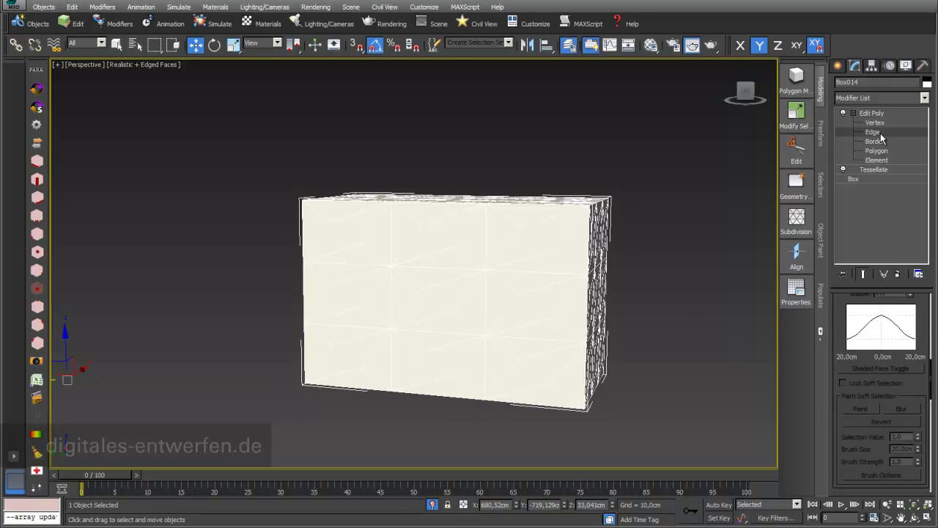
left_click(873, 132)
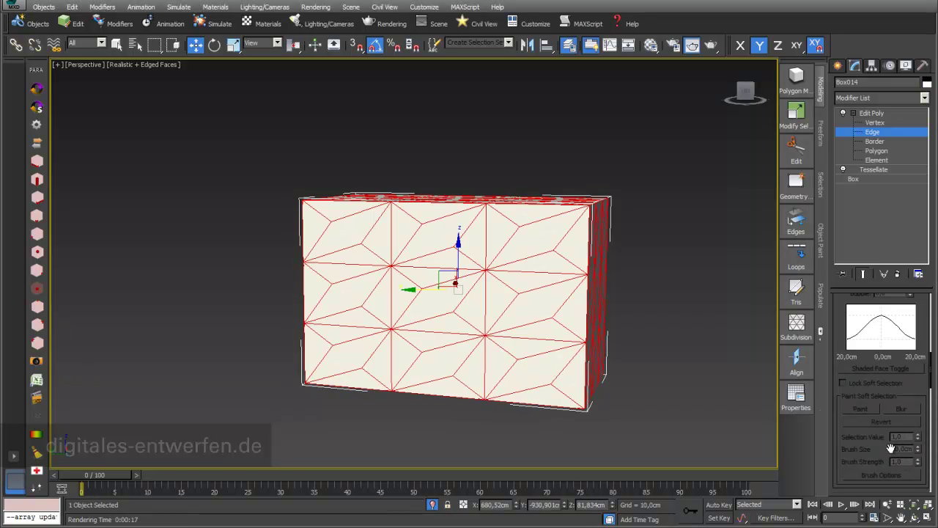
left_click_drag(880, 468, 867, 263)
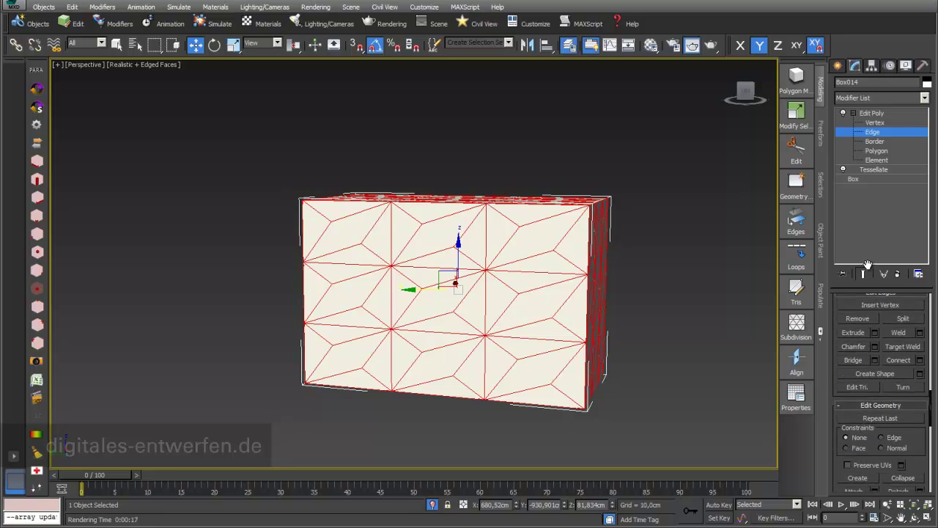
left_click(921, 374)
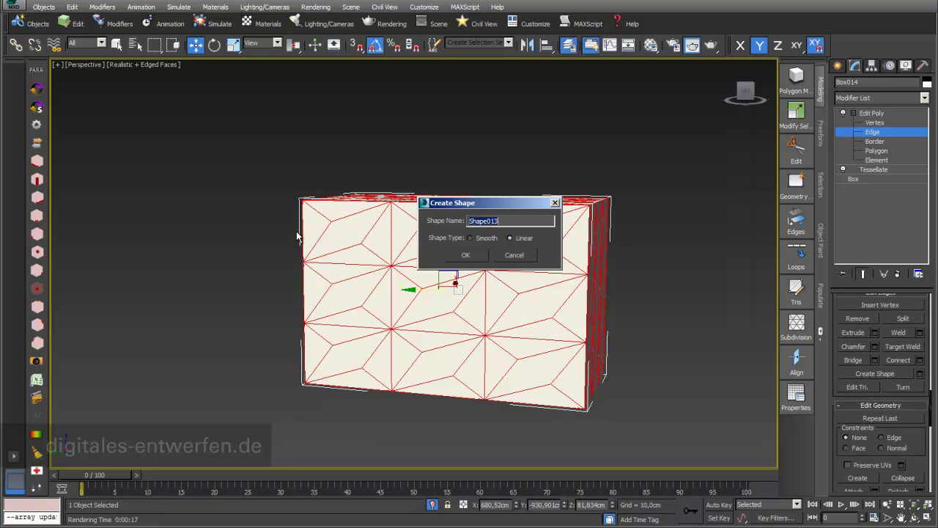
left_click(466, 257)
Leave the edge level and move the tessellated box along the Y axis clear of its lattice shape.
left_click(868, 113)
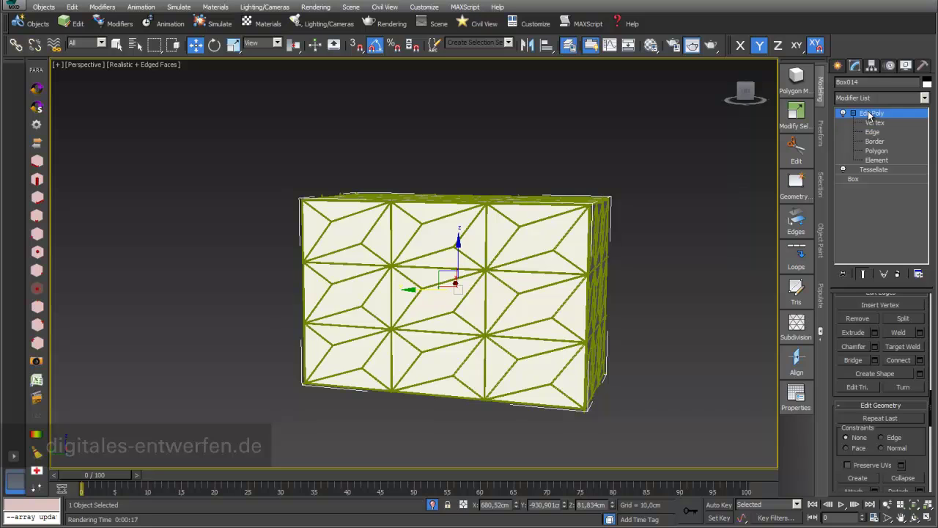
left_click_drag(453, 284, 836, 334)
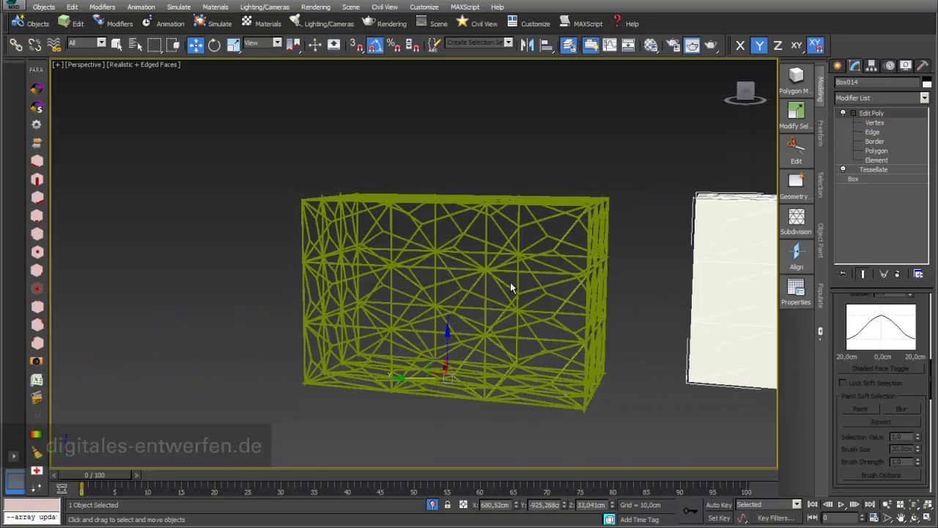
scroll(511, 285, "up", 5)
middle_click_drag(521, 271, 585, 342)
scroll(400, 307, "down", 10)
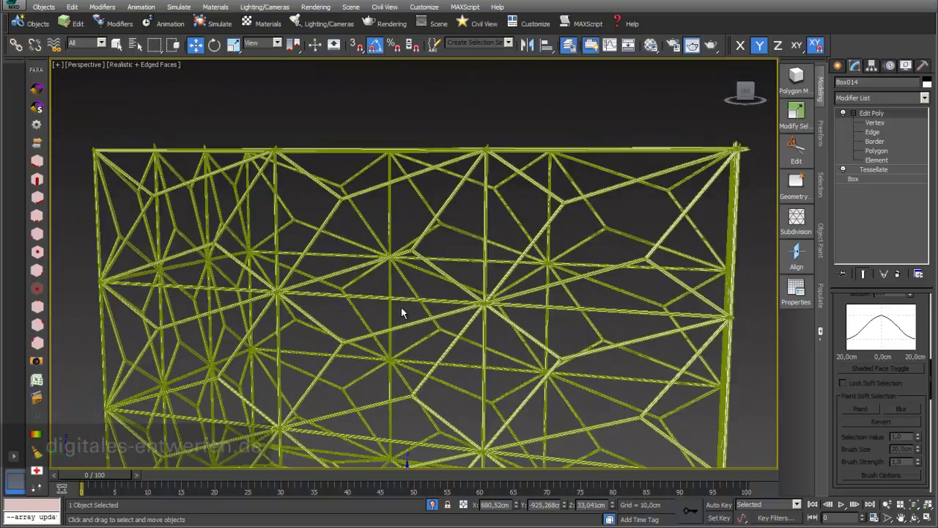
Select the short swept line beside the framed twisted box and bring its Para 3d settings into view.
middle_click_drag(433, 329, 597, 321)
scroll(597, 321, "down", 6)
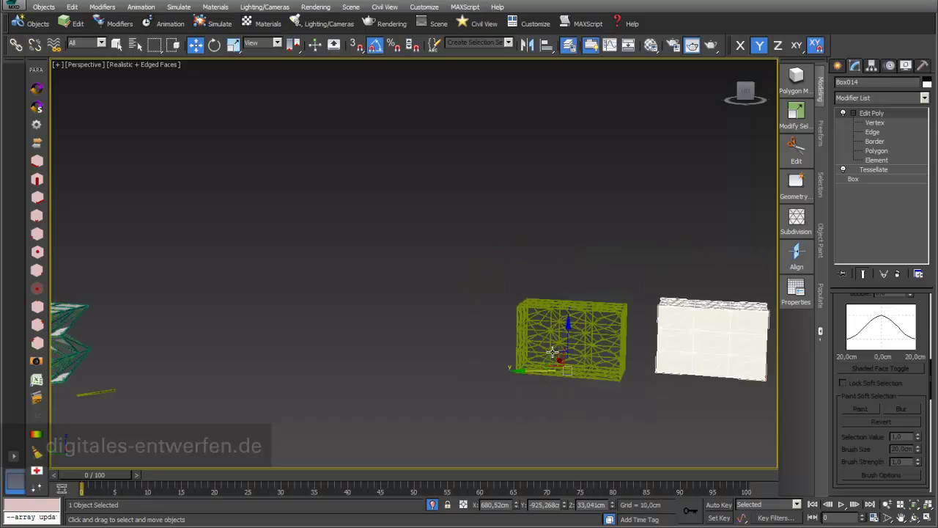
middle_click_drag(145, 348, 491, 348)
scroll(492, 348, "up", 5)
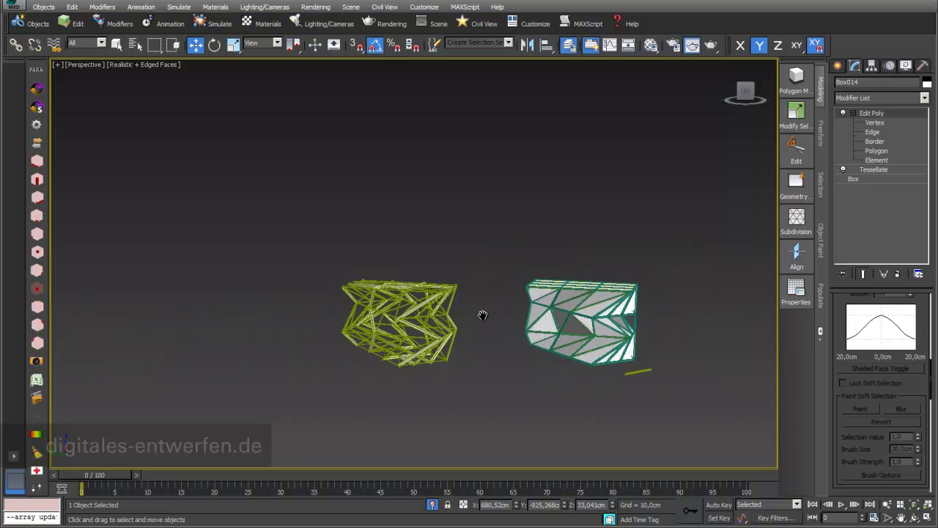
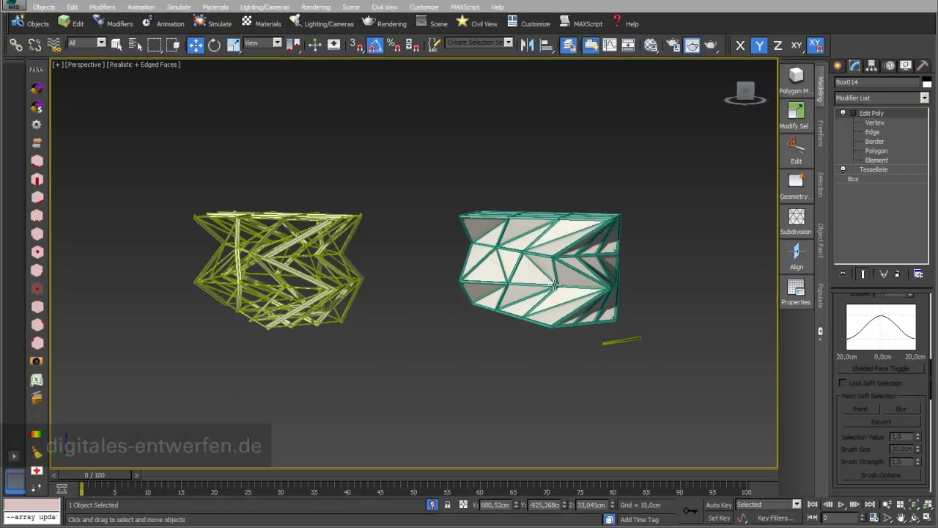
middle_click_drag(561, 299, 474, 295)
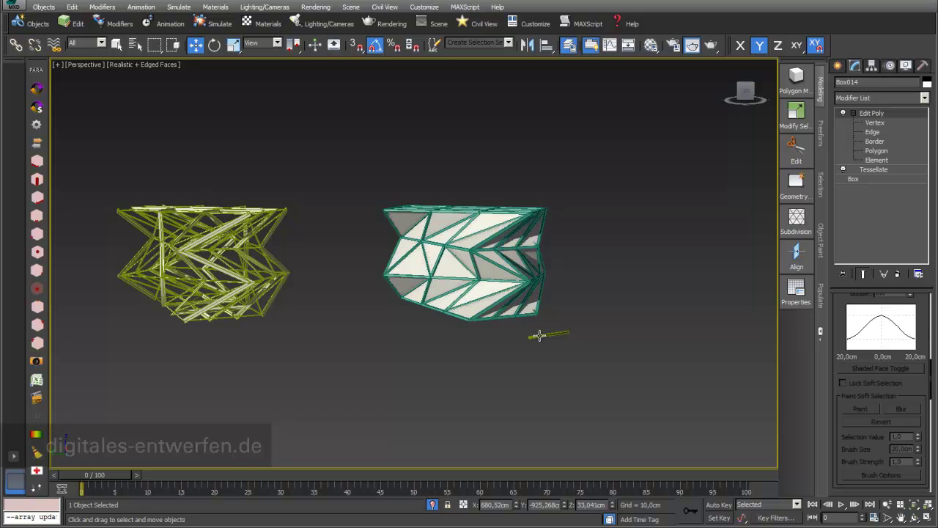
left_click(540, 335)
left_click(485, 273)
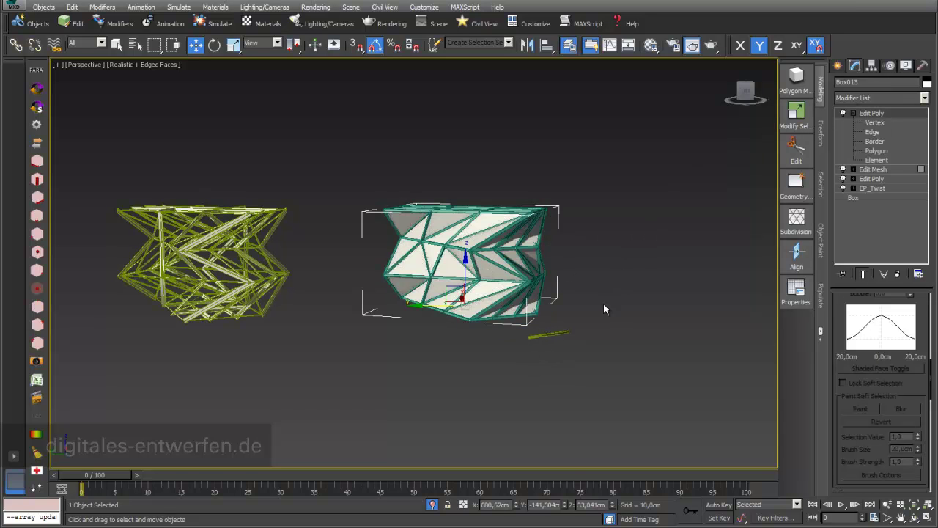
left_click(535, 335)
mouse_move(937, 198)
left_mouse_down()
mouse_move(920, 128)
mouse_move(931, 109)
left_mouse_up()
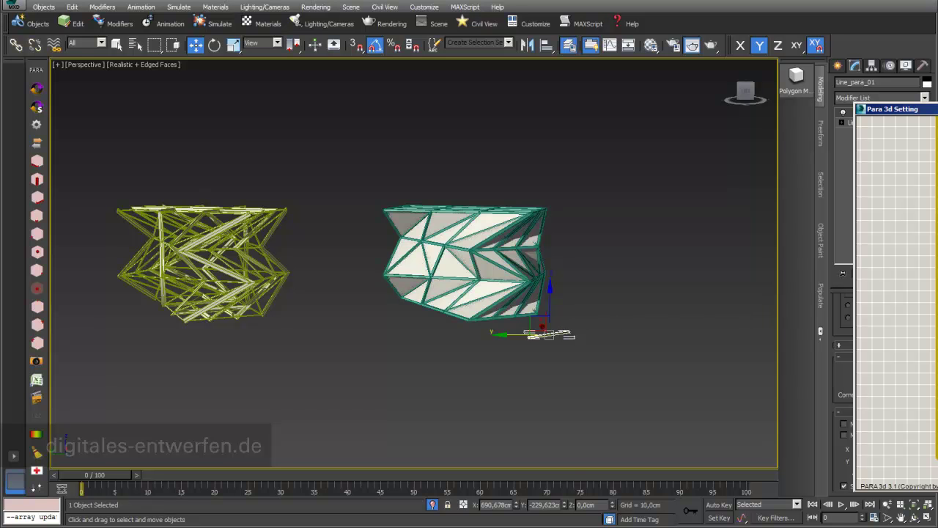
left_click_drag(931, 109, 181, 88)
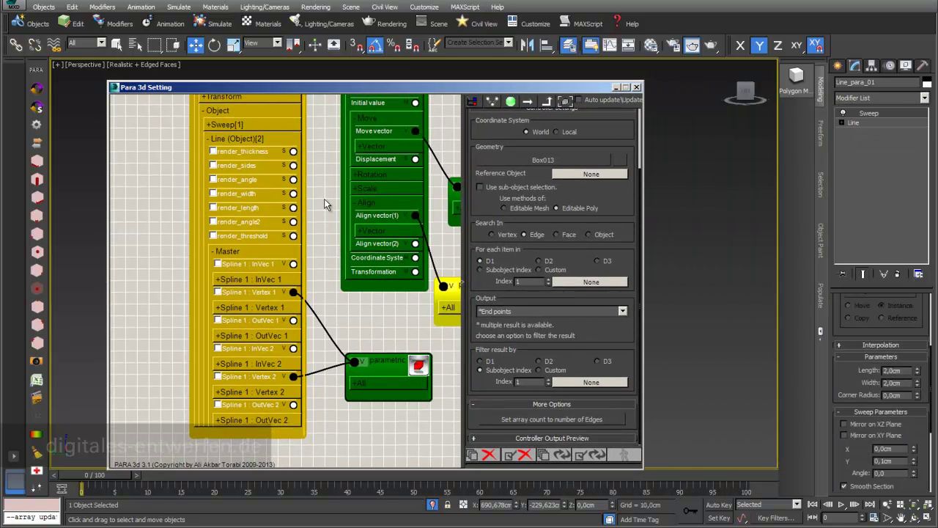
Expand the Sweep and Bar Section parameters of the line's node in the Para 3d graph.
middle_click_drag(318, 226, 209, 244)
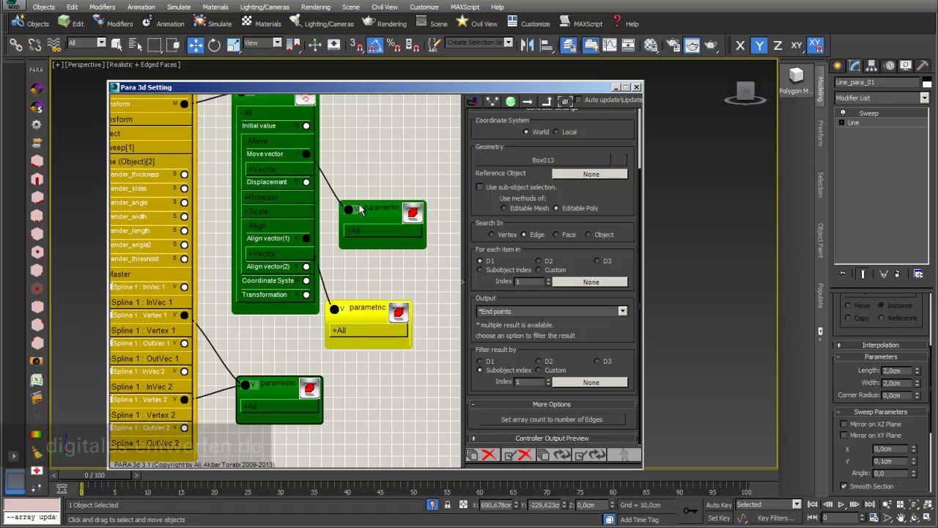
scroll(359, 210, "down", 1)
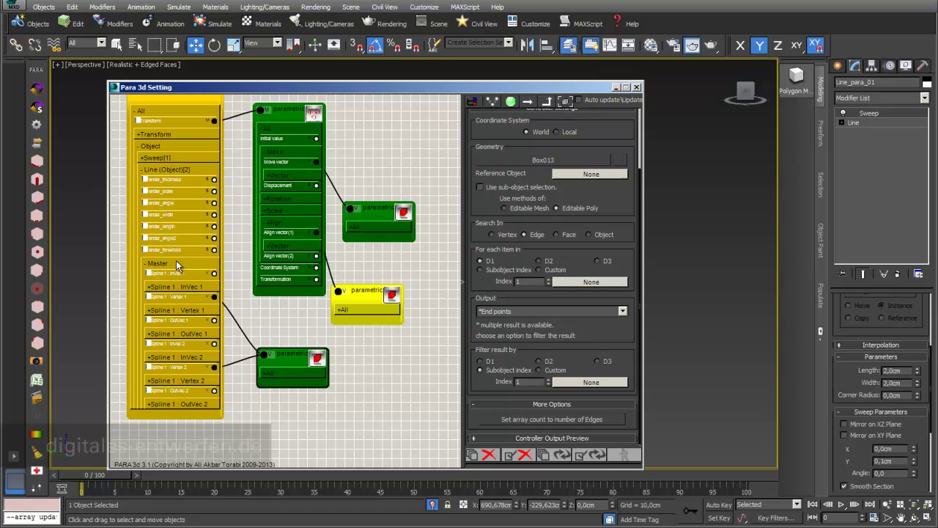
left_click(144, 159)
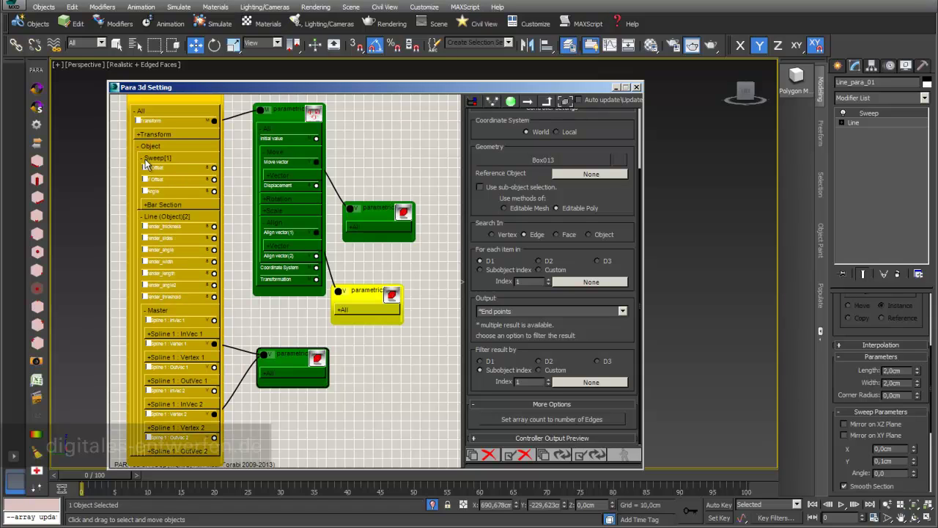
left_click(147, 208)
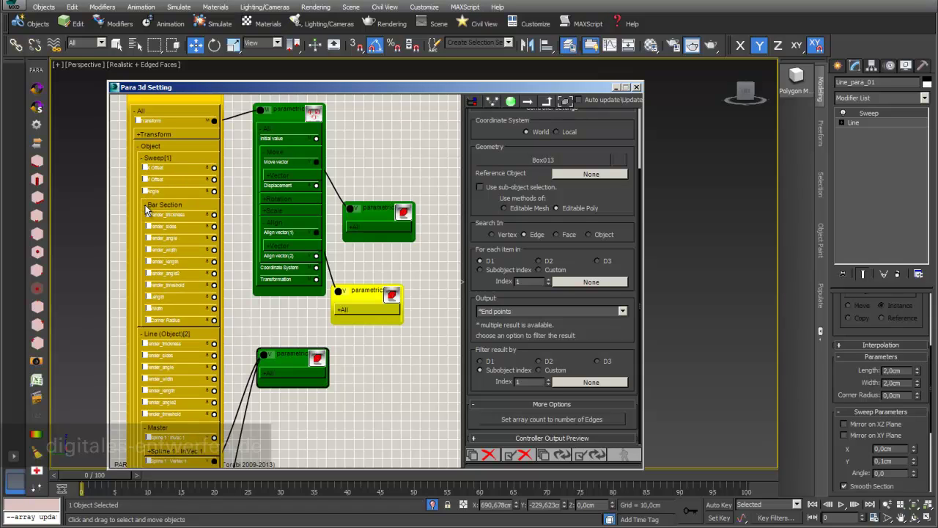
Pick the Bar Section length parameter in the Para 3d graph and select the twisted box inside its frame.
left_click_drag(299, 89, 809, 84)
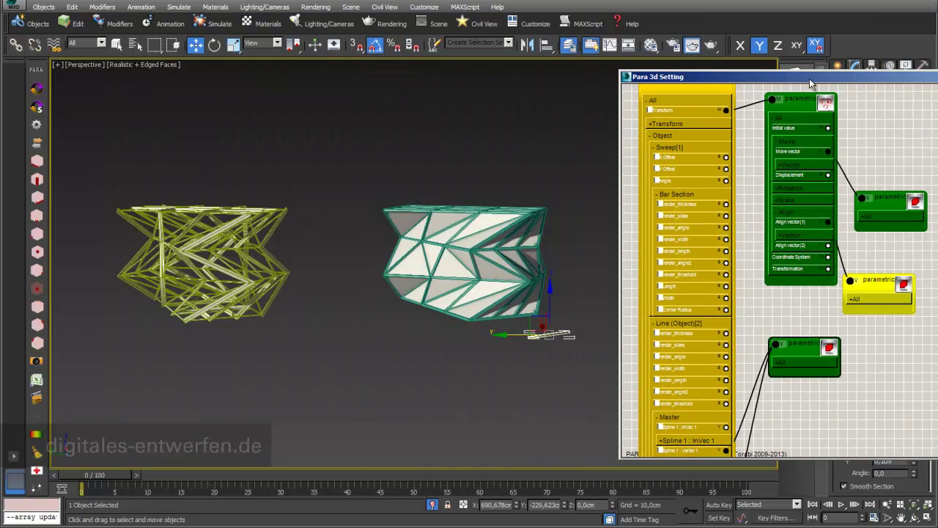
scroll(510, 268, "up", 3)
middle_click_drag(506, 268, 446, 263)
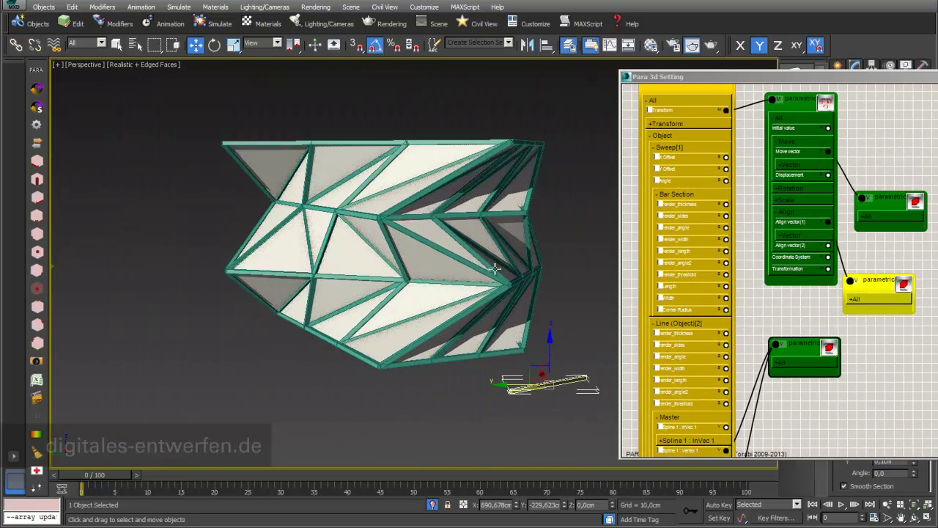
left_click(661, 286)
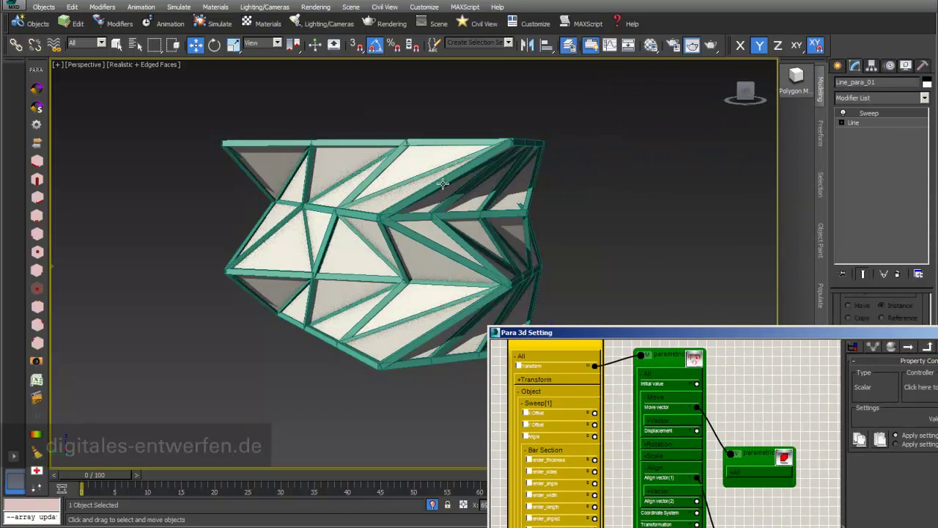
left_click(418, 166)
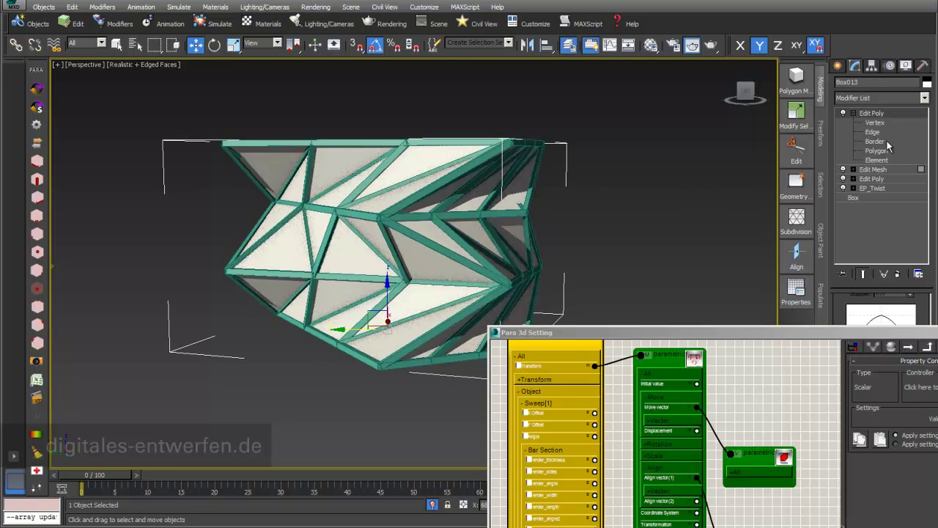
Select the vertices at the upper front corner of the twisted box and enable soft selection with a falloff of 436 cm.
left_click(880, 125)
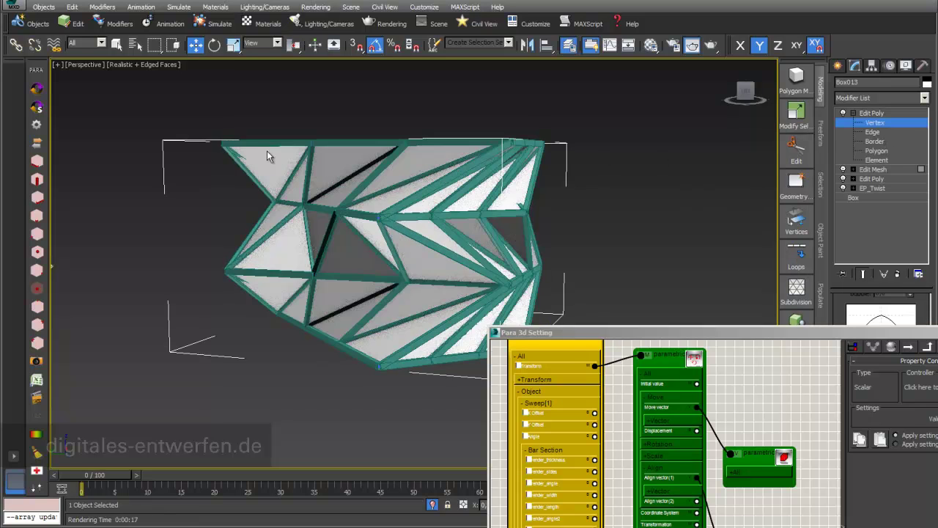
left_click_drag(246, 157, 249, 161)
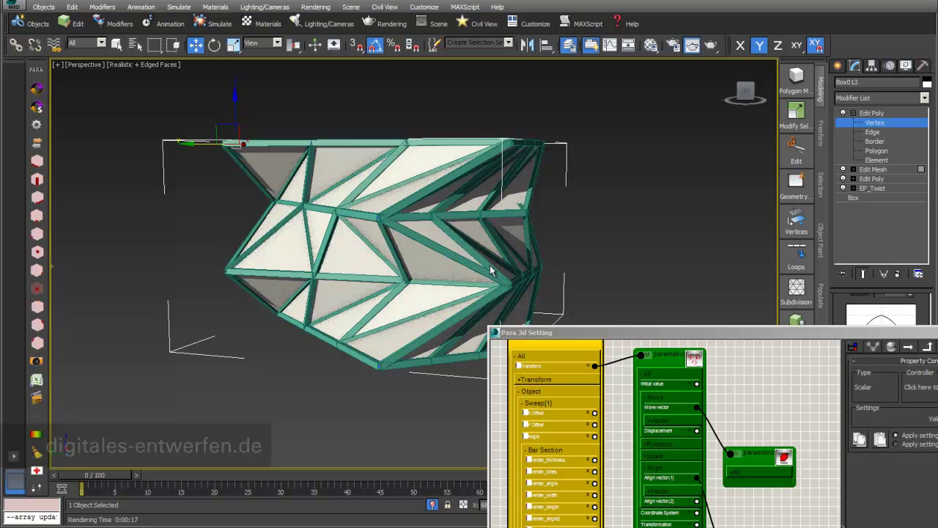
left_click(906, 322)
left_click_drag(819, 323, 821, 478)
left_click(843, 387)
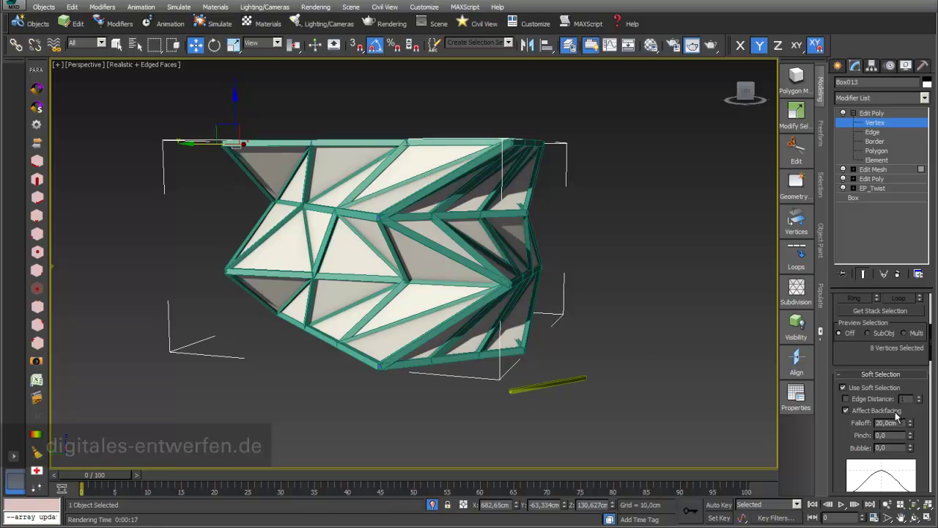
mouse_move(911, 423)
left_mouse_down()
mouse_move(887, 116)
mouse_move(731, 131)
left_mouse_up()
Raise the softly selected vertices along the Z axis and leave the vertex level, clearing the Para 3d window off the model.
left_click_drag(386, 182, 389, 91)
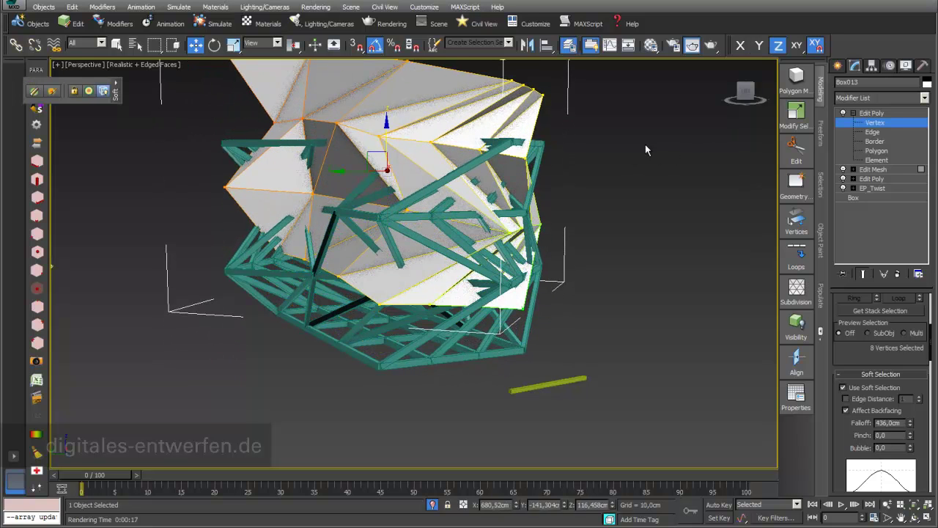
left_click(882, 124)
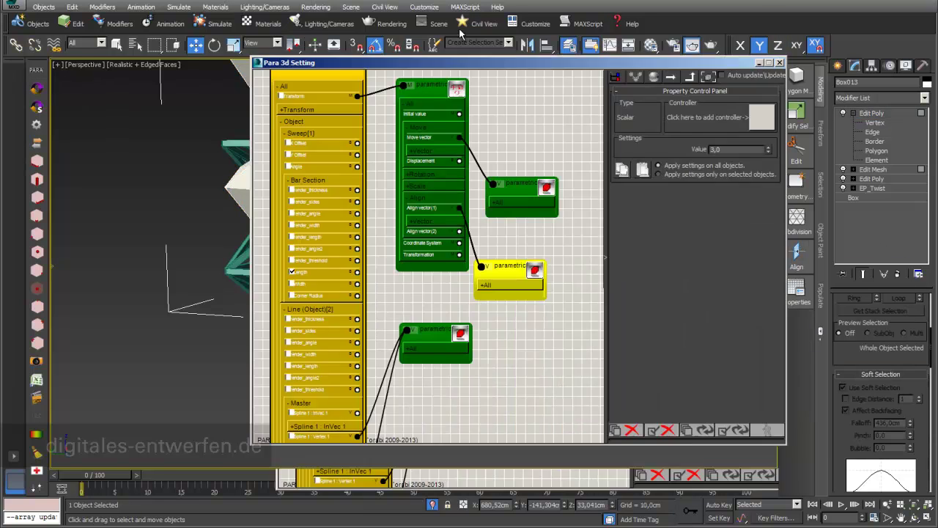
left_click_drag(461, 63, 408, 17)
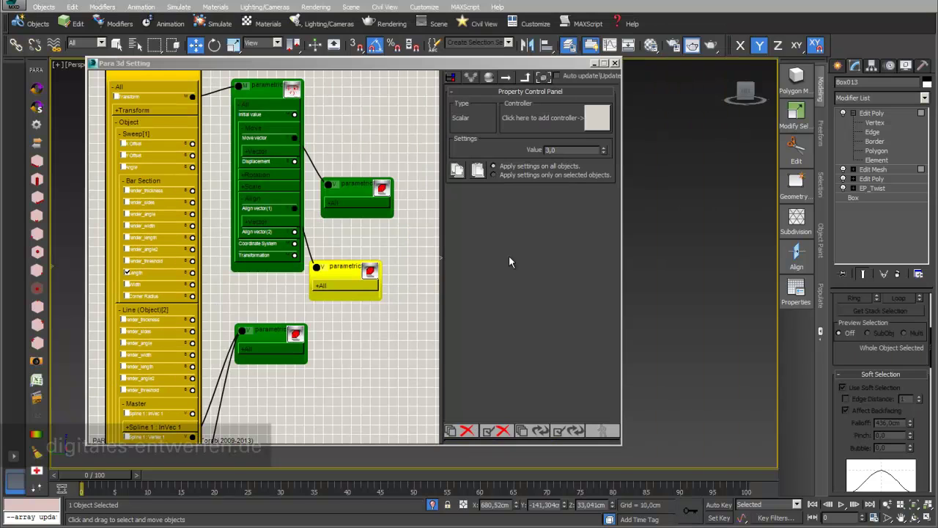
left_click_drag(483, 63, 716, 484)
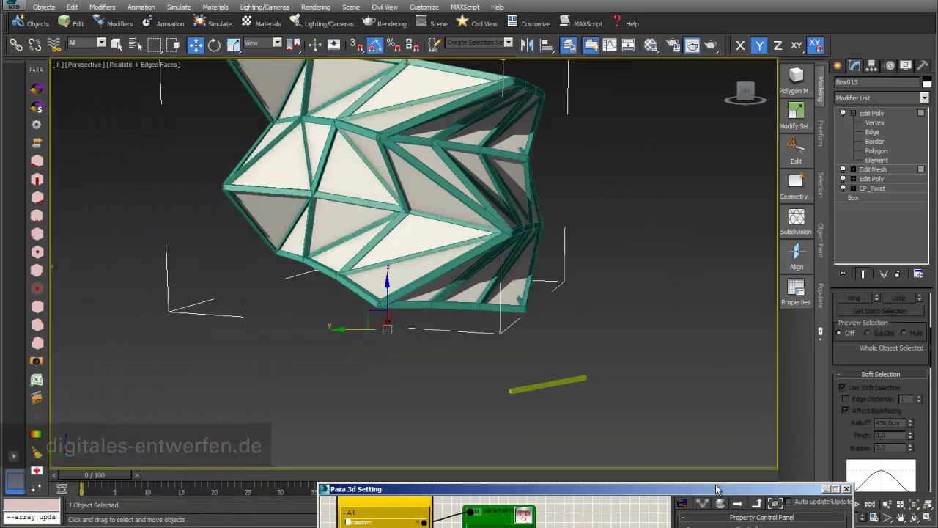
middle_click_drag(438, 195, 458, 304, "alt")
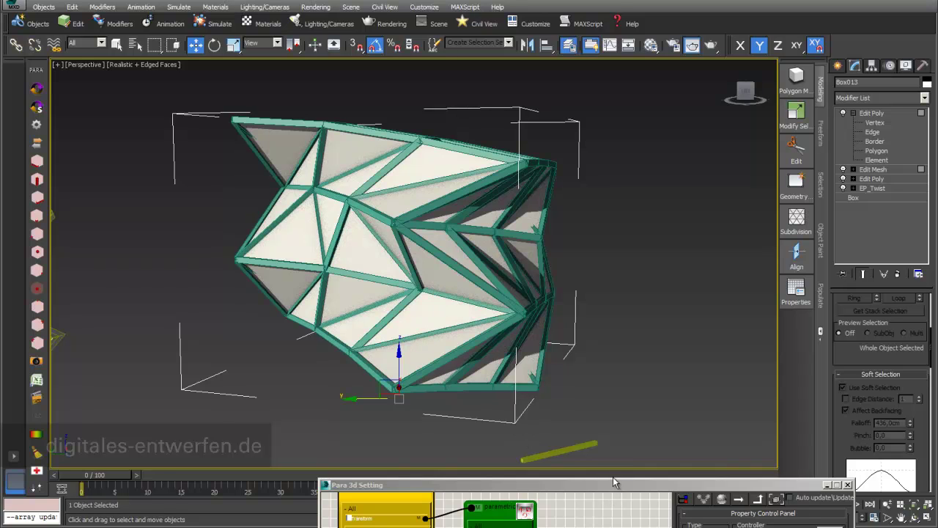
Change the Sweep section of the short line below the box to Pipe with a radius of 2 cm.
left_click_drag(615, 482, 611, 493)
middle_click_drag(566, 449, 545, 396)
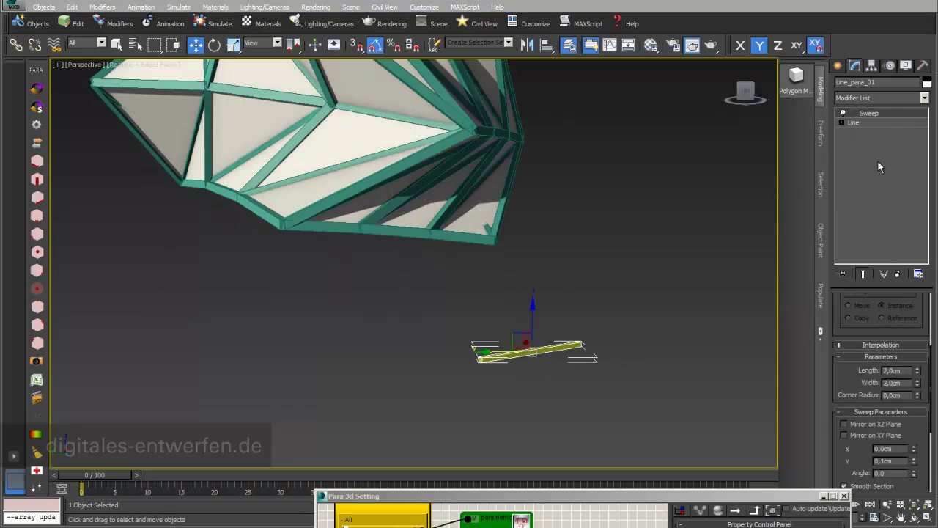
scroll(912, 328, "up", 5)
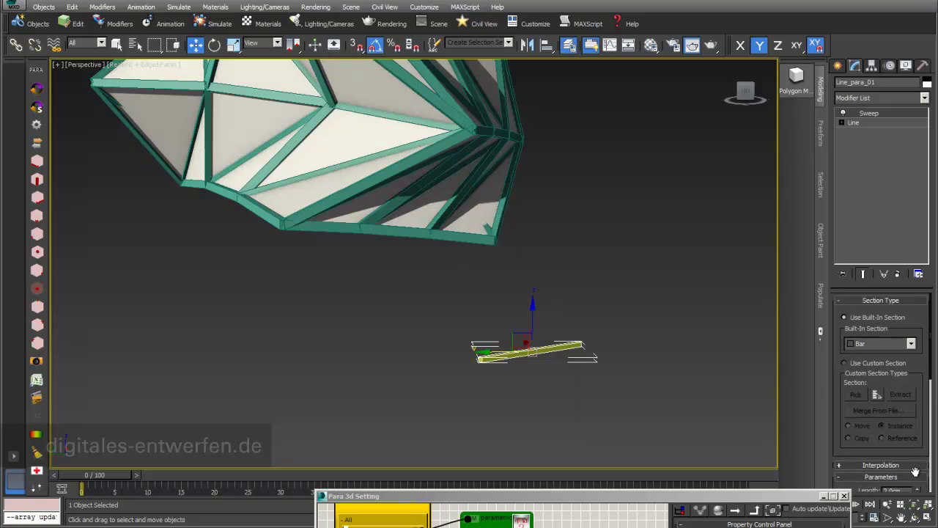
left_click(912, 344)
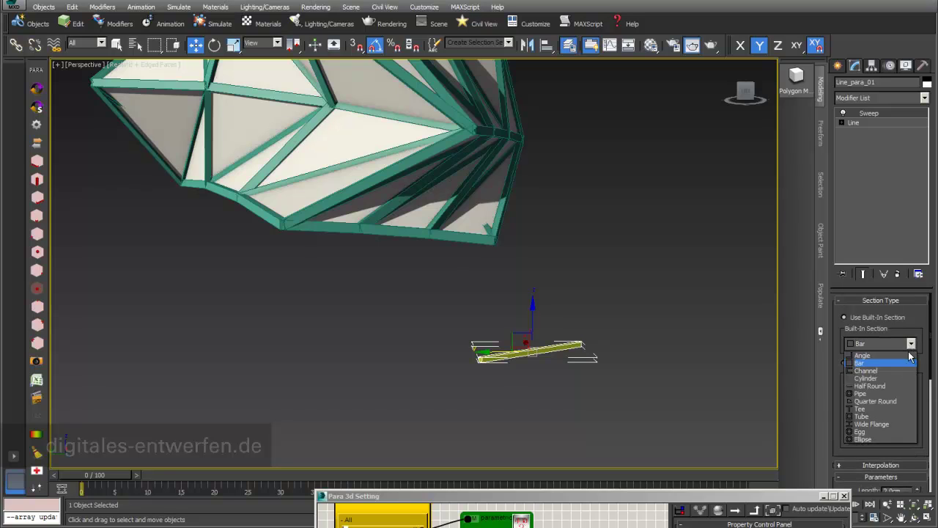
left_click(878, 394)
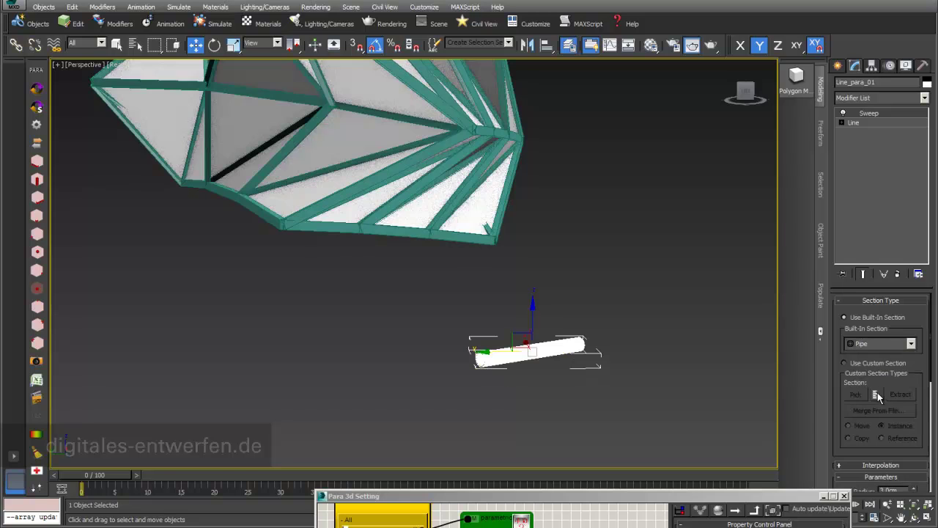
scroll(910, 445, "down", 3)
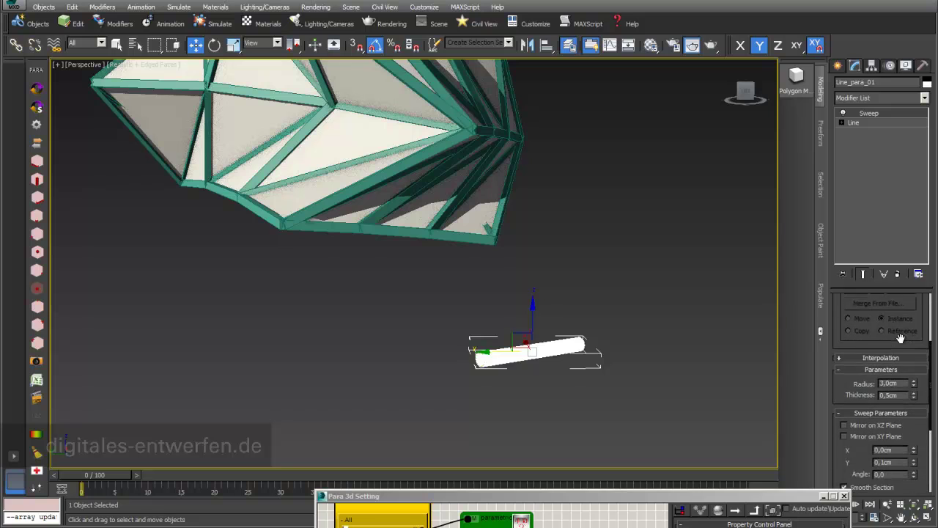
left_click_drag(908, 368, 872, 367)
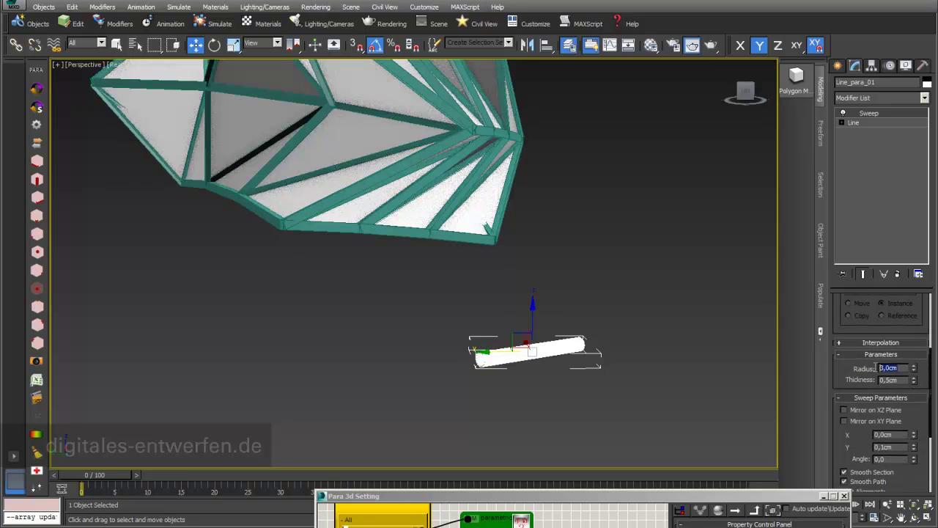
type("2")
key("Return")
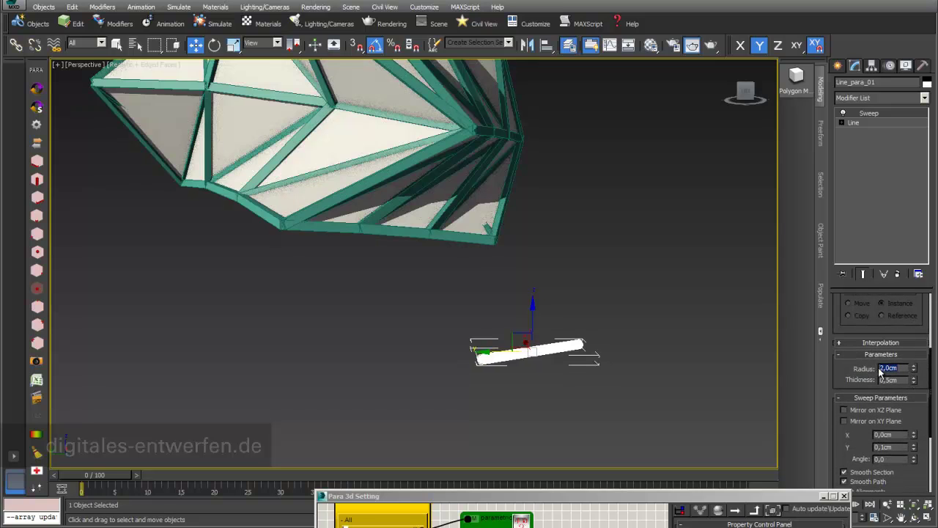
Select the line's parametric array from the Para 3d graph and pick the pipe-shaped line as its new source object.
middle_click_drag(396, 225, 402, 269)
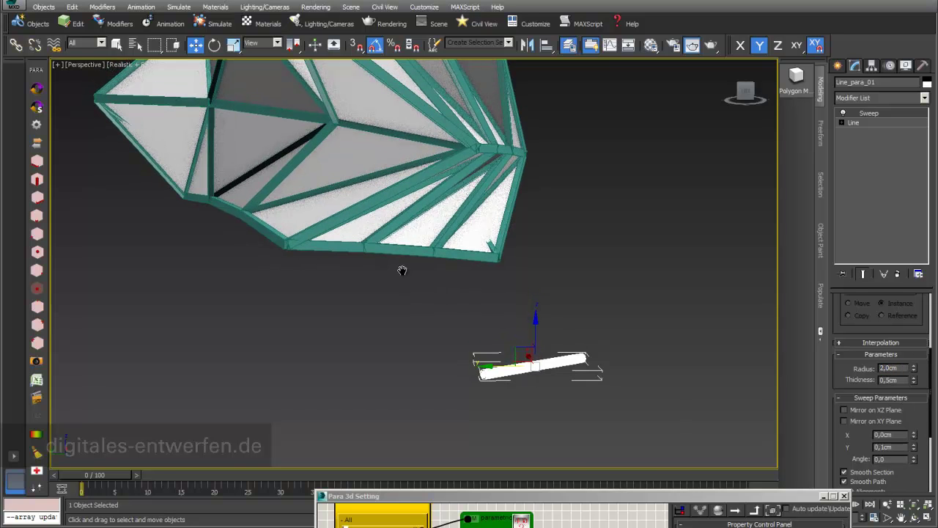
double_click(684, 496)
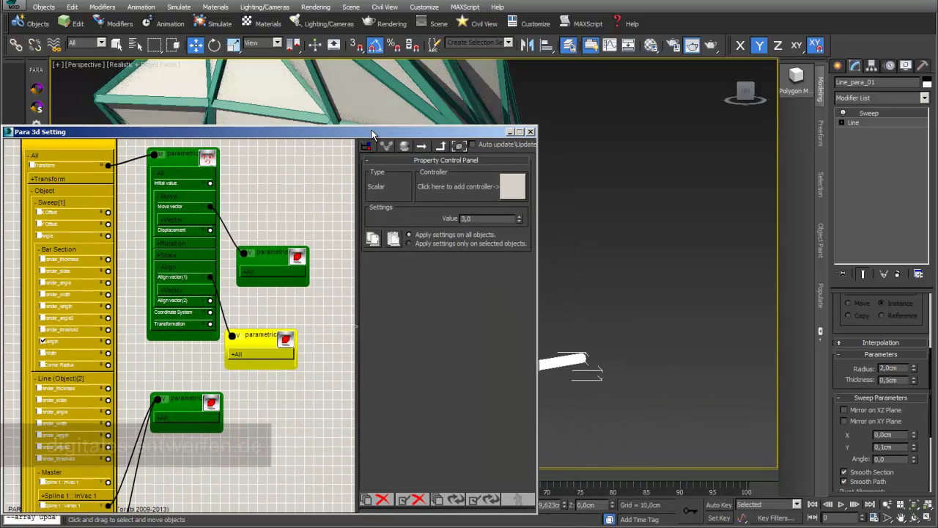
left_click(459, 148)
left_click_drag(483, 133, 343, 430)
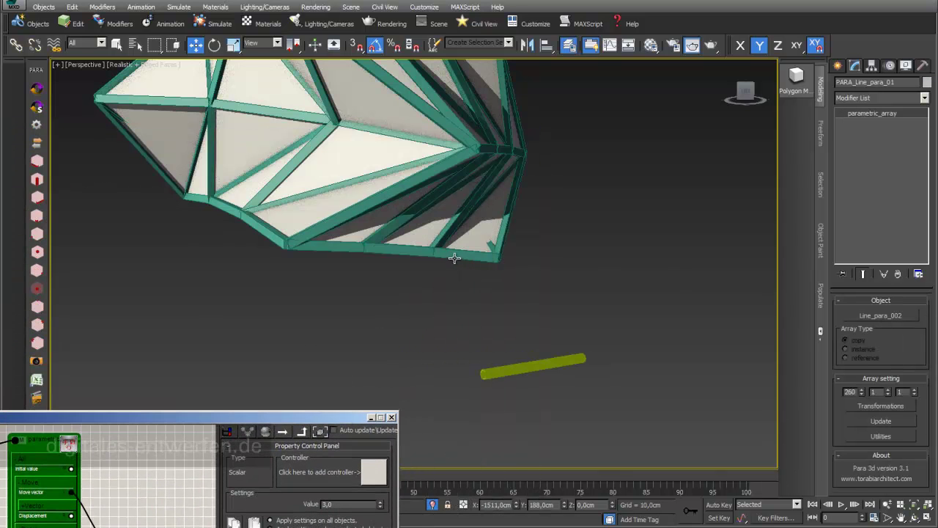
left_click(906, 319)
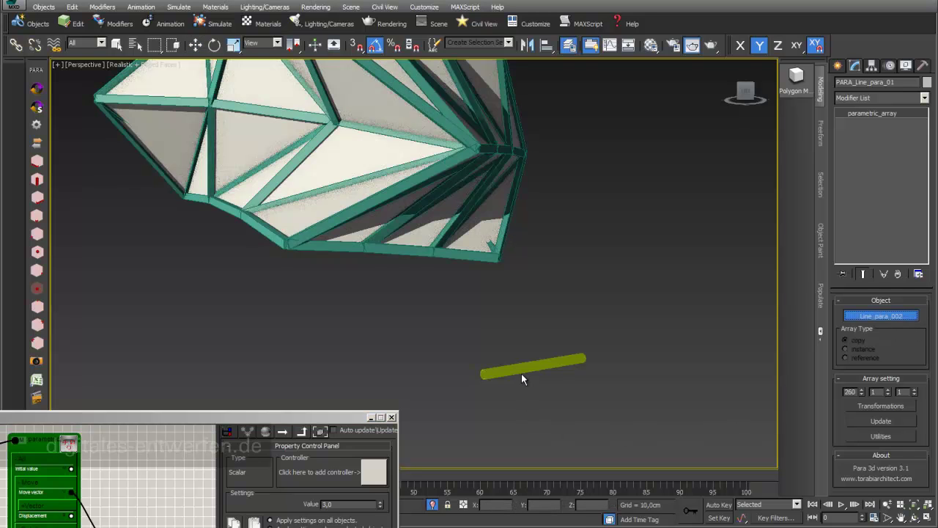
left_click(521, 368)
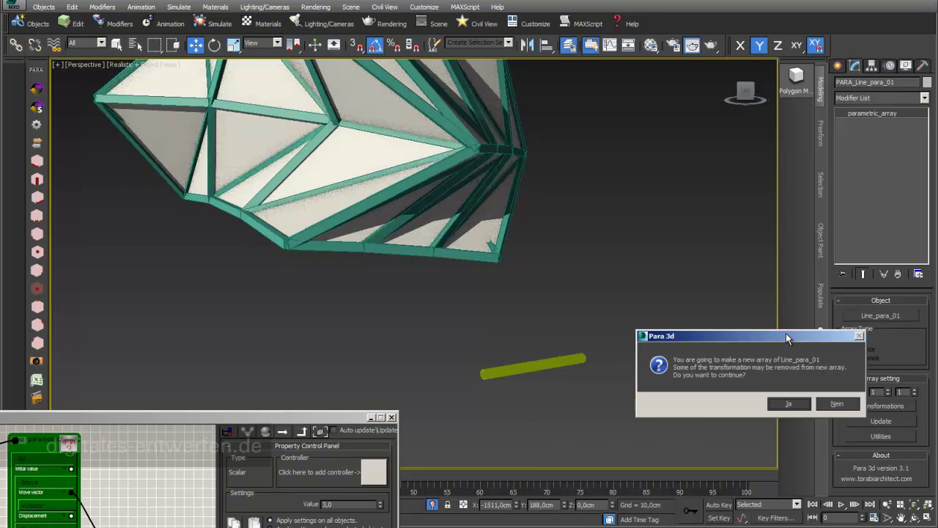
Confirm the new array with transformations applied to the line's vertices and discard the objects of the old array.
left_click_drag(786, 333, 678, 202)
left_click(682, 273)
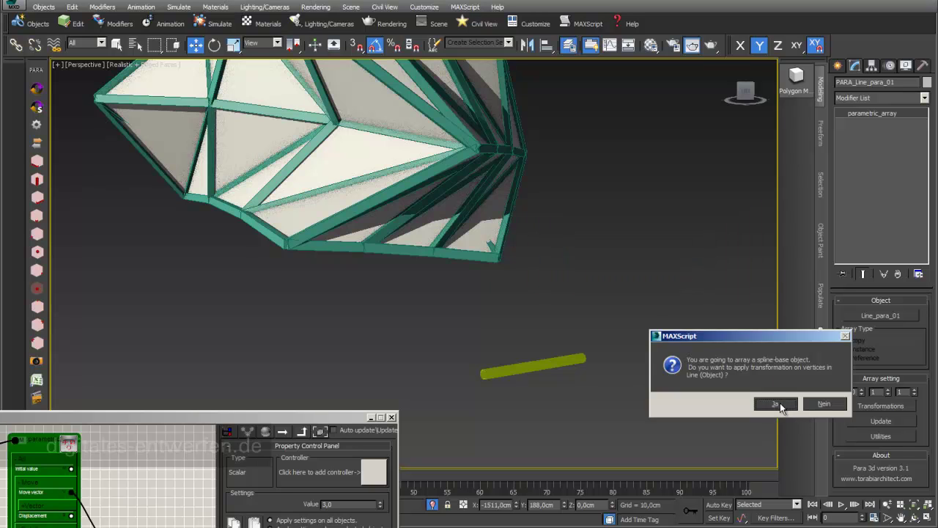
left_click(778, 405)
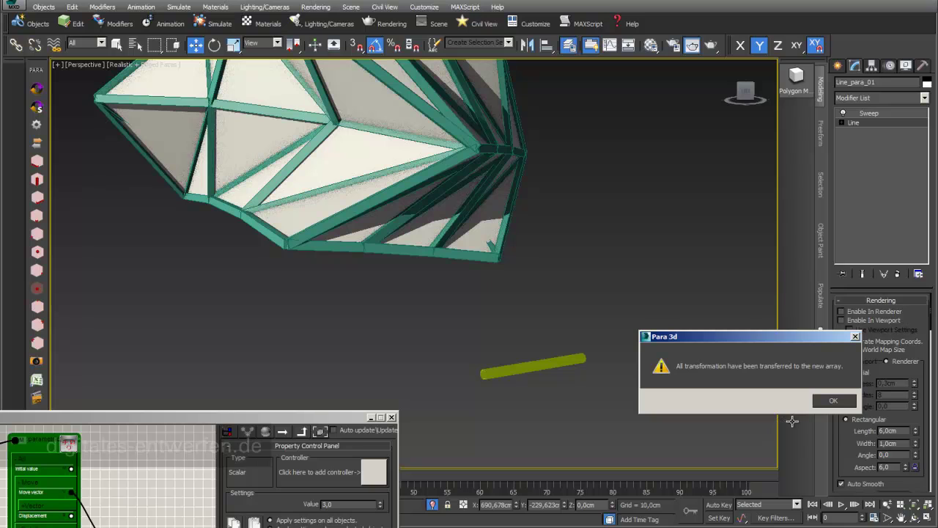
key("Return")
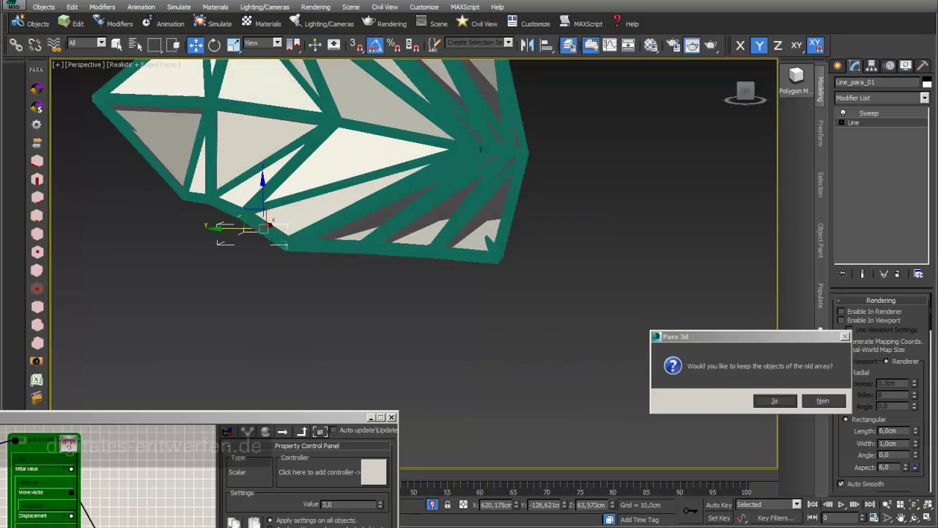
left_click(820, 400)
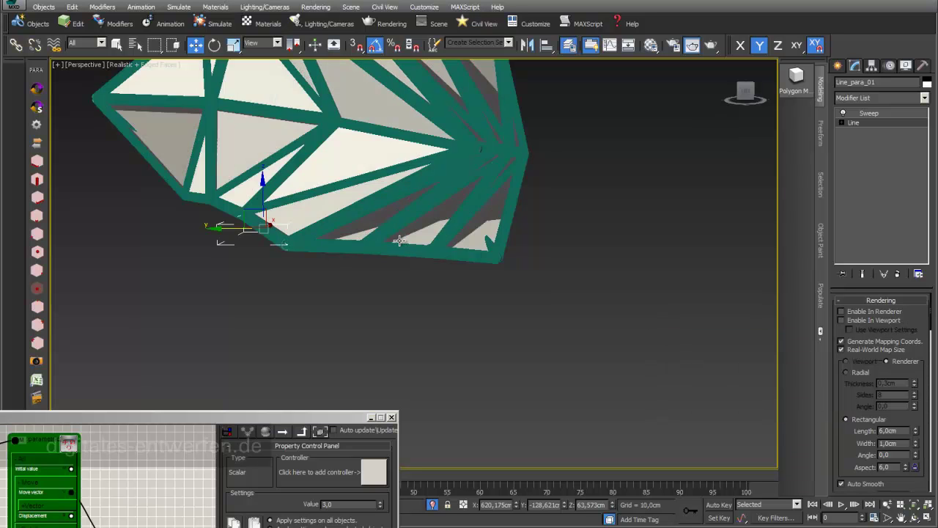
Examine the pipe joints and the overall shape of the rebuilt lattice around the twisted box.
scroll(400, 239, "up", 3)
mouse_move(400, 239)
middle_mouse_down()
mouse_move(496, 327)
mouse_move(628, 382)
middle_mouse_up()
scroll(523, 342, "up", 1)
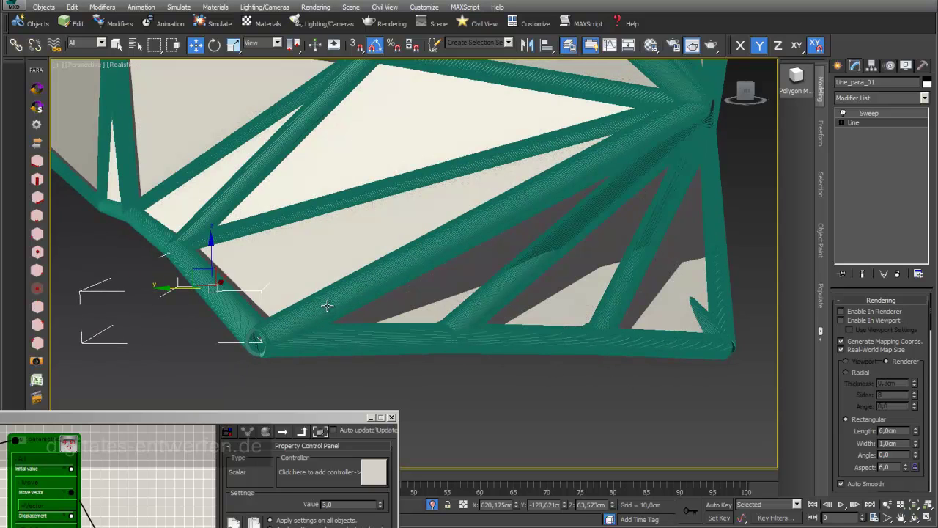
middle_click_drag(335, 310, 333, 318)
scroll(334, 318, "down", 8)
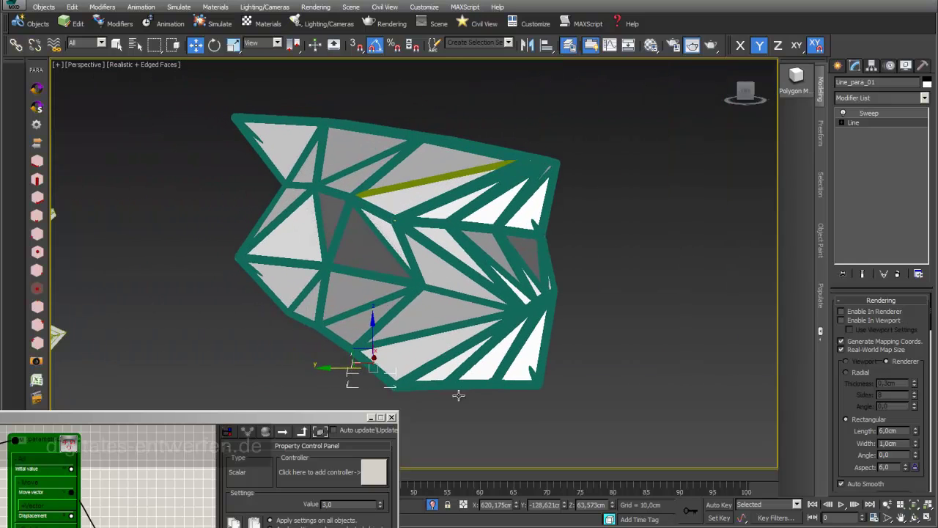
left_click(914, 517)
left_click_drag(392, 353, 346, 320)
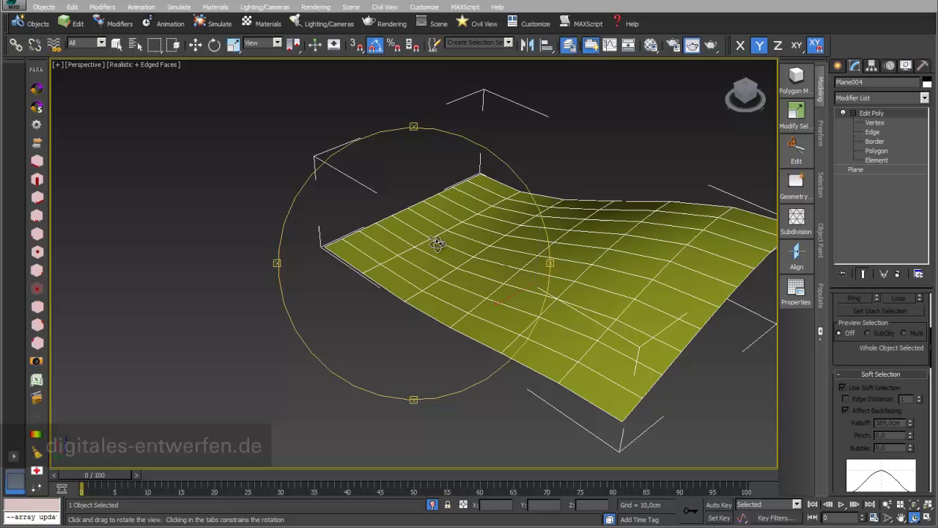
left_click_drag(435, 241, 242, 288)
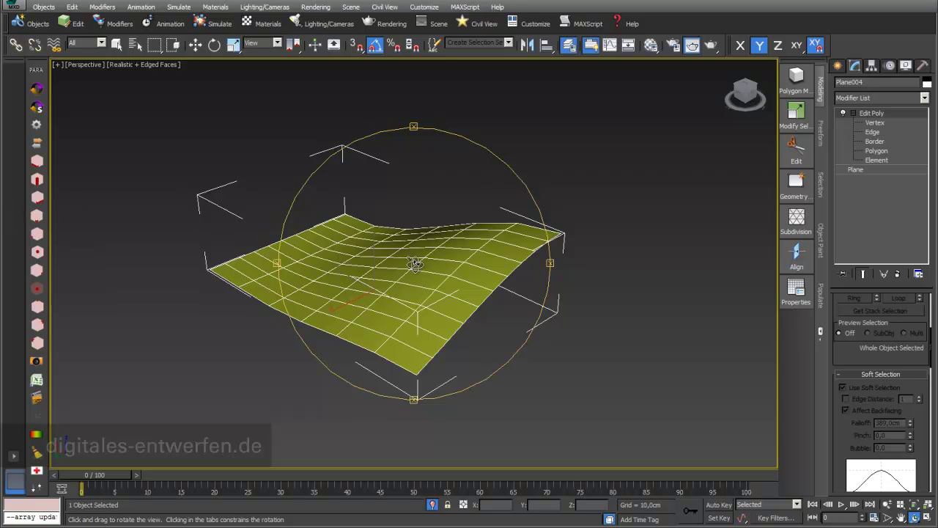
left_click_drag(392, 271, 469, 296)
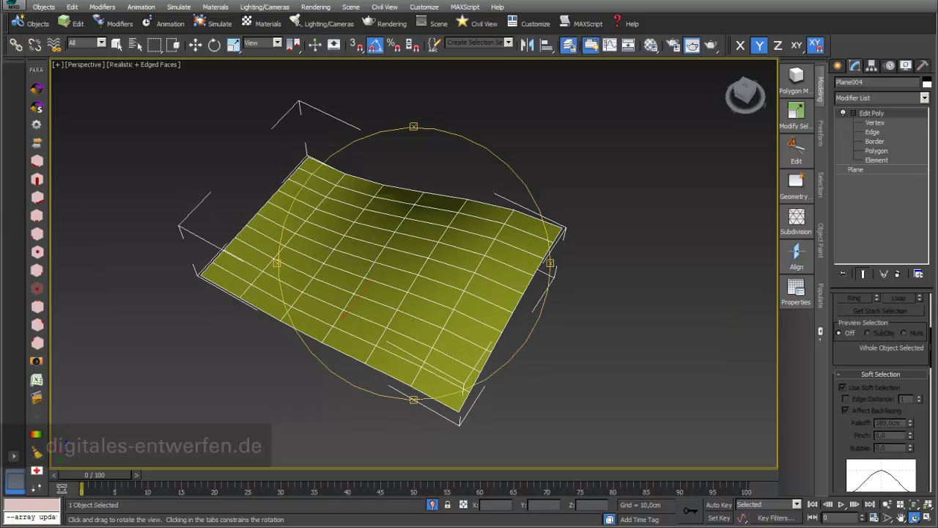
left_click_drag(495, 256, 349, 212)
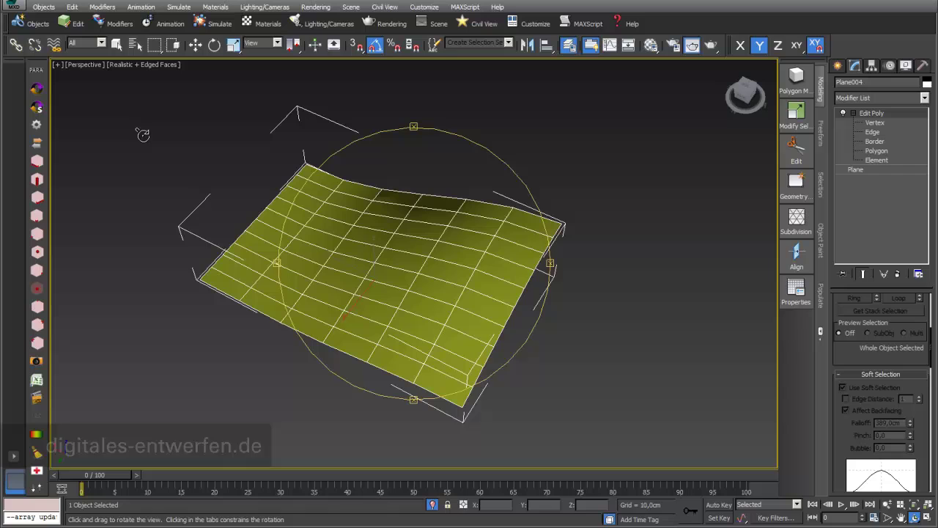
left_click(36, 71)
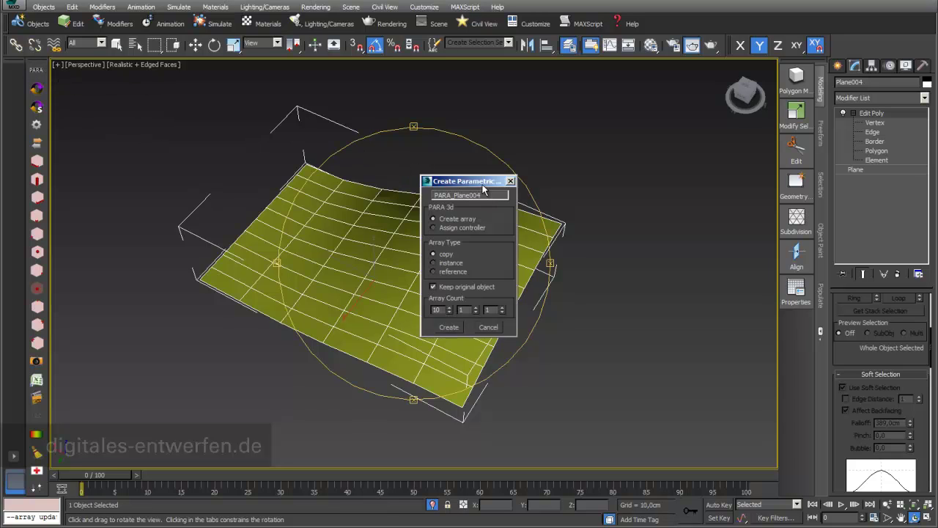
left_click_drag(482, 181, 529, 172)
left_click(535, 320)
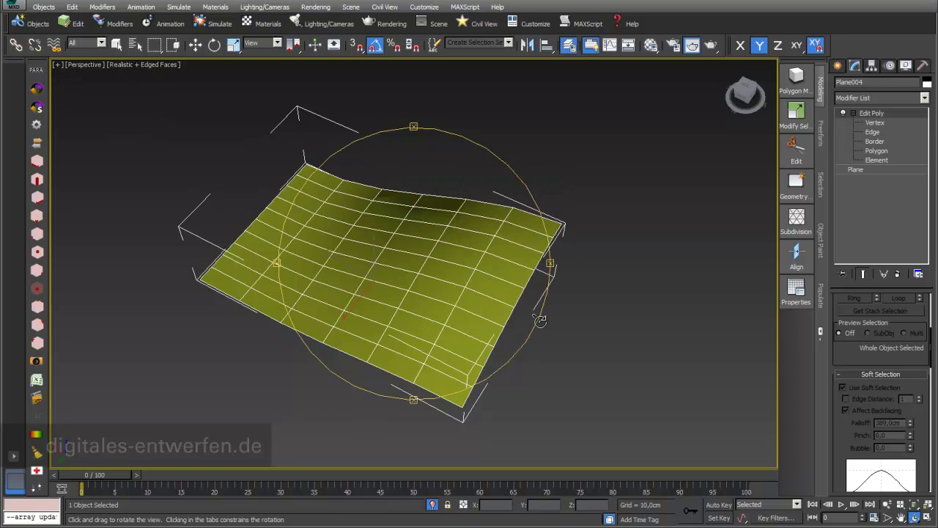
Create a new Para 3d parametric shape with sub-object counts of 10 and 6, with no object selected.
left_click(117, 44)
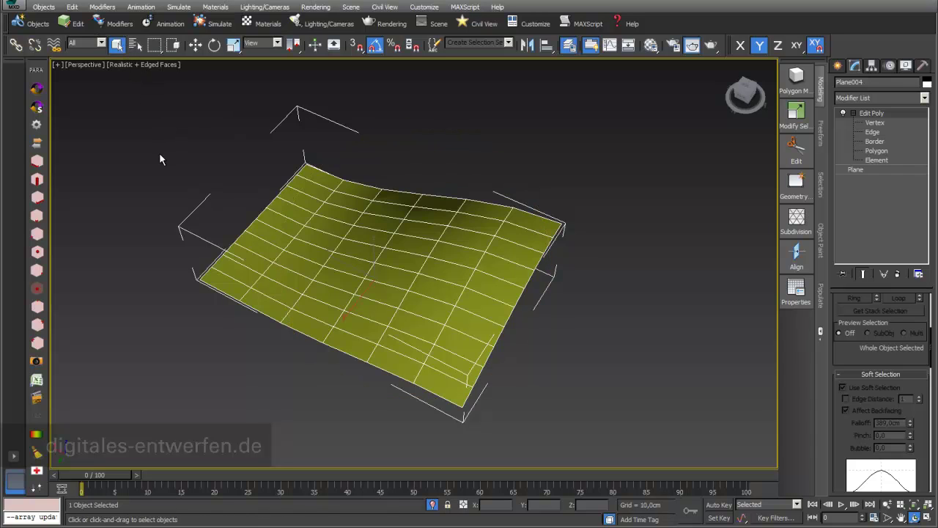
left_click(159, 154)
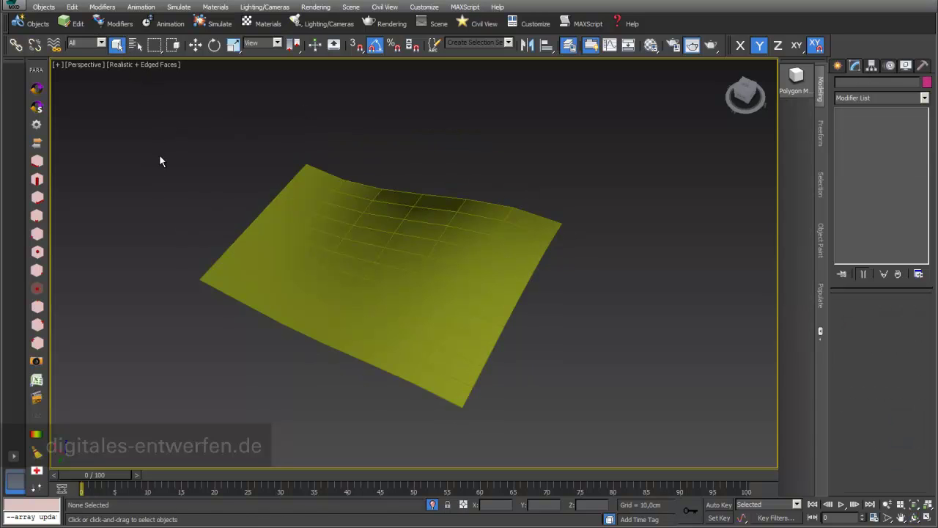
left_click(36, 71)
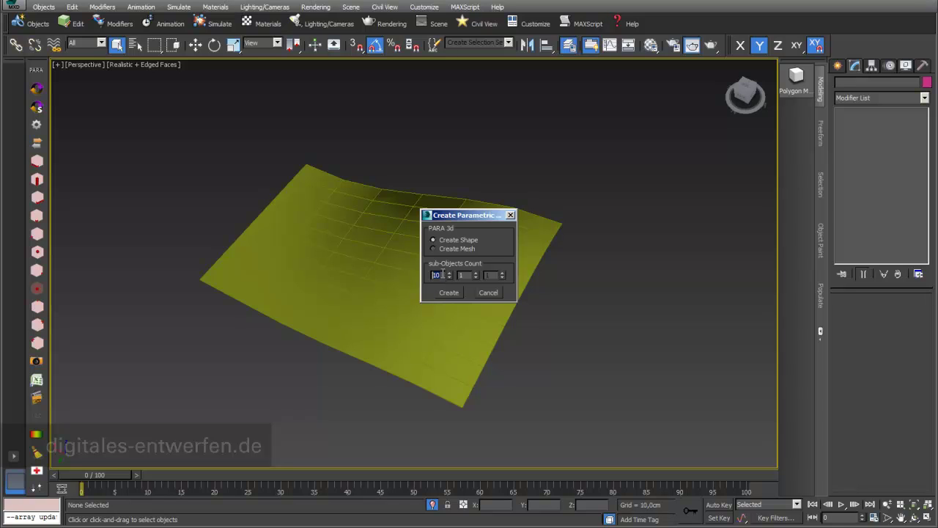
double_click(461, 274)
left_click(449, 292)
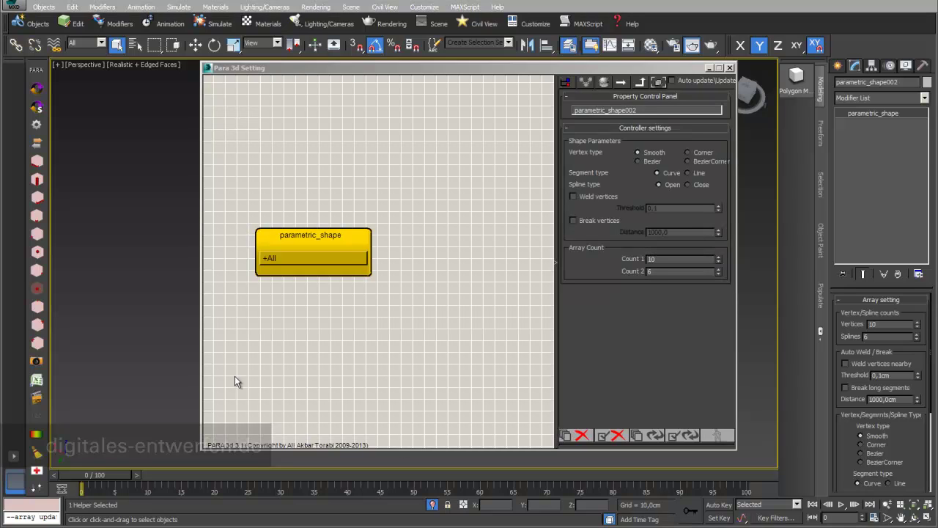
Add a Surface Controller to the Vertex parameter of the parametric shape.
left_click(265, 257)
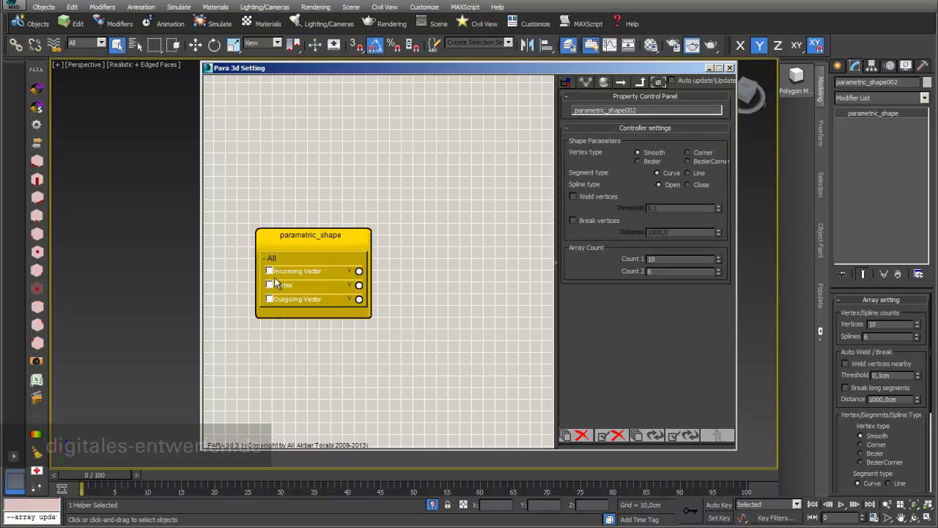
left_click_drag(359, 284, 431, 297)
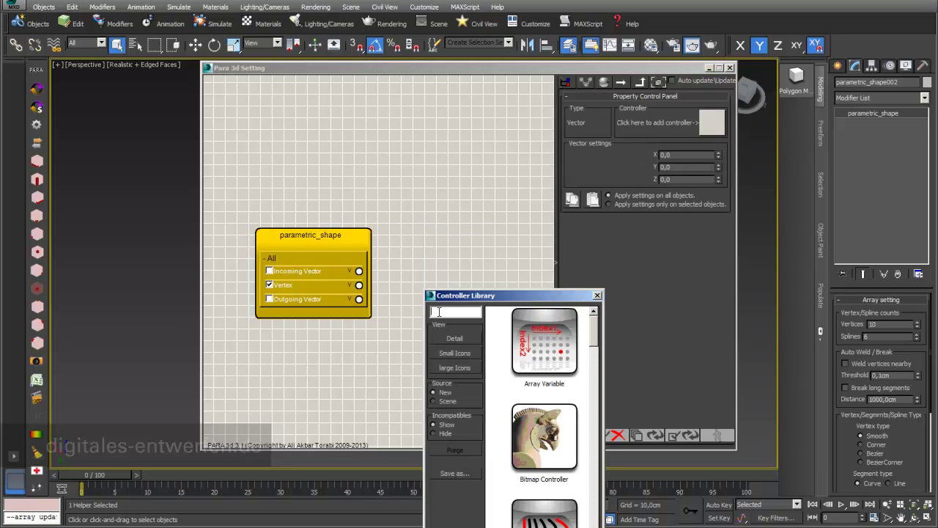
left_click(438, 312)
type("surf")
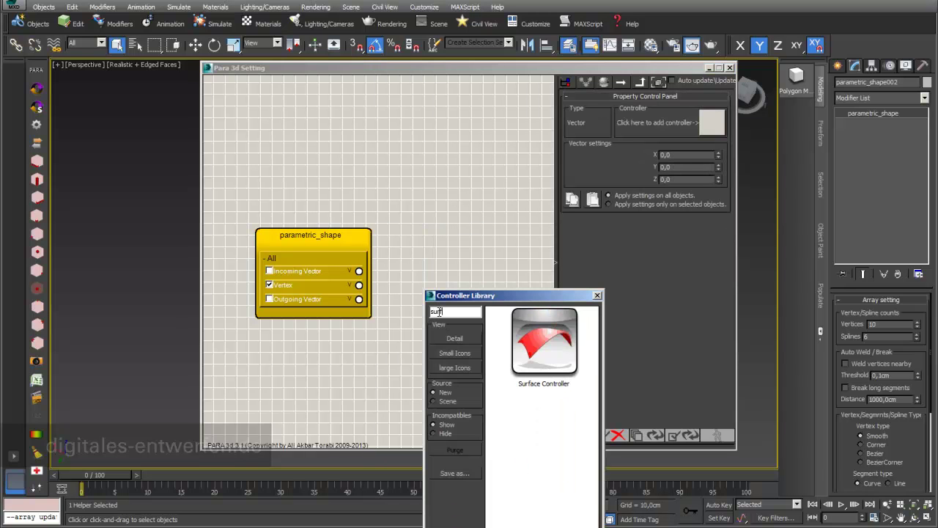
double_click(543, 350)
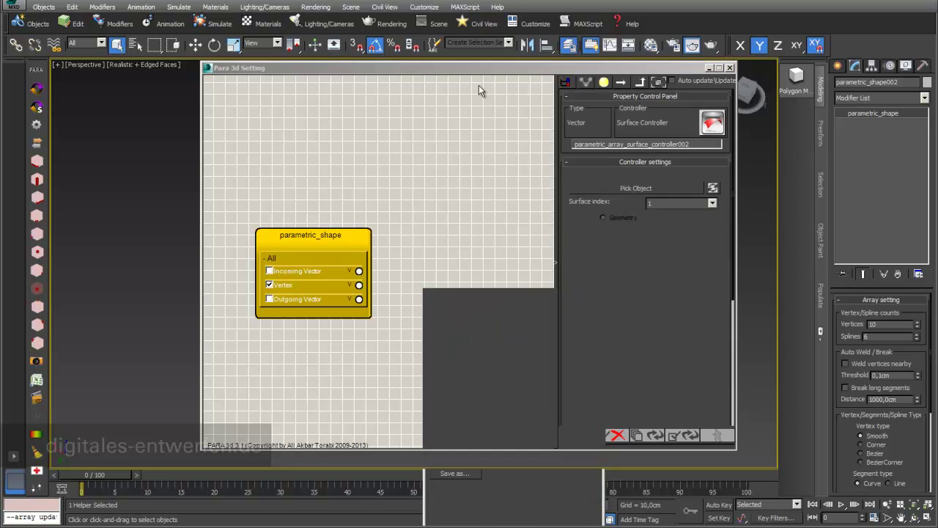
Pick the curved plane as the Surface Controller's surface and update the parametric shape.
left_click_drag(471, 67, 847, 80)
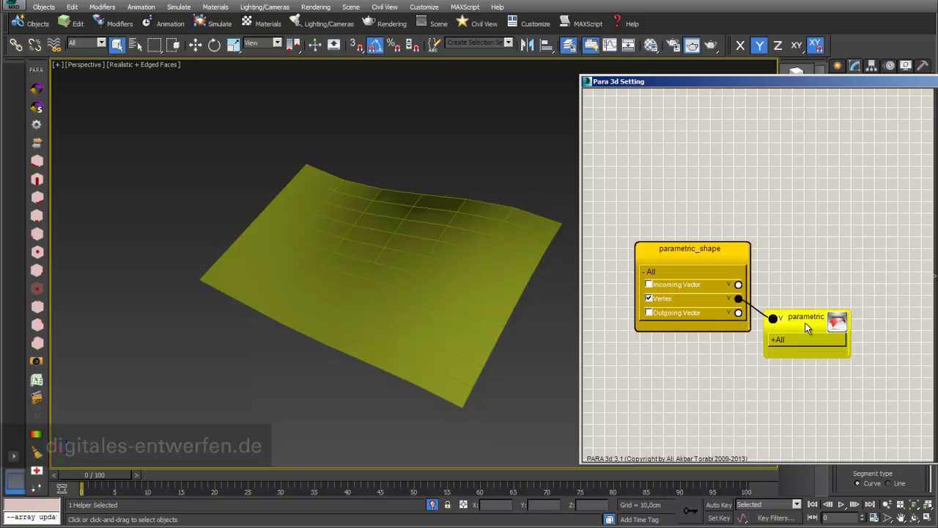
left_click(935, 246)
left_click(410, 315)
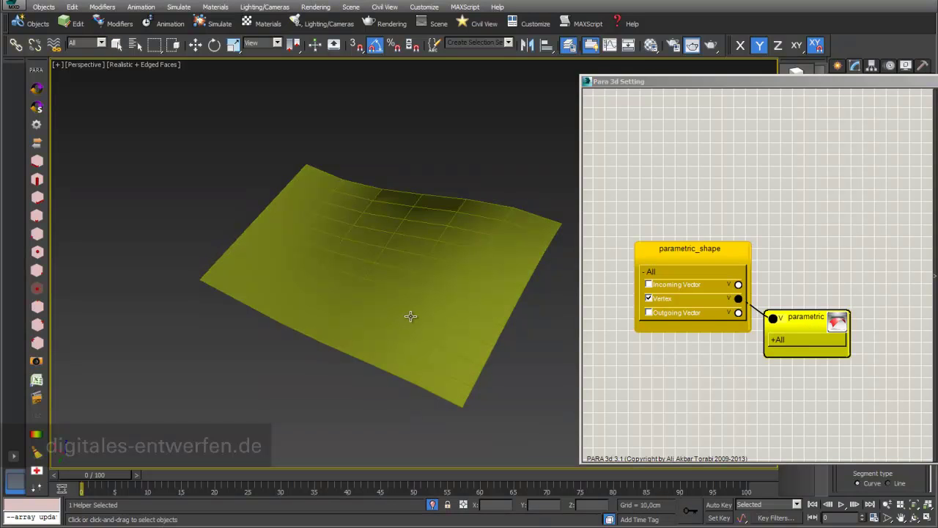
left_click_drag(923, 77, 835, 43)
left_click_drag(922, 46, 798, 40)
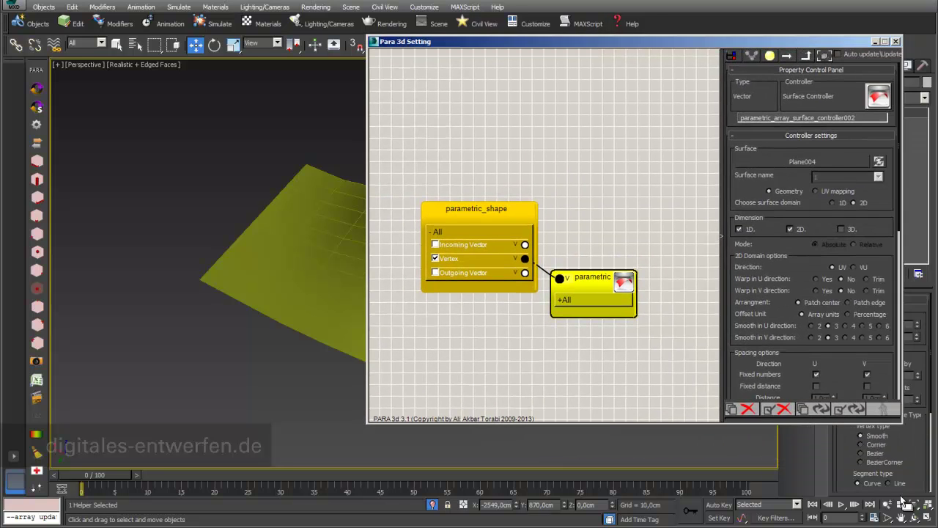
left_click(849, 409)
Make the curved plane see-through in its object properties.
left_click_drag(639, 36, 856, 84)
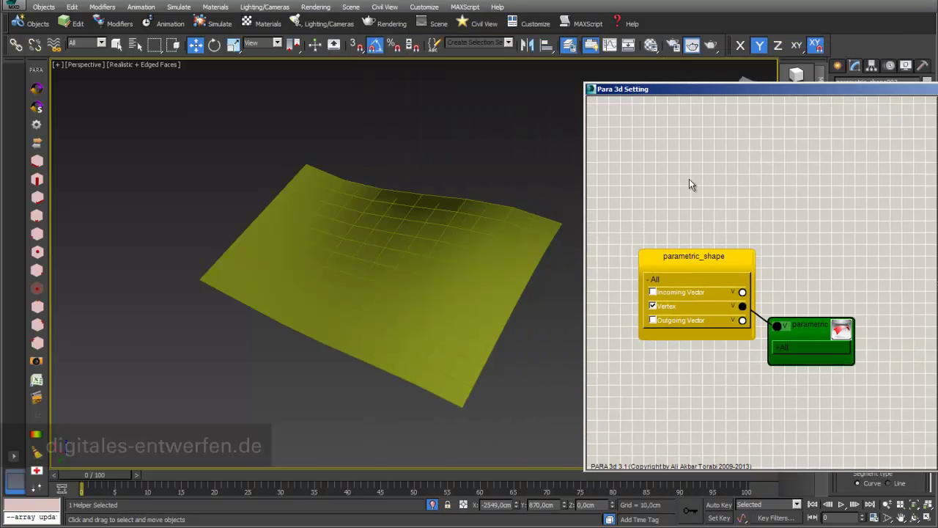
left_click(450, 238)
right_click(451, 238)
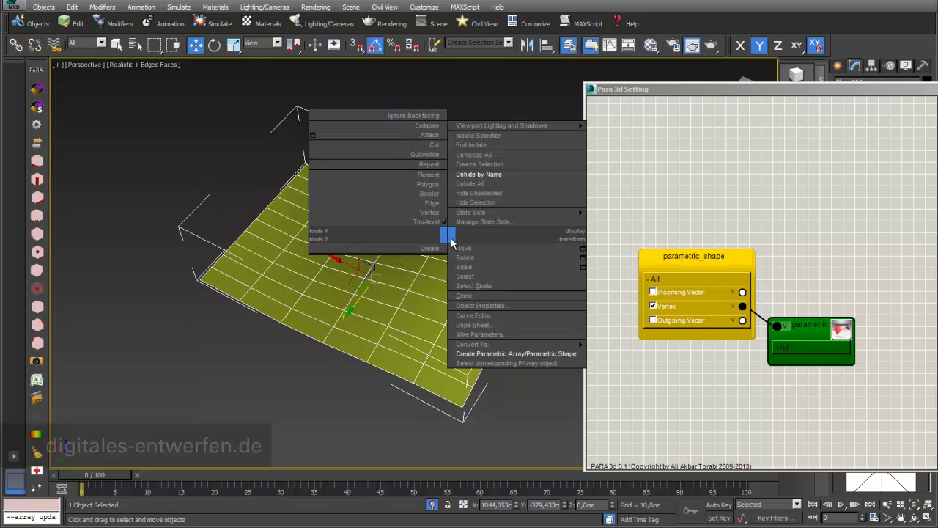
left_click(489, 317)
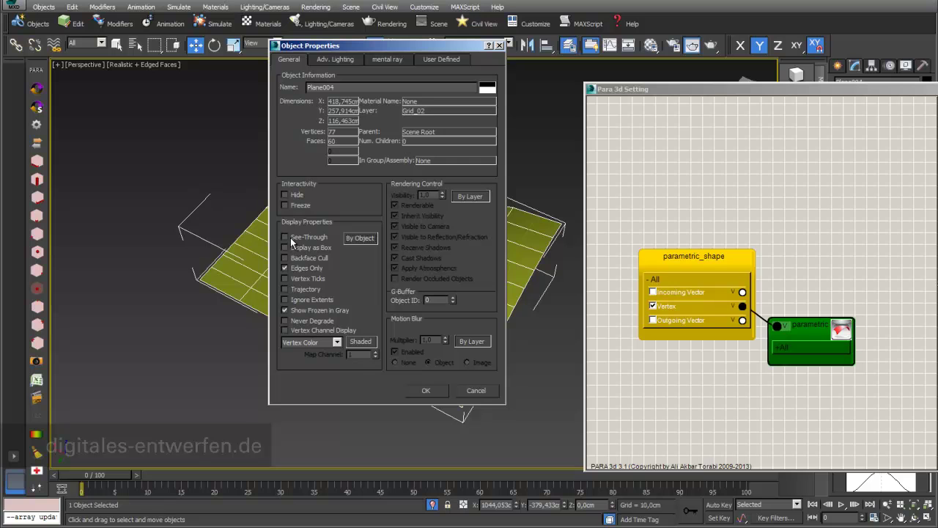
left_click(427, 390)
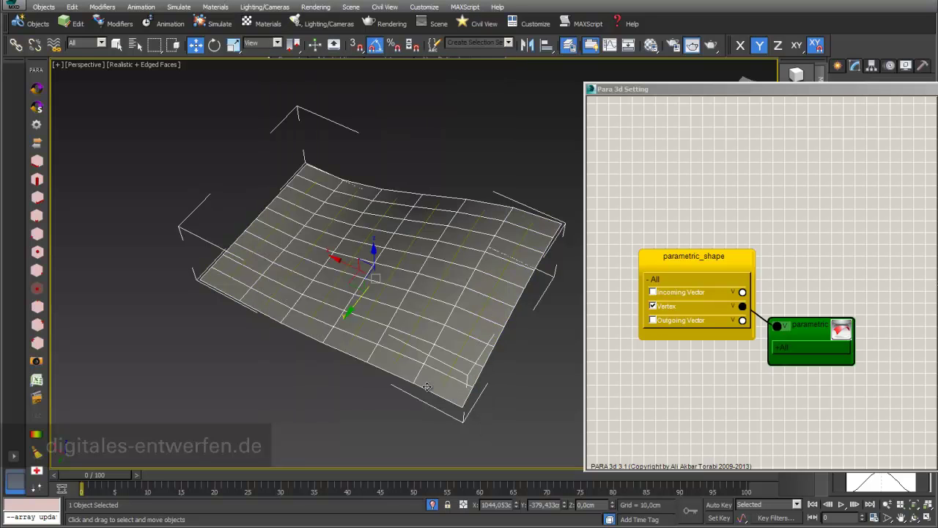
scroll(504, 303, "up", 3)
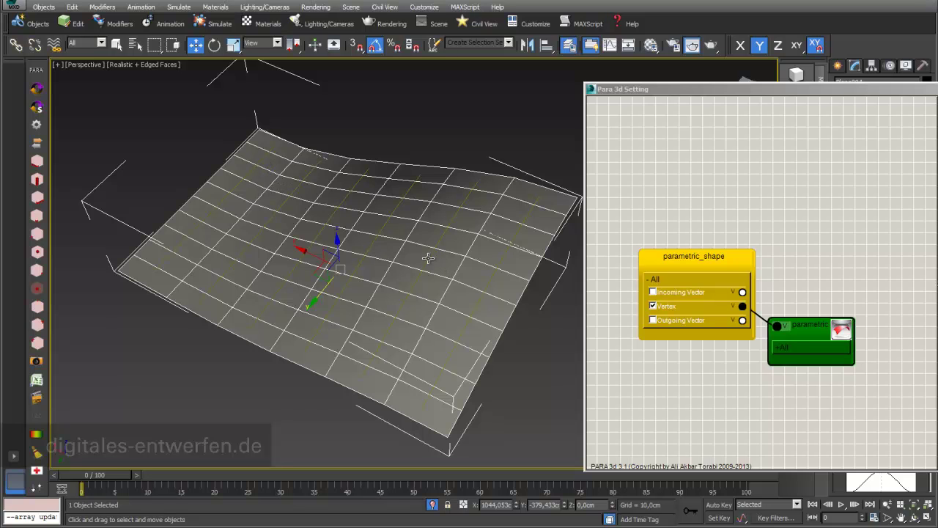
Switch the Surface Controller's 2D domain direction to VU and update the parametric shape.
left_click_drag(665, 94, 83, 123)
middle_click_drag(531, 249, 522, 321, "alt")
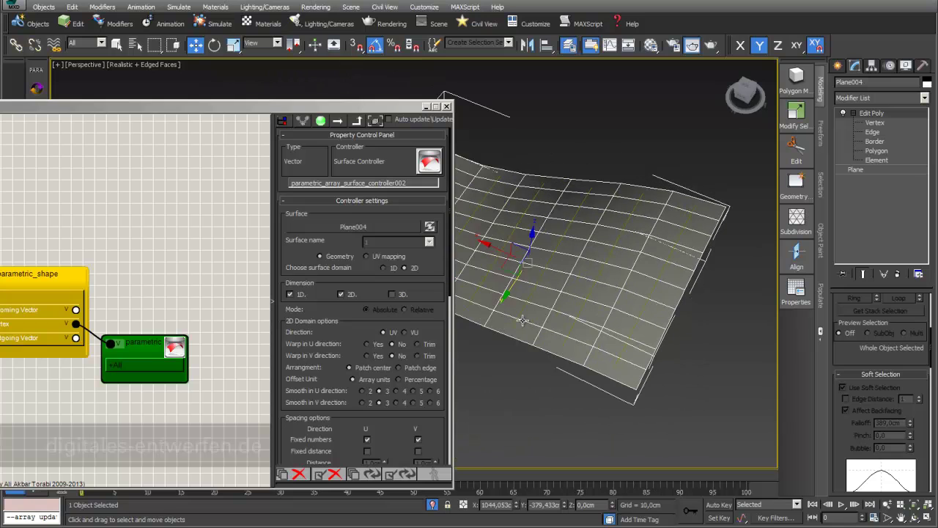
left_click(405, 335)
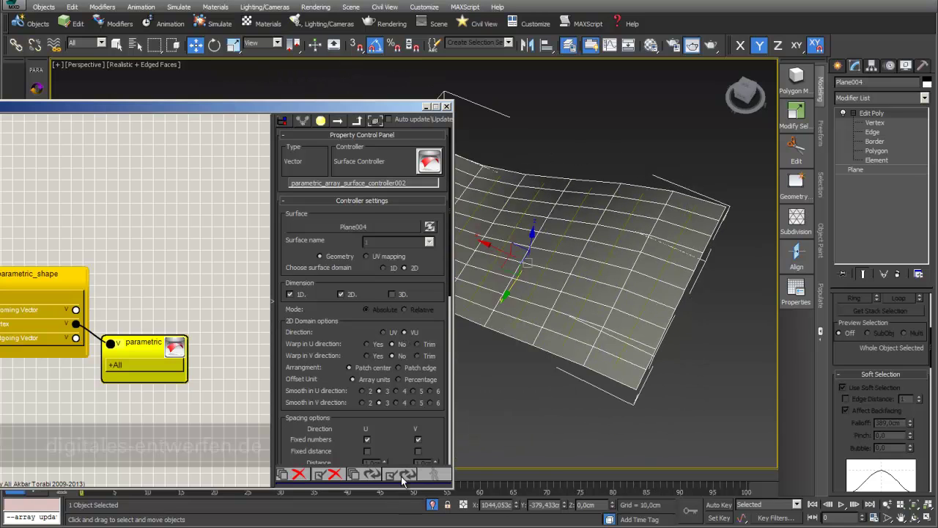
left_click(403, 475)
left_click_drag(411, 109, 421, 276)
middle_click_drag(574, 317, 610, 269, "alt")
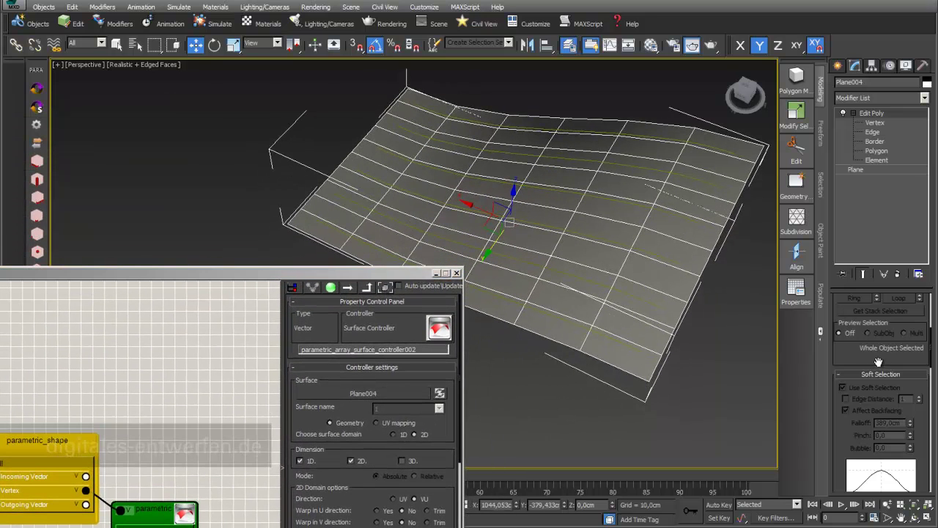
Select the parametric shape from the Para 3d graph and set its number of splines to 12.
left_click(387, 287)
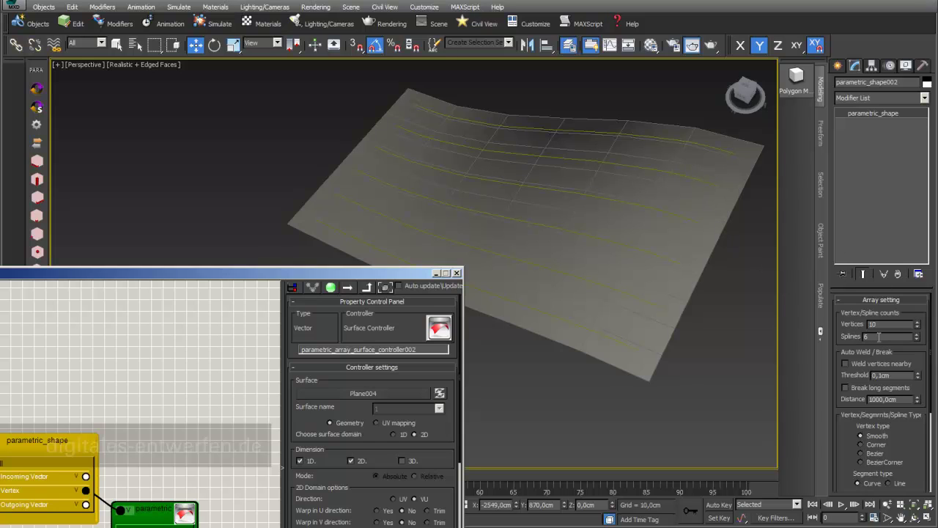
left_click_drag(874, 338, 841, 339)
type("5")
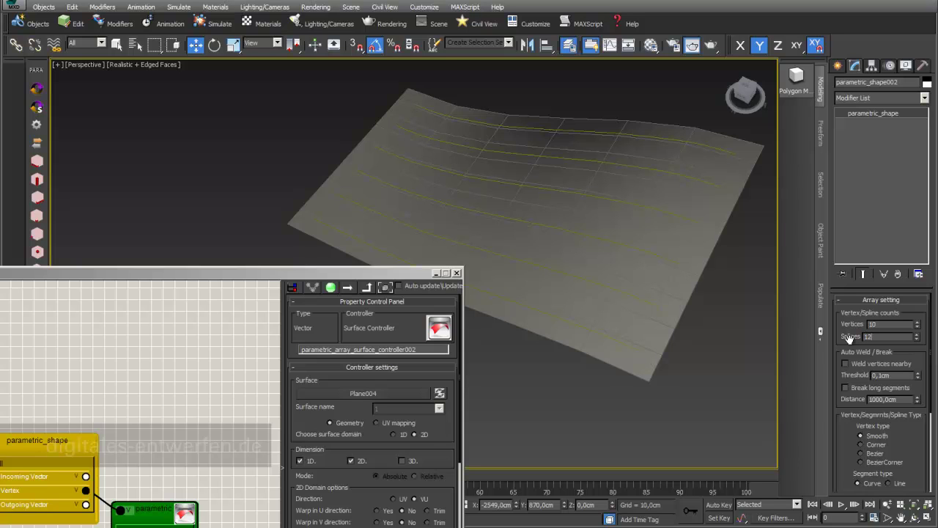
key("Return")
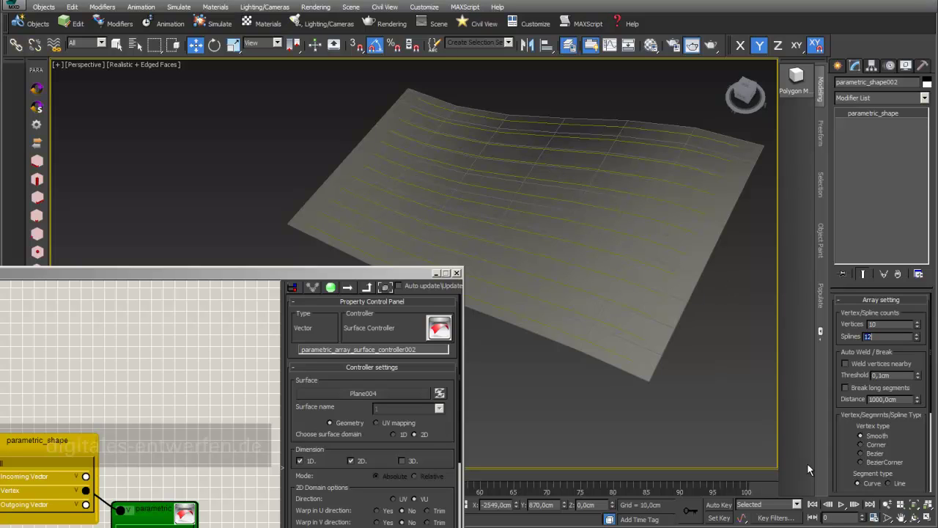
left_click(914, 517)
mouse_move(446, 231)
left_mouse_down()
mouse_move(444, 241)
mouse_move(444, 230)
left_mouse_up()
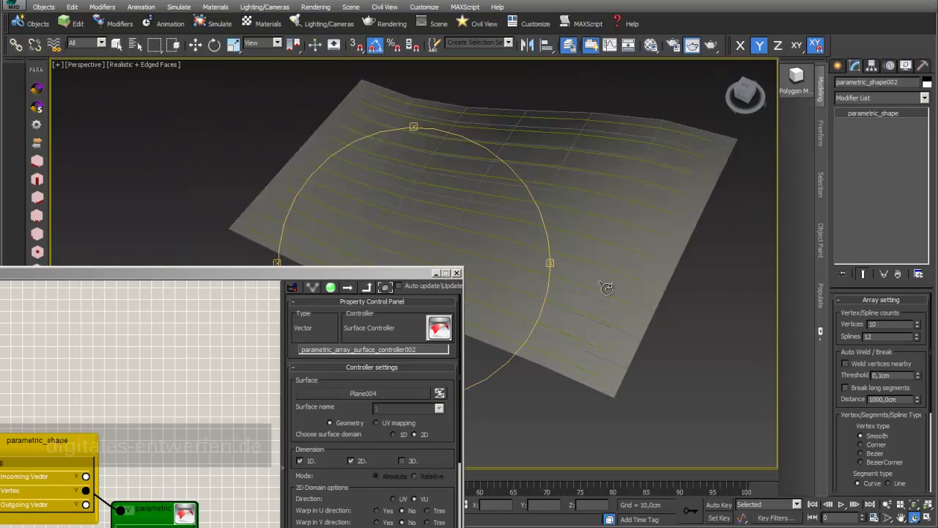